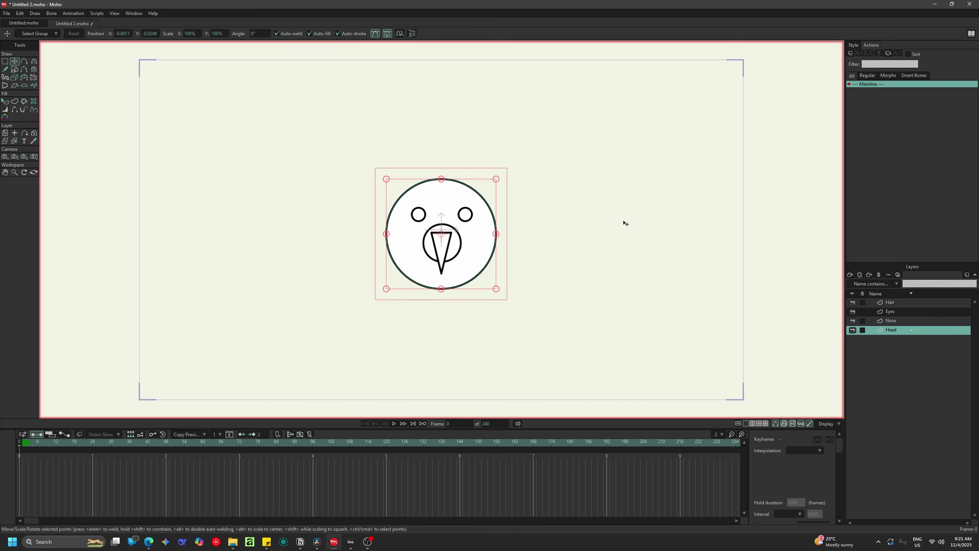
- Group the Hair, Eyes, Nose and Head layers and convert the group to a bone layer
{"action": "scroll", "coordinate": [497, 263], "scroll_direction": "up", "scroll_amount": 2}
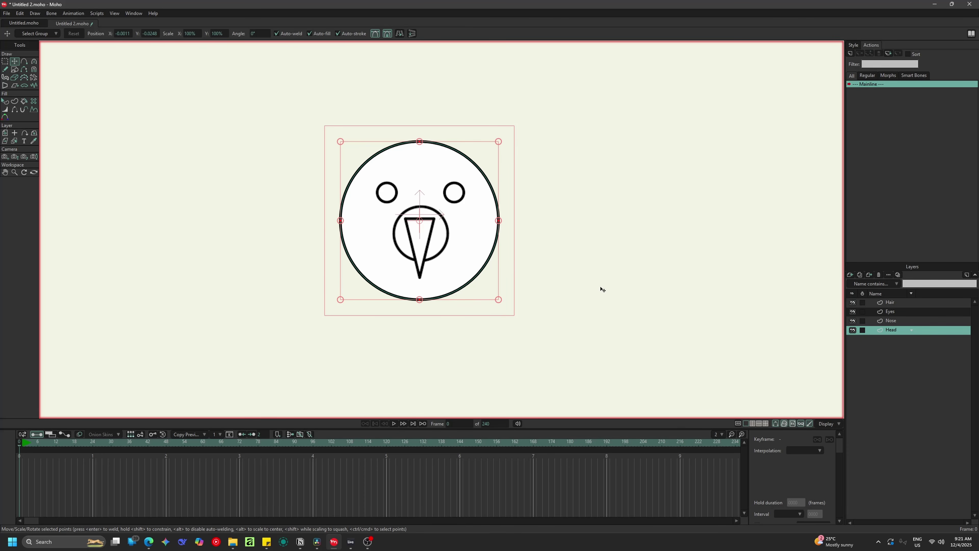
{"action": "scroll", "coordinate": [603, 289], "scroll_direction": "down", "scroll_amount": 1}
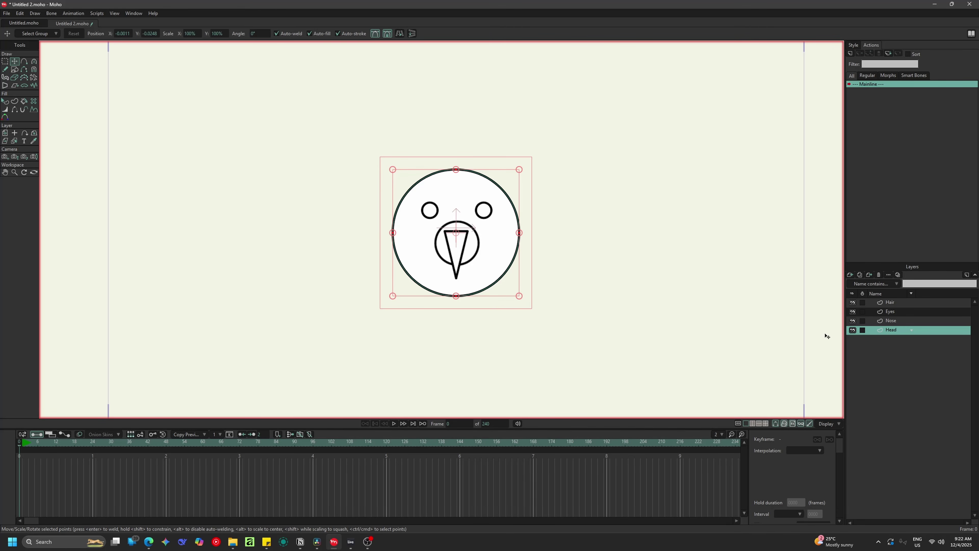
{"action": "scroll", "coordinate": [593, 290], "scroll_direction": "up", "scroll_amount": 1}
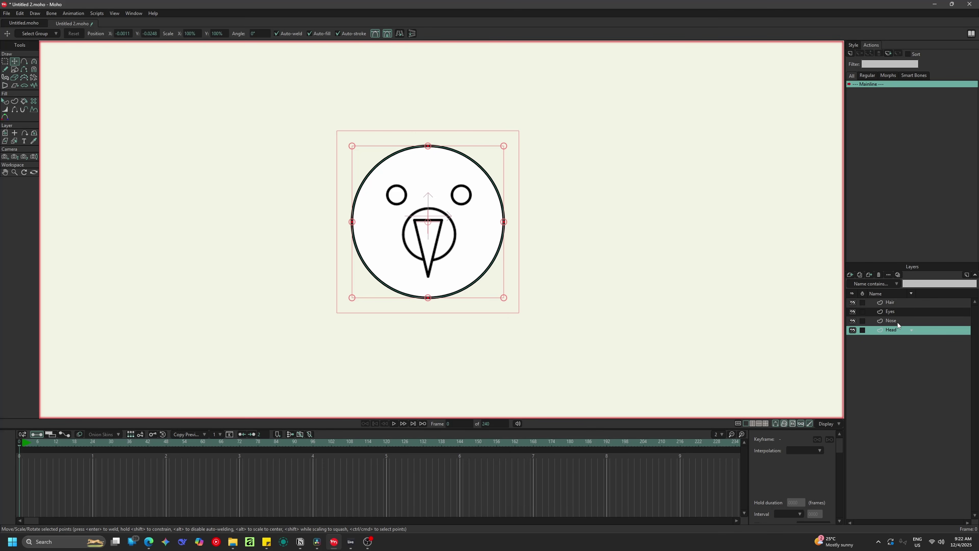
{"action": "left_click", "coordinate": [895, 302], "text": "shift"}
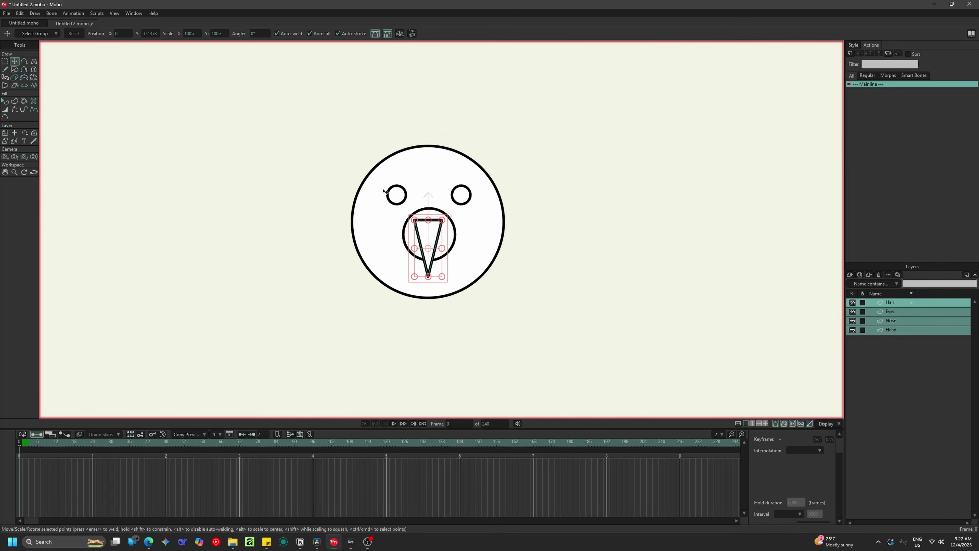
{"action": "right_click", "coordinate": [897, 302]}
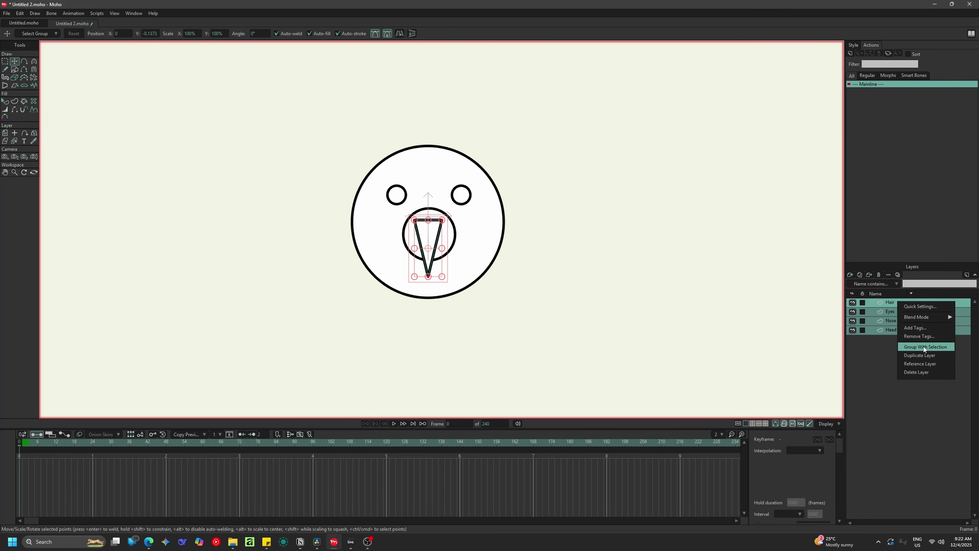
{"action": "left_click", "coordinate": [925, 347]}
{"action": "double_click", "coordinate": [893, 302]}
{"action": "right_click", "coordinate": [885, 302]}
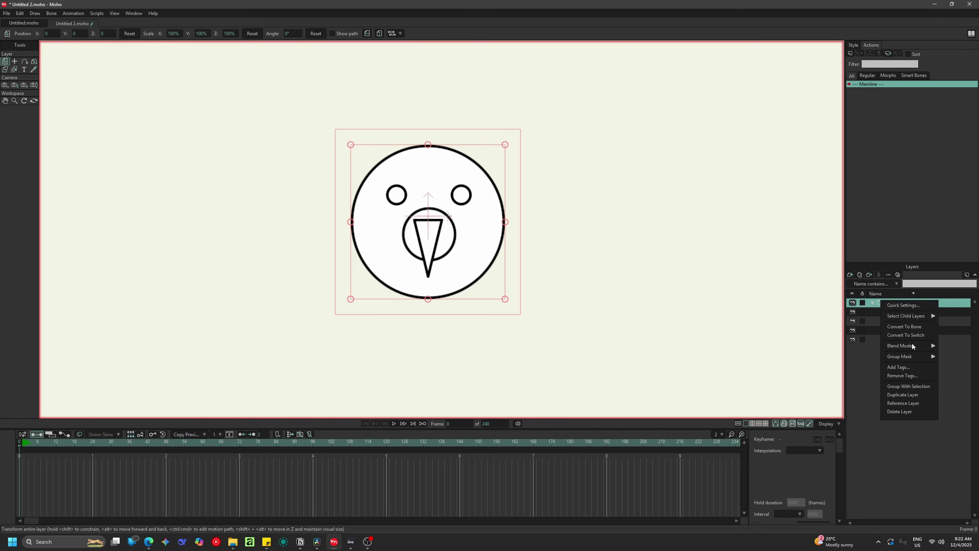
{"action": "left_click", "coordinate": [904, 327]}
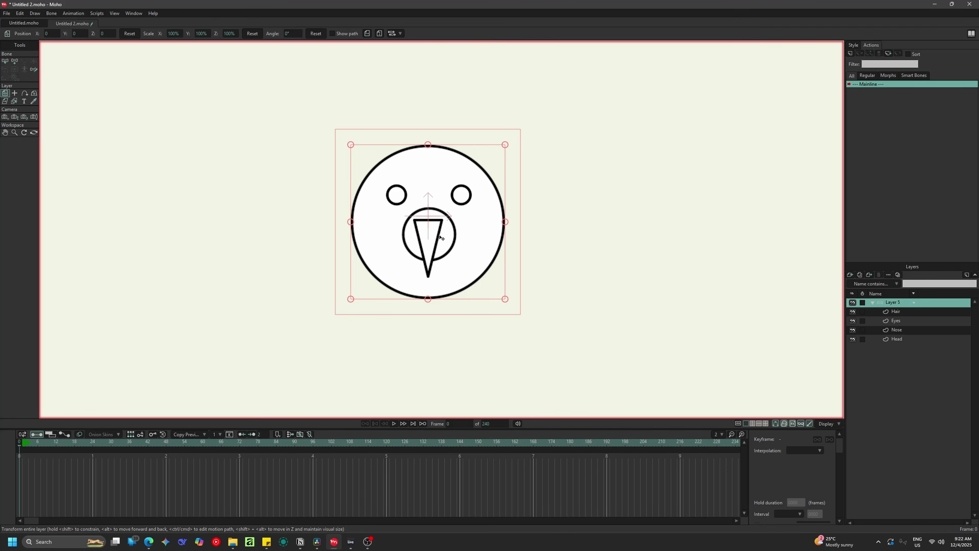
- Move the Hair layer below the Head layer so the hair sits behind the head
{"action": "left_click", "coordinate": [903, 313]}
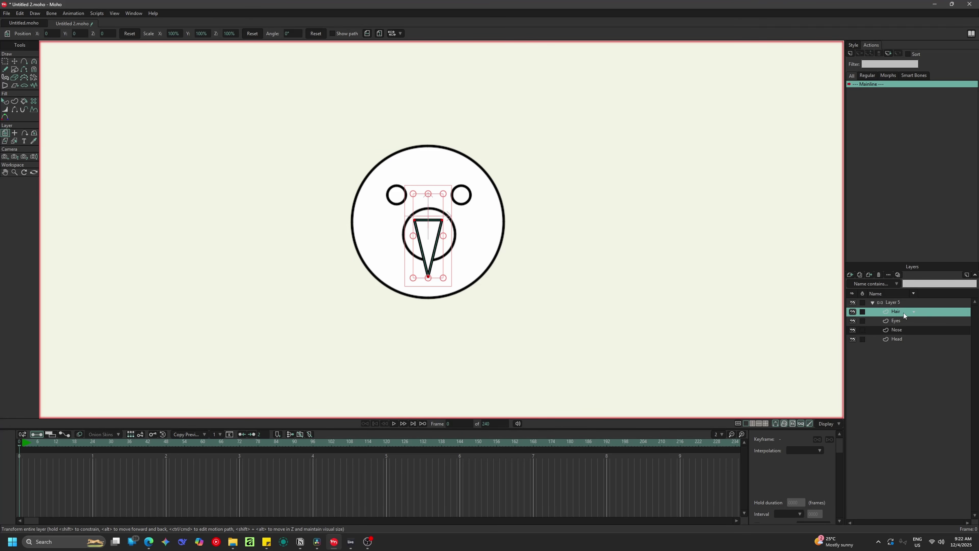
{"action": "left_click_drag", "start_coordinate": [896, 315], "coordinate": [905, 341]}
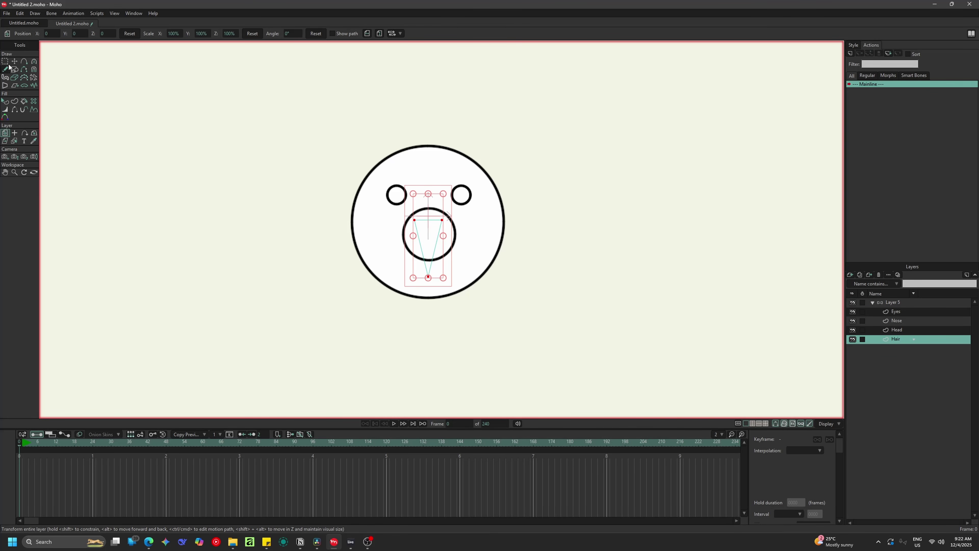
- Turn on the grid and place a pin bone on the bone layer, in the empty area beside the head
{"action": "left_click", "coordinate": [899, 303]}
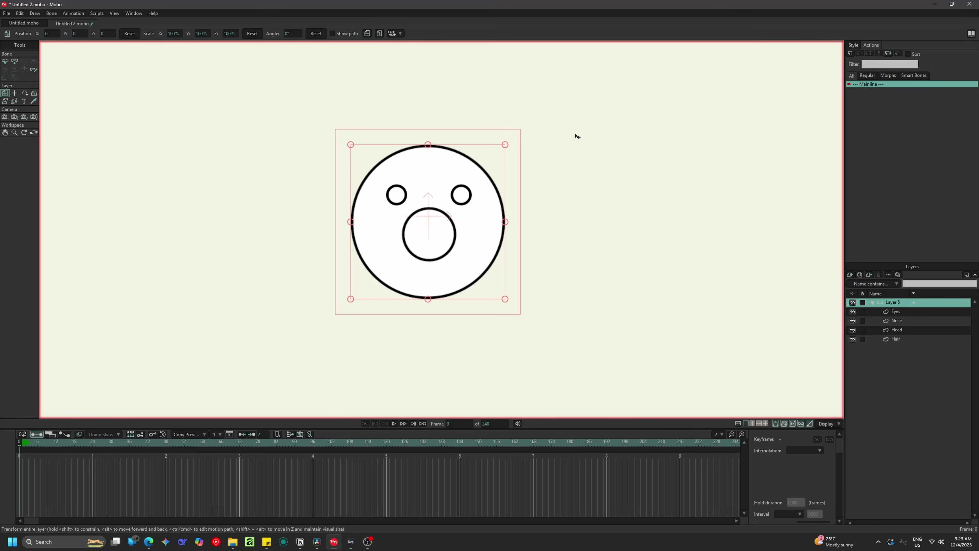
{"action": "left_click", "coordinate": [15, 62]}
{"action": "key", "text": "ctrl+g"}
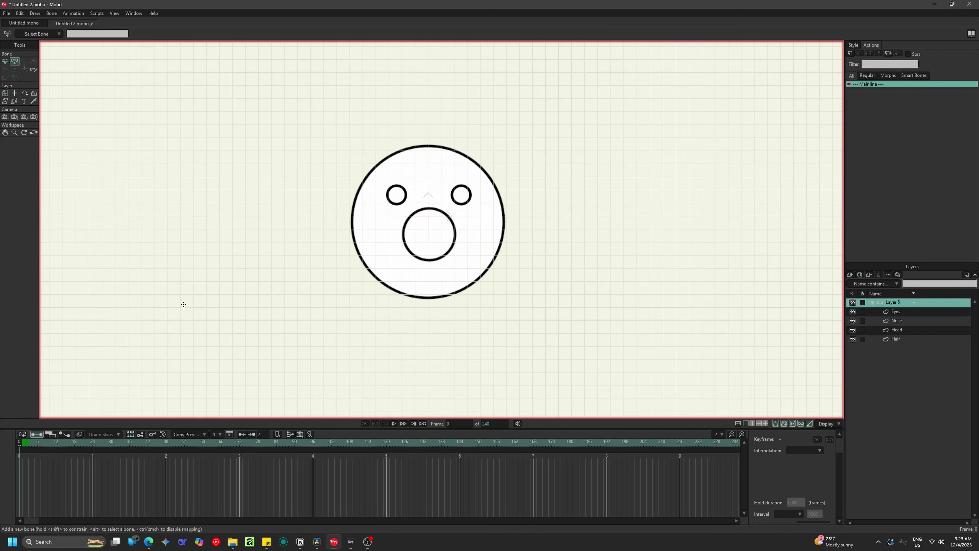
{"action": "mouse_move", "coordinate": [224, 243]}
{"action": "left_mouse_down"}
{"action": "mouse_move", "coordinate": [288, 235]}
{"action": "mouse_move", "coordinate": [256, 240]}
{"action": "left_mouse_up"}
{"action": "key", "text": "ctrl+z"}
{"action": "mouse_move", "coordinate": [235, 286]}
{"action": "left_mouse_down"}
{"action": "mouse_move", "coordinate": [337, 266]}
{"action": "mouse_move", "coordinate": [311, 270]}
{"action": "left_mouse_up"}
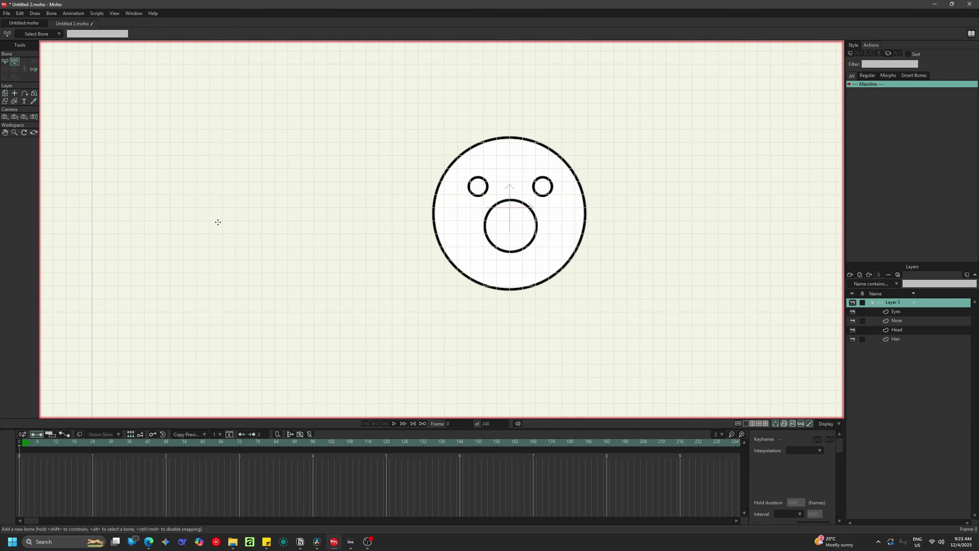
{"action": "left_click", "coordinate": [210, 208]}
- Add a short horizontal bone left of the pin bone and a short vertical one below it, placing a pin bone at each tip
{"action": "left_click_drag", "start_coordinate": [119, 208], "coordinate": [148, 207]}
{"action": "key", "text": "ctrl+z"}
{"action": "left_click_drag", "start_coordinate": [210, 298], "coordinate": [210, 272]}
{"action": "left_click_drag", "start_coordinate": [119, 207], "coordinate": [143, 206]}
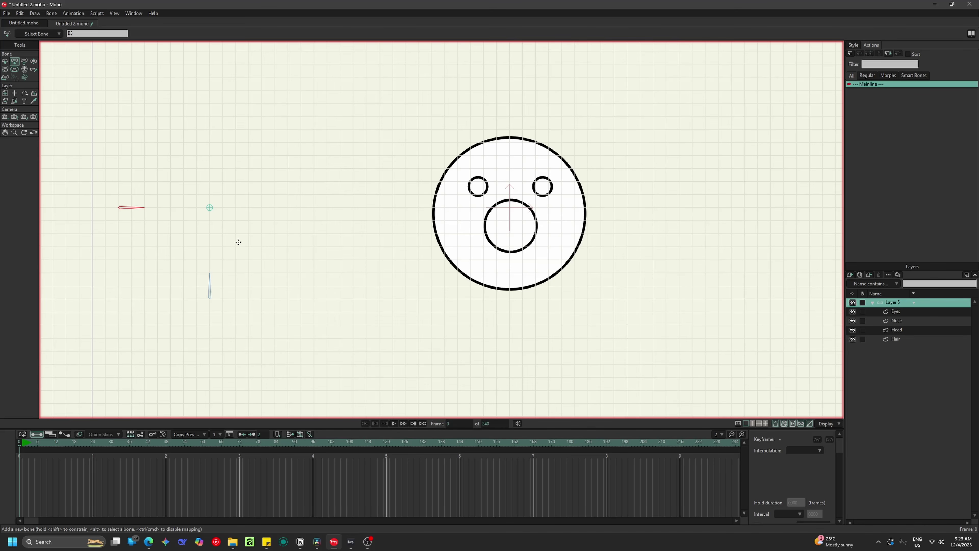
{"action": "left_click", "coordinate": [211, 272]}
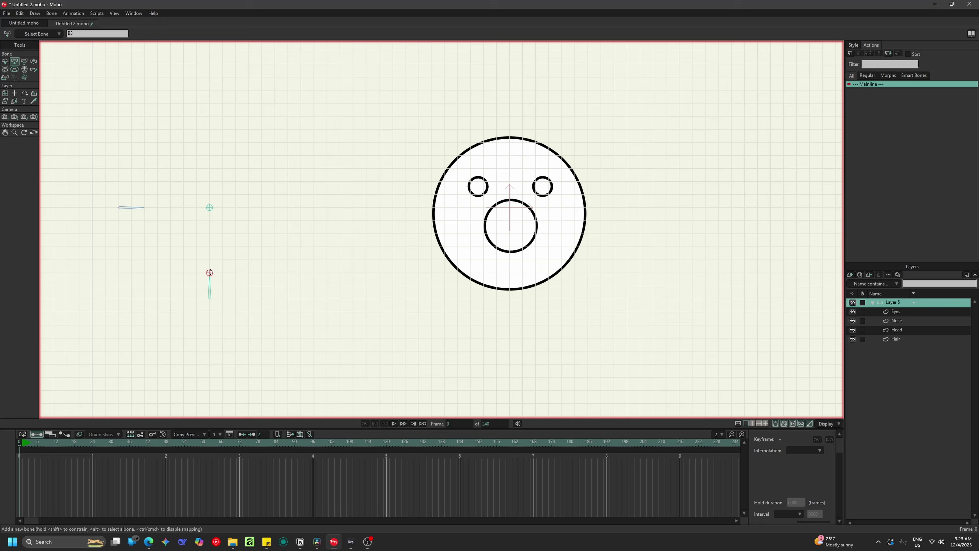
{"action": "left_click", "coordinate": [145, 207]}
- Select all the bones and detach them from their parents with the Reparent Bone tool
{"action": "key", "text": "ctrl+a"}
{"action": "key", "text": "s"}
{"action": "left_click_drag", "start_coordinate": [210, 248], "coordinate": [207, 247]}
{"action": "key", "text": "p"}
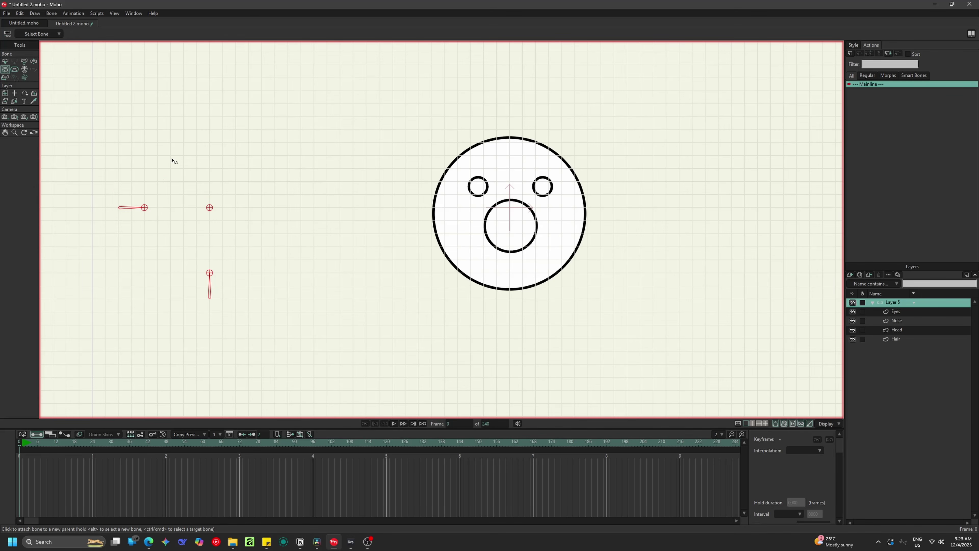
- Rename the vertical bone Left_right and the horizontal bone Up_down
{"action": "left_click", "coordinate": [6, 62]}
{"action": "left_click", "coordinate": [210, 290]}
{"action": "left_click", "coordinate": [135, 35]}
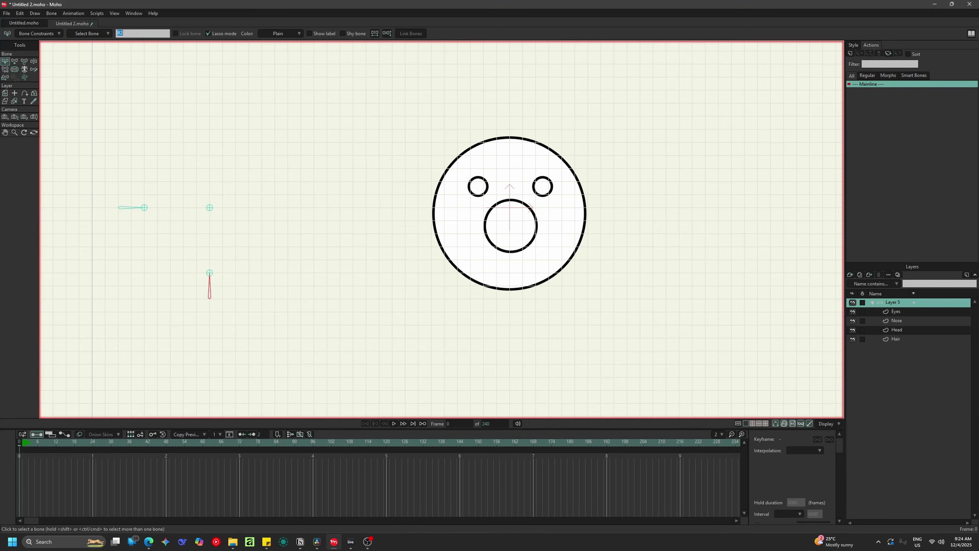
{"action": "type", "text": "Left_right"}
{"action": "key", "text": "Return"}
{"action": "left_click", "coordinate": [142, 207]}
{"action": "left_click", "coordinate": [125, 34]}
{"action": "type", "text": "Up_down"}
{"action": "key", "text": "Return"}
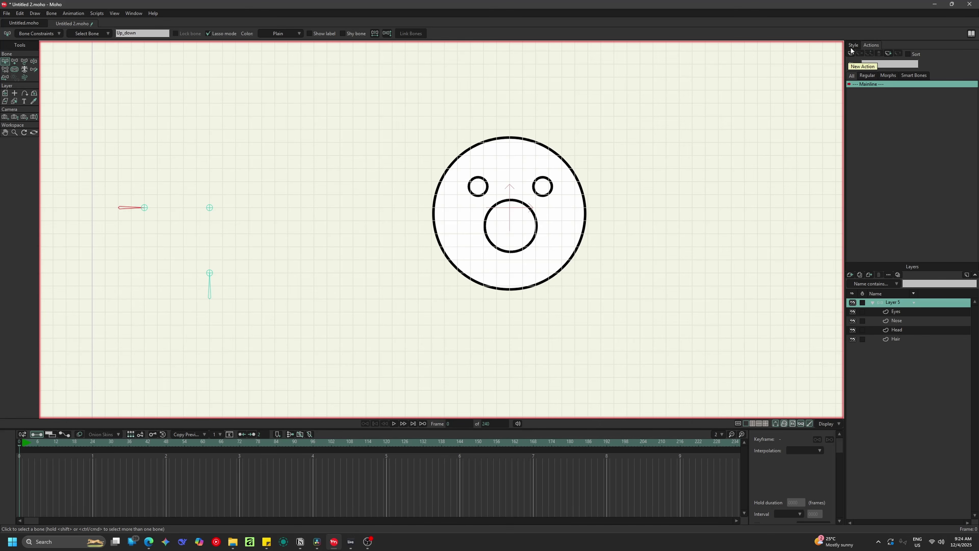
- Create an Up_down action, move both eyes up to a Y position of about 0.209 at frame 1, and hide the grid
{"action": "left_click", "coordinate": [855, 55]}
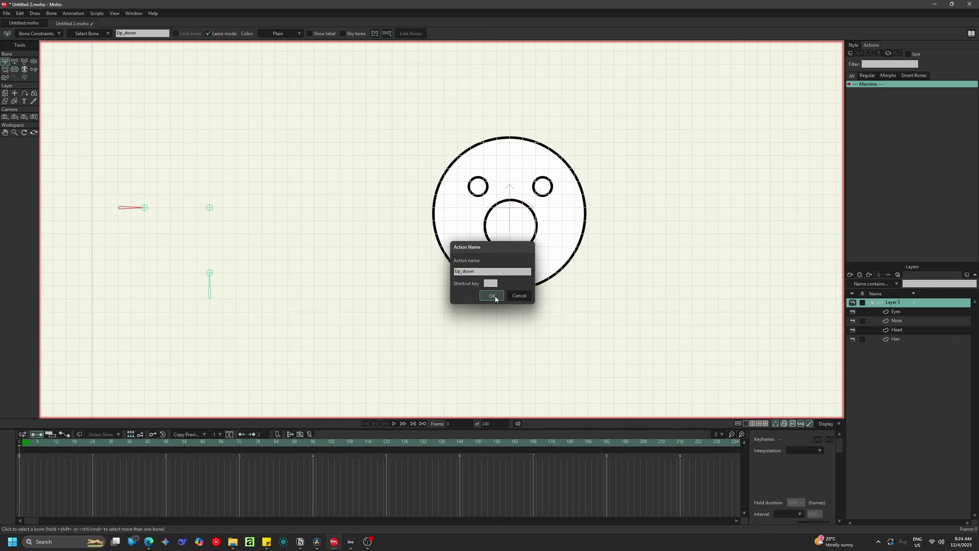
{"action": "left_click", "coordinate": [495, 296]}
{"action": "key", "text": "Down"}
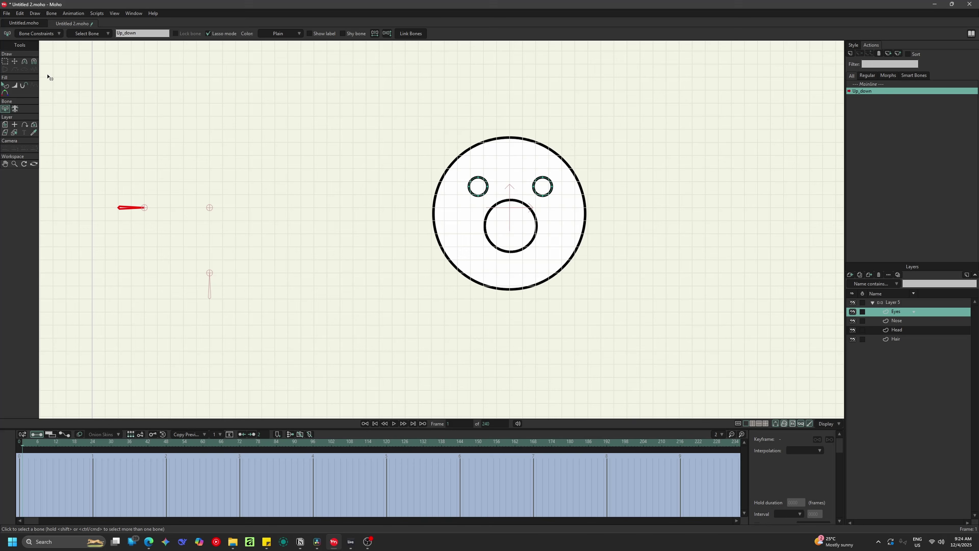
{"action": "left_click", "coordinate": [14, 62]}
{"action": "key", "text": "ctrl+a"}
{"action": "left_click_drag", "start_coordinate": [530, 188], "coordinate": [531, 164]}
{"action": "key", "text": "ctrl+z"}
{"action": "key", "text": "ctrl+g"}
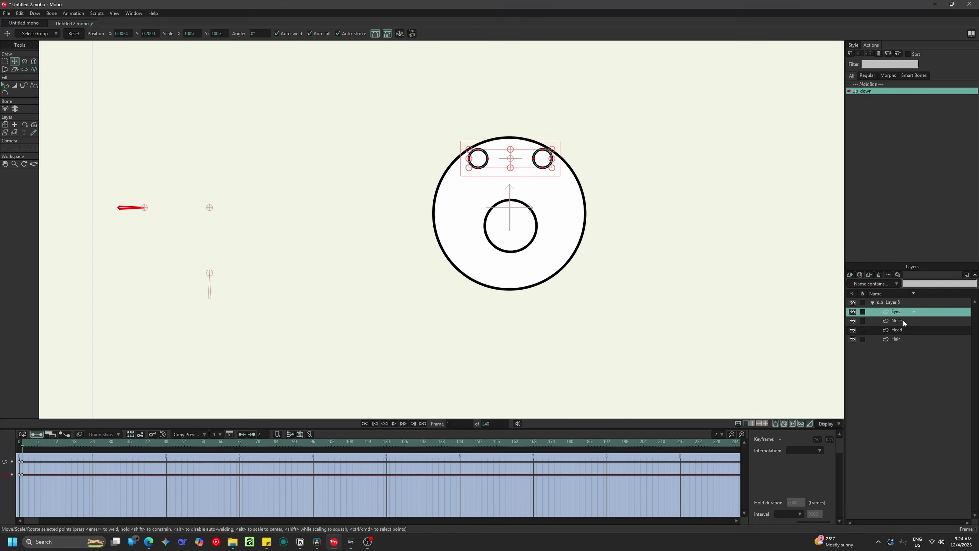
- Move the nose circle up between the eyes and lower the hair triangle until its tip extends below the head
{"action": "left_click", "coordinate": [897, 321]}
{"action": "left_click_drag", "start_coordinate": [525, 218], "coordinate": [519, 197]}
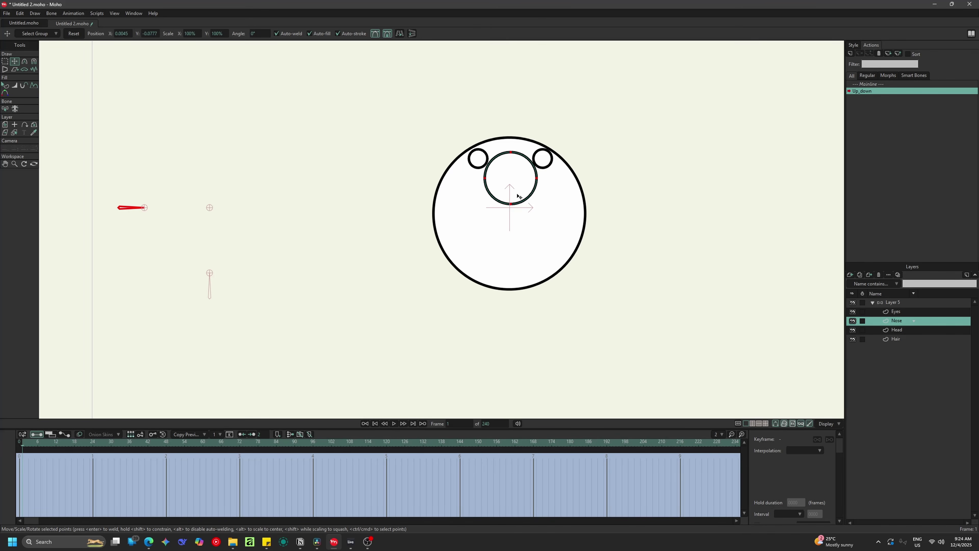
{"action": "left_click", "coordinate": [900, 342]}
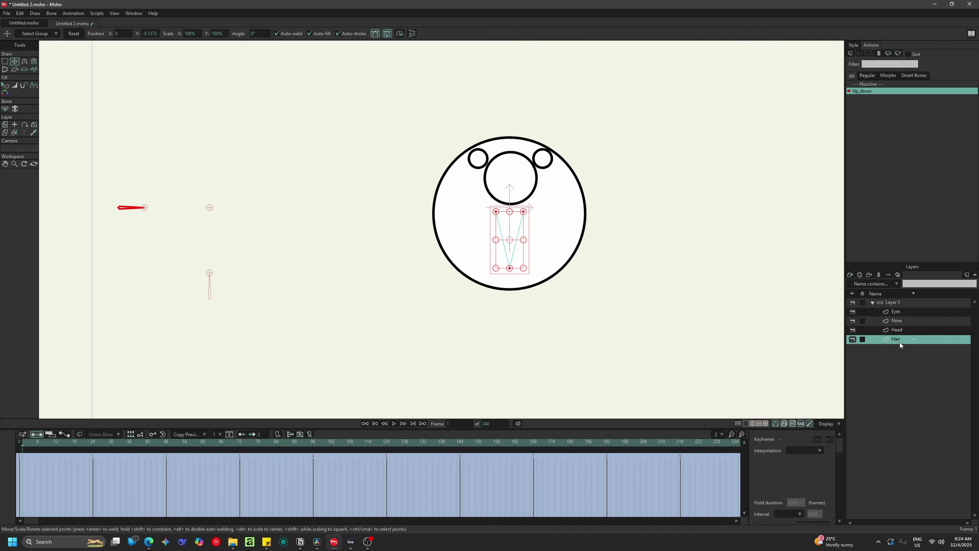
{"action": "left_click_drag", "start_coordinate": [523, 239], "coordinate": [512, 265]}
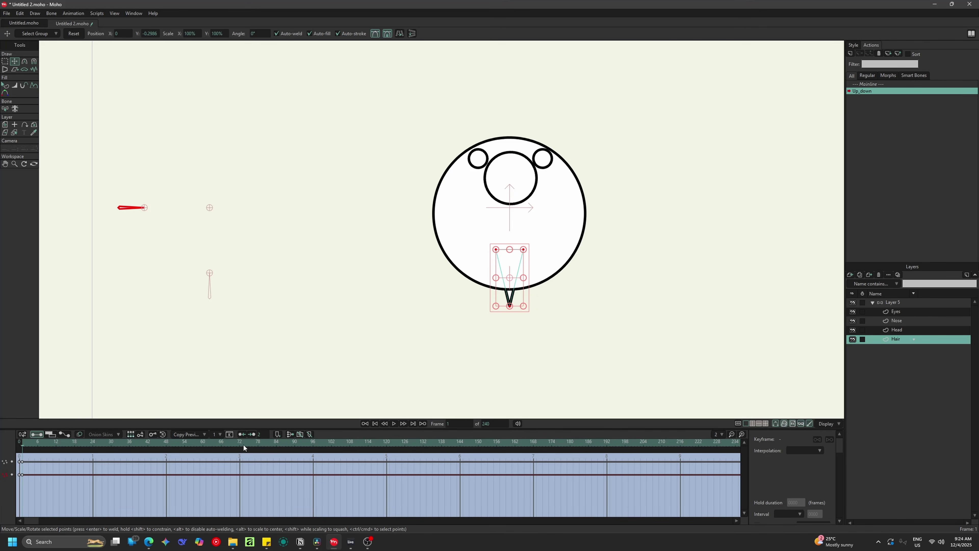
- Move the frame 1 keyframes of the Eyes, Nose, Head and Hair layers to frame 48
{"action": "left_click", "coordinate": [904, 314], "text": "shift"}
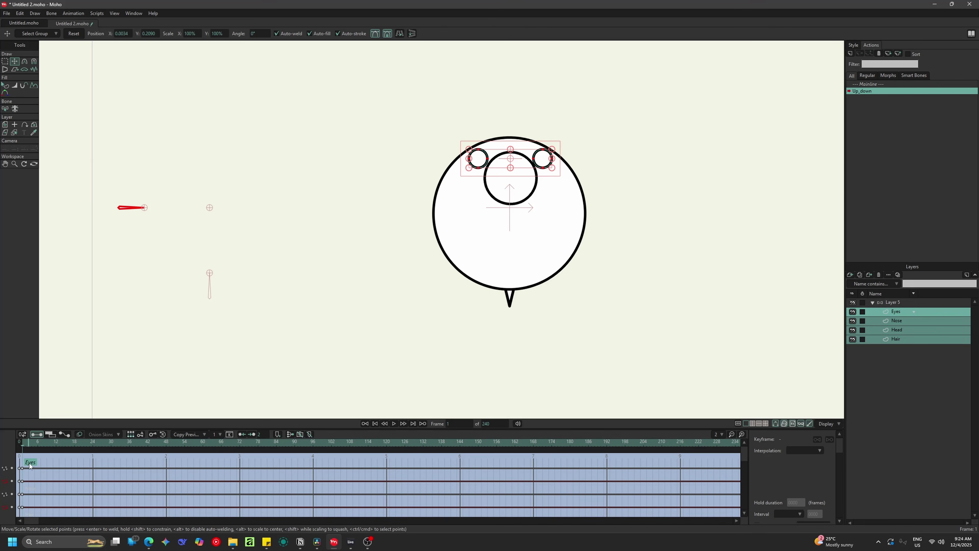
{"action": "left_click_drag", "start_coordinate": [25, 534], "coordinate": [24, 508]}
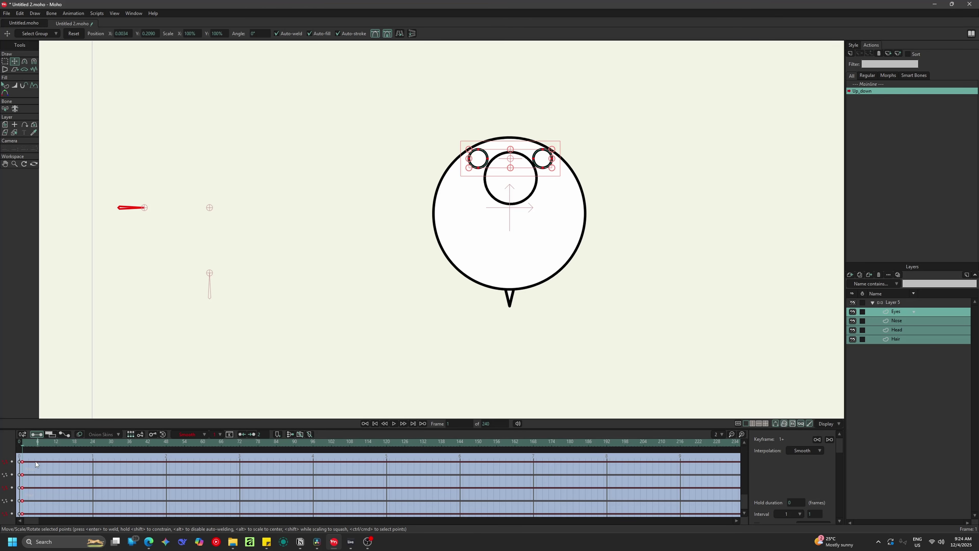
{"action": "left_click_drag", "start_coordinate": [23, 464], "coordinate": [166, 466]}
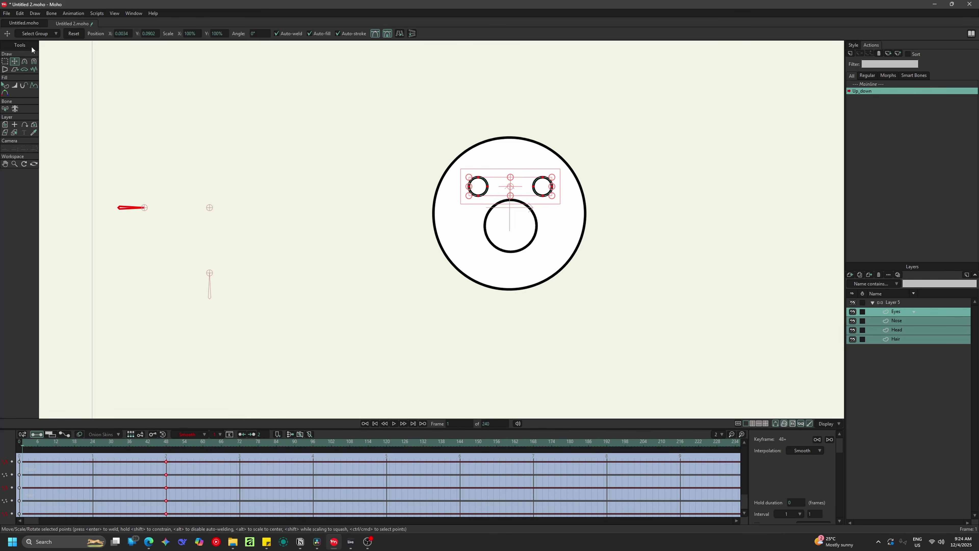
- Set the Up_down bone's angle constraints to a minimum of -45° and a maximum of 45°
{"action": "left_click", "coordinate": [911, 303]}
{"action": "left_click", "coordinate": [9, 68]}
{"action": "left_click", "coordinate": [14, 62]}
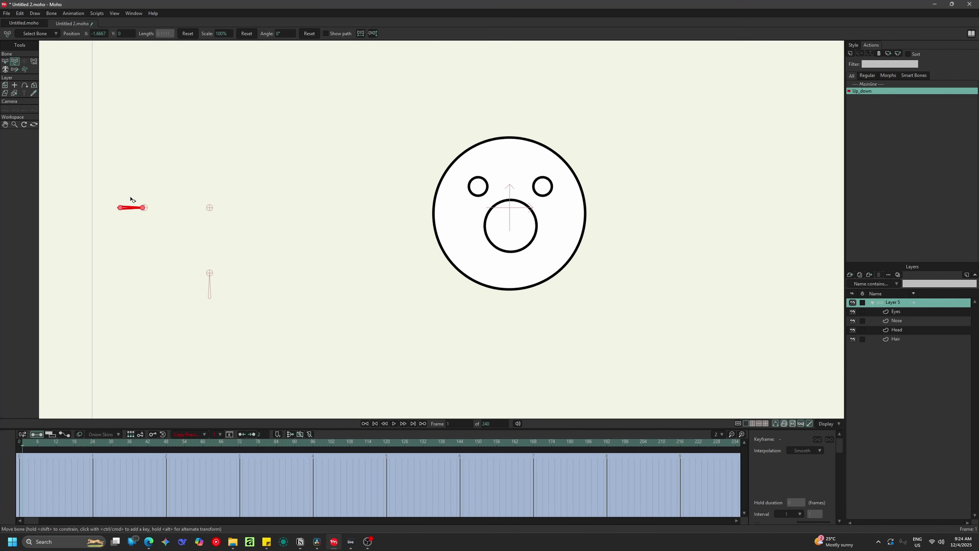
{"action": "left_click", "coordinate": [5, 62]}
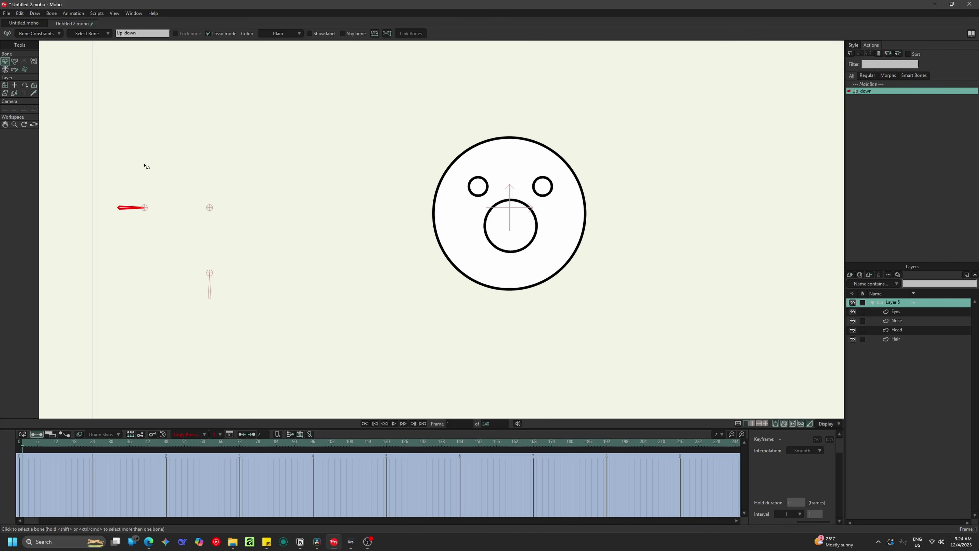
{"action": "left_click", "coordinate": [51, 32]}
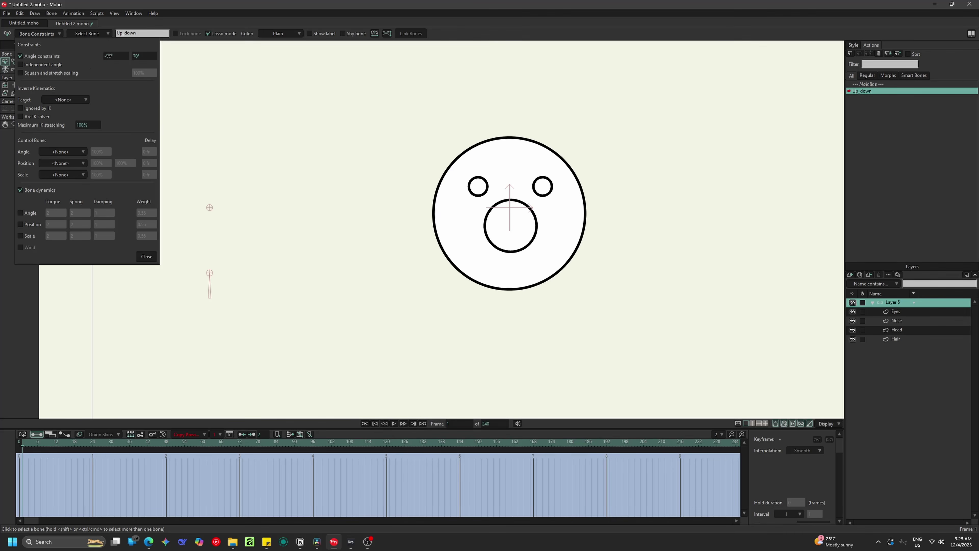
{"action": "left_click", "coordinate": [109, 50]}
{"action": "type", "text": "-45"}
{"action": "key", "text": "Tab"}
{"action": "type", "text": "45"}
{"action": "left_click", "coordinate": [146, 256]}
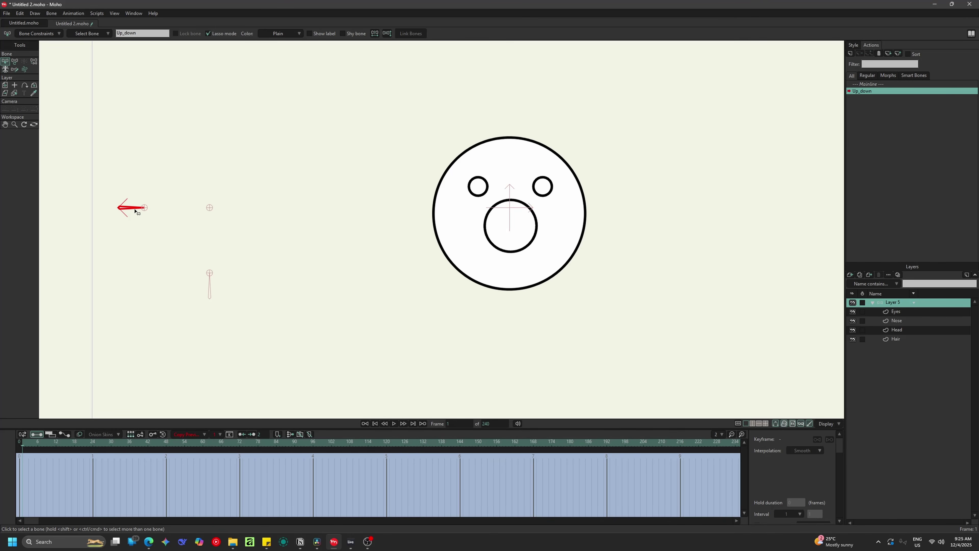
- At frame 48 of the Up_down action, rotate the Up_down bone upward to 45° and scrub the timeline to check the motion
{"action": "left_click", "coordinate": [167, 445]}
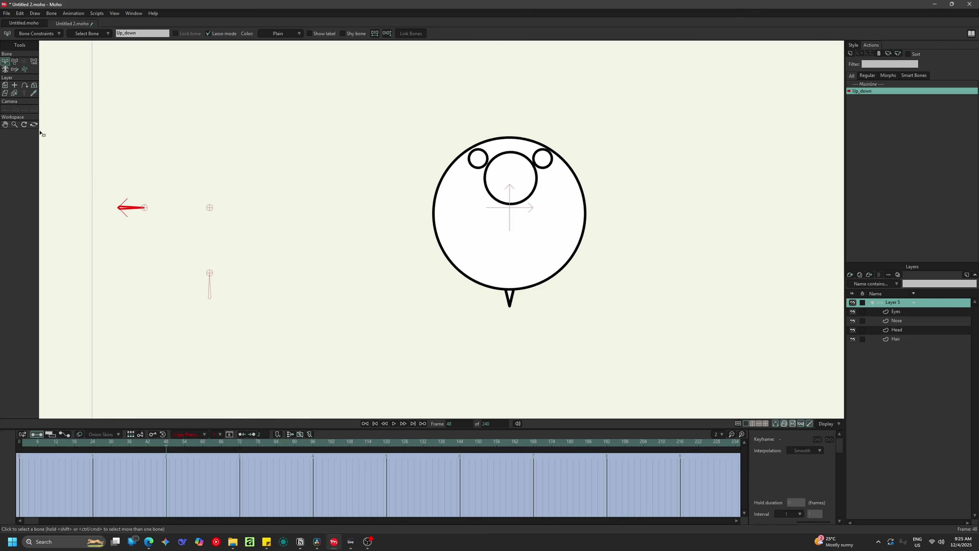
{"action": "left_click", "coordinate": [15, 61]}
{"action": "left_click_drag", "start_coordinate": [99, 205], "coordinate": [118, 161]}
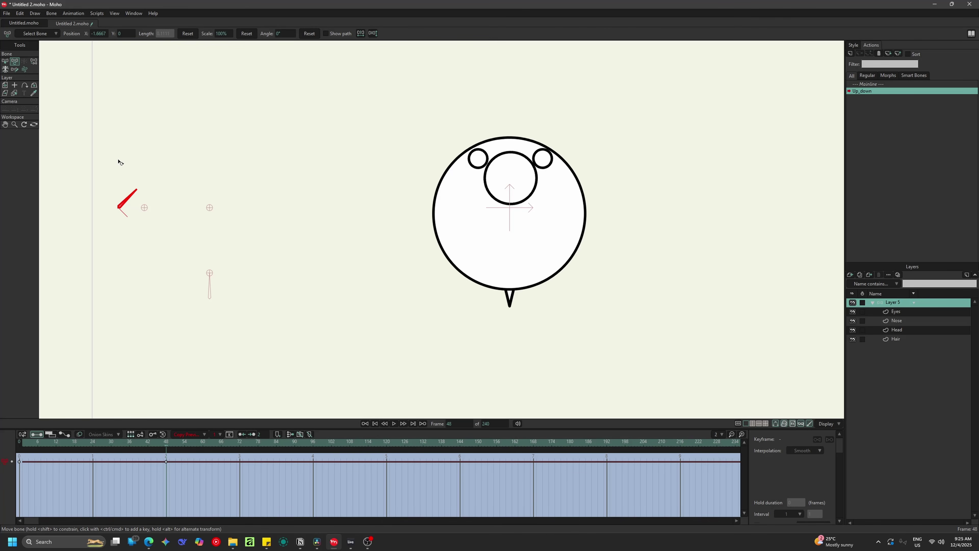
{"action": "left_click_drag", "start_coordinate": [28, 442], "coordinate": [166, 456]}
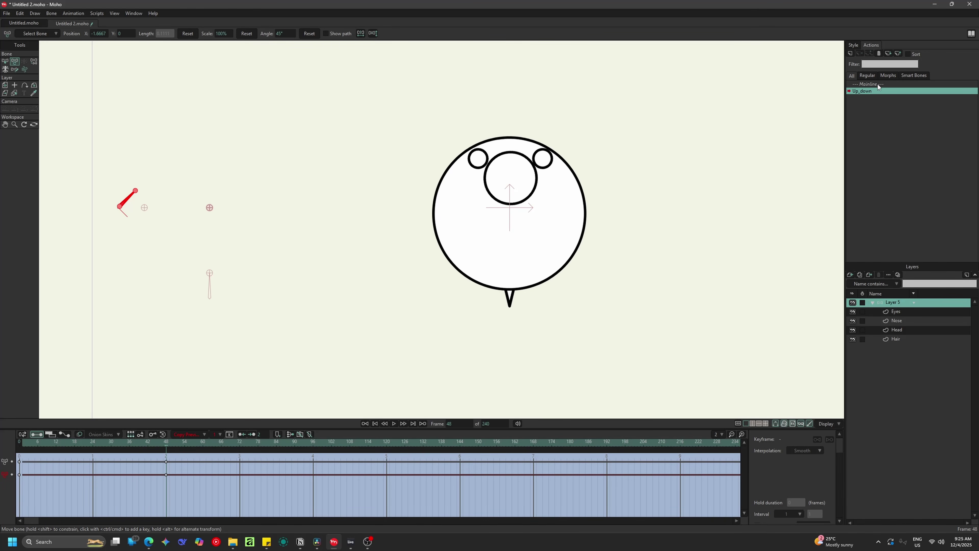
- Return to the Mainline and create a second smart bone action named Up_down 2 for the Up_down bone
{"action": "left_click", "coordinate": [878, 84]}
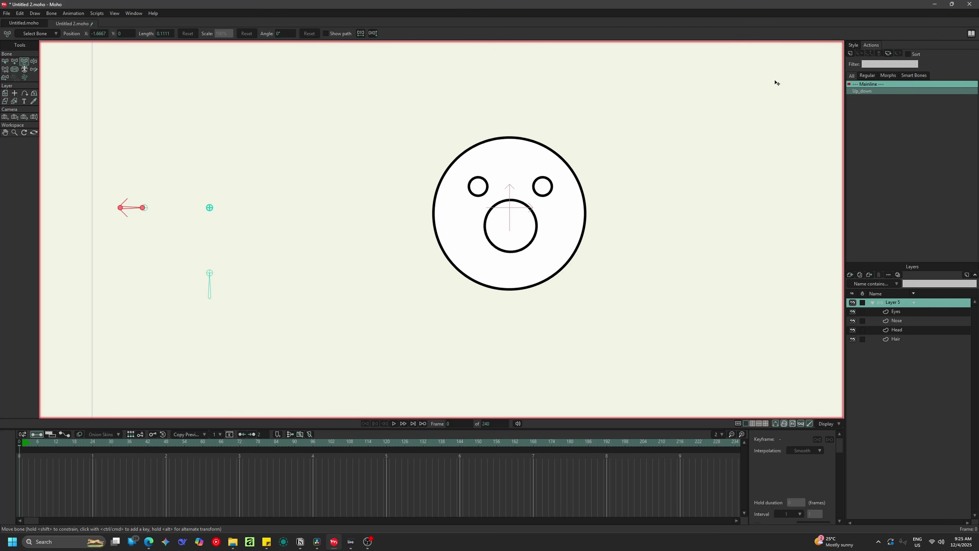
{"action": "left_click", "coordinate": [4, 61]}
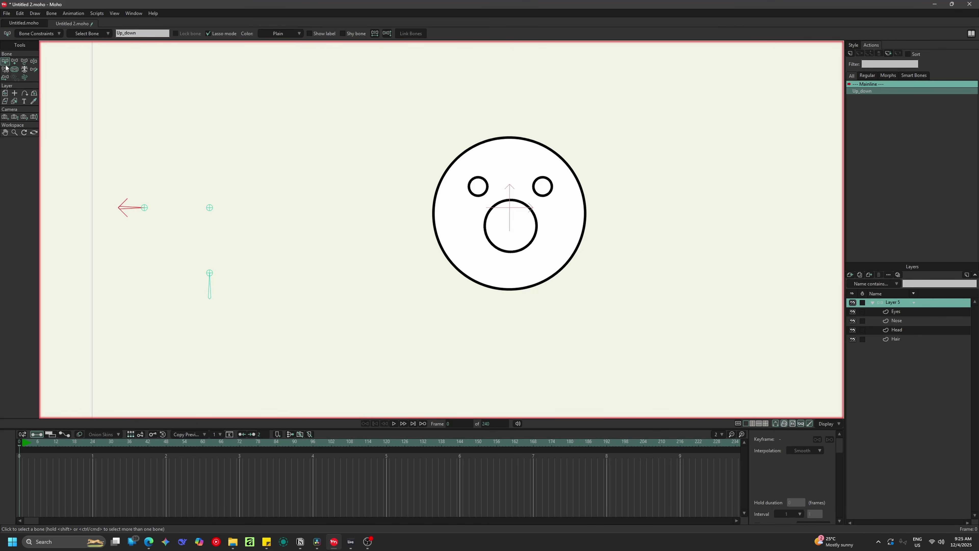
{"action": "left_click", "coordinate": [851, 54]}
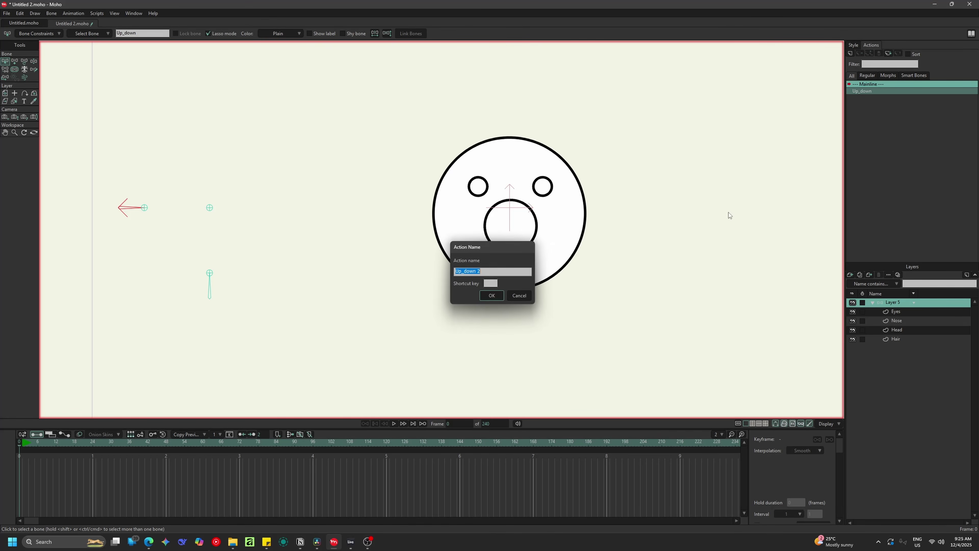
{"action": "left_click", "coordinate": [492, 295]}
- At frame 48 of the Up_down 2 action, rotate the Up_down bone downward to -45°
{"action": "left_click", "coordinate": [166, 442]}
{"action": "left_click", "coordinate": [15, 62]}
{"action": "left_click_drag", "start_coordinate": [127, 209], "coordinate": [135, 224]}
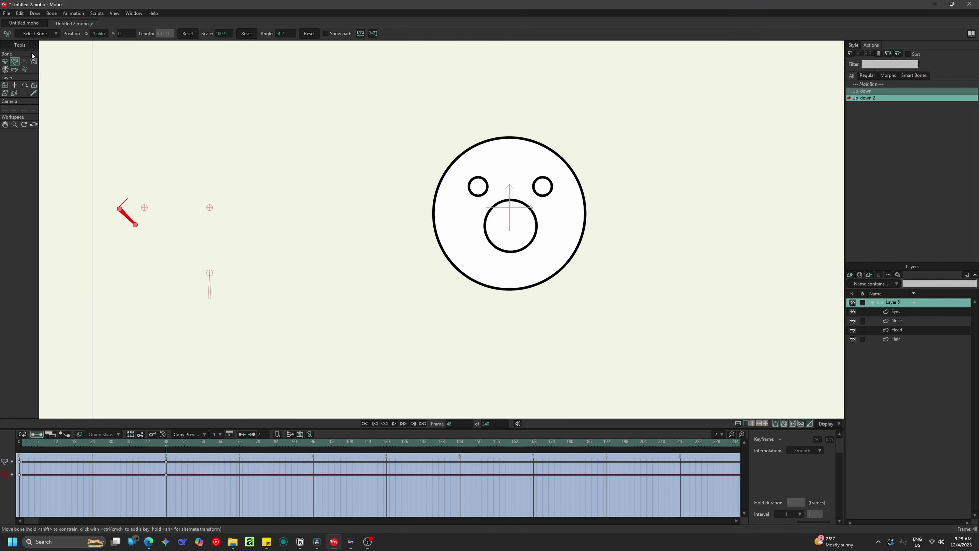
- Lower the eyes and nose toward the bottom of the head and raise the hair triangle for the downward-looking pose
{"action": "left_click", "coordinate": [6, 62]}
{"action": "left_click", "coordinate": [904, 311]}
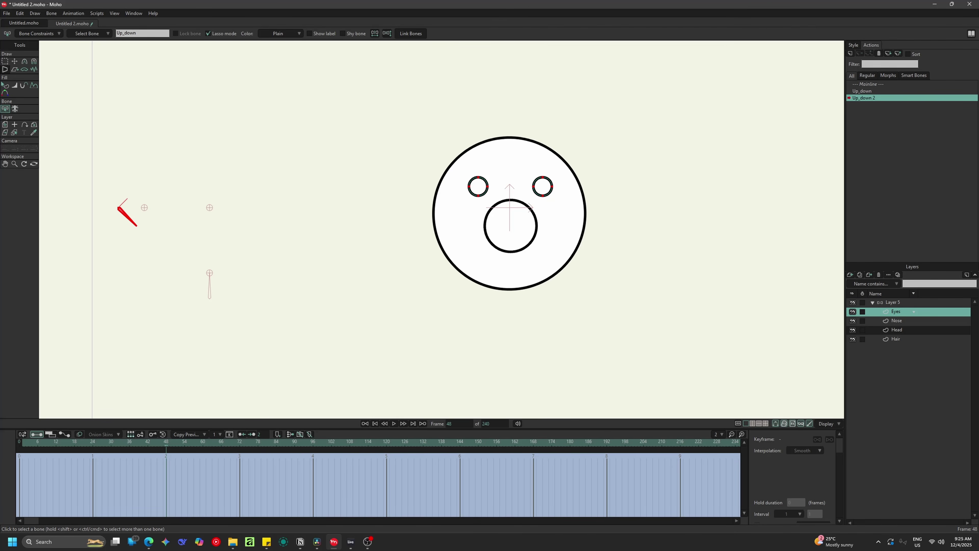
{"action": "left_click", "coordinate": [19, 63]}
{"action": "left_click_drag", "start_coordinate": [552, 199], "coordinate": [521, 285]}
{"action": "left_click", "coordinate": [897, 320]}
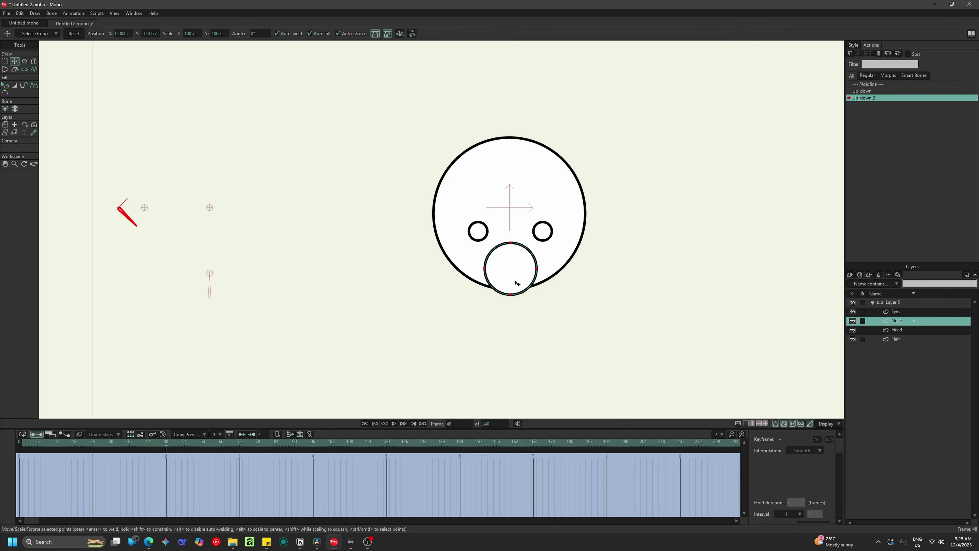
{"action": "left_click", "coordinate": [896, 339]}
{"action": "left_click_drag", "start_coordinate": [517, 229], "coordinate": [517, 151]}
- Scrub through the Up_down 2 action and test the Up_down bone's motion in the Mainline
{"action": "left_click_drag", "start_coordinate": [163, 447], "coordinate": [17, 455]}
{"action": "left_click", "coordinate": [884, 83]}
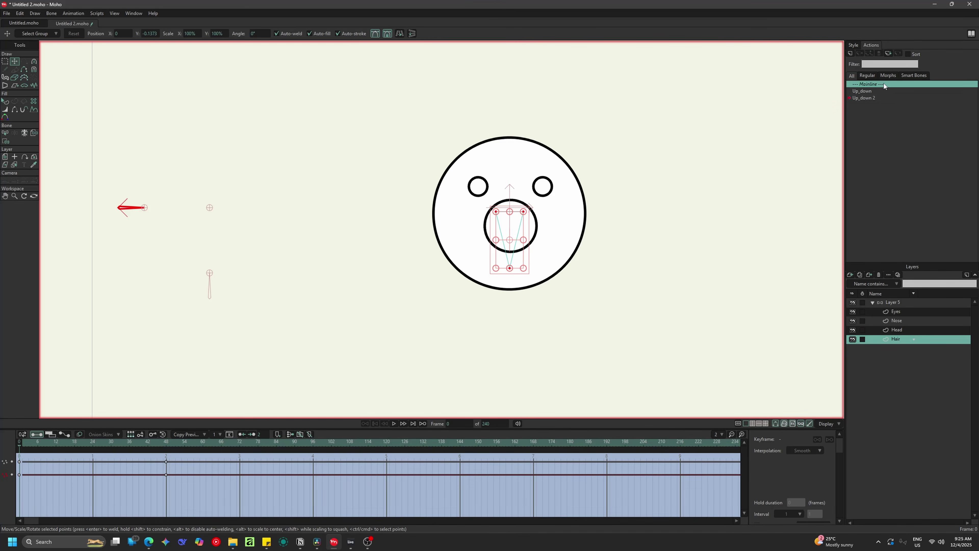
{"action": "key", "text": "z"}
{"action": "mouse_move", "coordinate": [135, 210]}
{"action": "left_mouse_down"}
{"action": "mouse_move", "coordinate": [132, 243]}
{"action": "mouse_move", "coordinate": [126, 169]}
{"action": "mouse_move", "coordinate": [135, 207]}
{"action": "mouse_move", "coordinate": [124, 212]}
{"action": "mouse_move", "coordinate": [122, 193]}
{"action": "mouse_move", "coordinate": [155, 273]}
{"action": "mouse_move", "coordinate": [166, 184]}
{"action": "mouse_move", "coordinate": [167, 254]}
{"action": "left_mouse_up"}
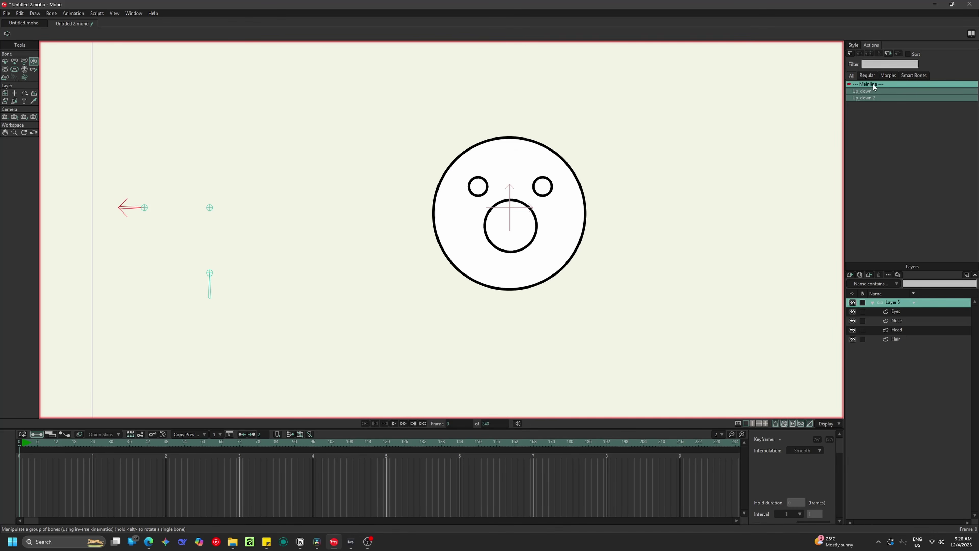
- Create a smart bone action named Left_right for the lower Left_right bone
{"action": "left_click", "coordinate": [210, 292]}
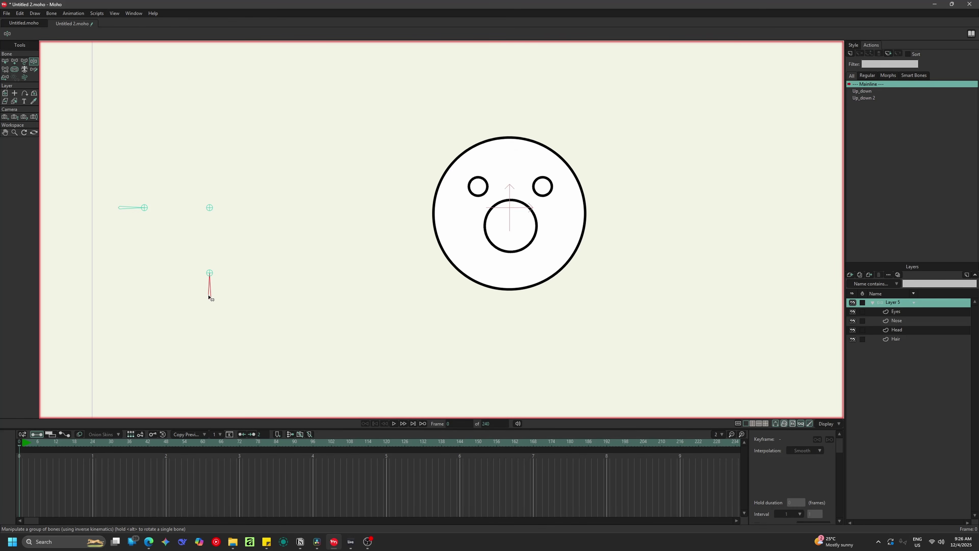
{"action": "left_click", "coordinate": [851, 54]}
{"action": "left_click", "coordinate": [480, 295]}
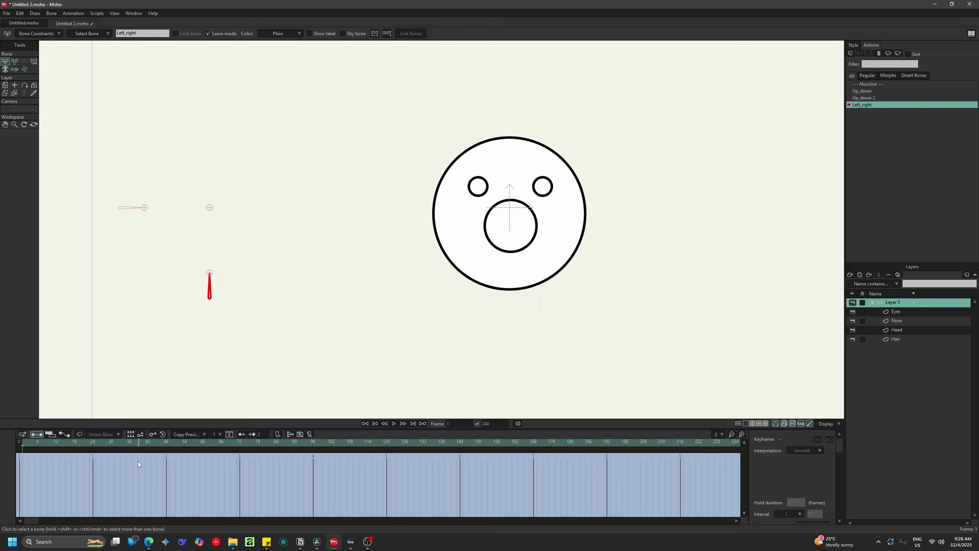
- At frame 48, limit the Left_right bone's angle to between -45° and 45° and rotate it fully to the left
{"action": "left_click", "coordinate": [167, 443]}
{"action": "left_click", "coordinate": [50, 36]}
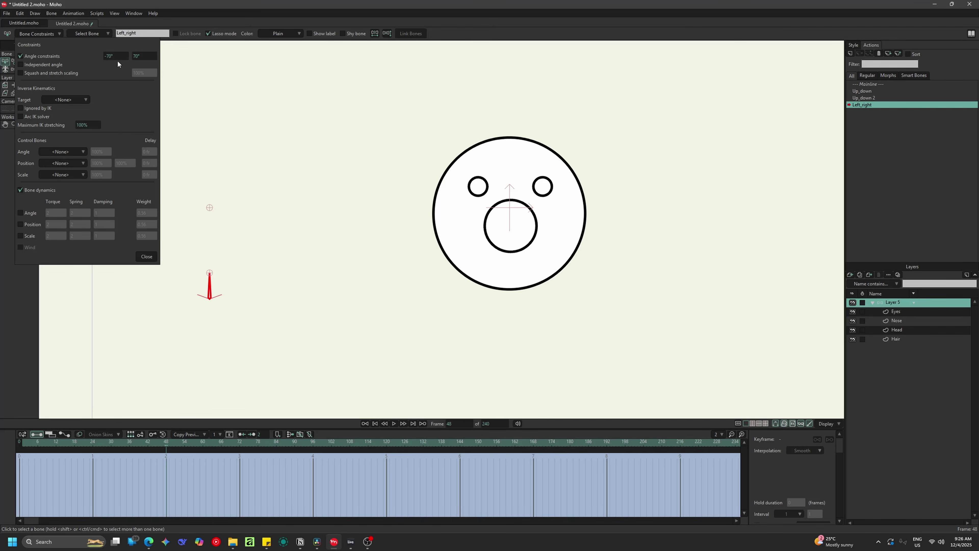
{"action": "double_click", "coordinate": [118, 56]}
{"action": "type", "text": "-"}
{"action": "key", "text": "Tab"}
{"action": "type", "text": "45"}
{"action": "key", "text": "Return"}
{"action": "left_click", "coordinate": [146, 257]}
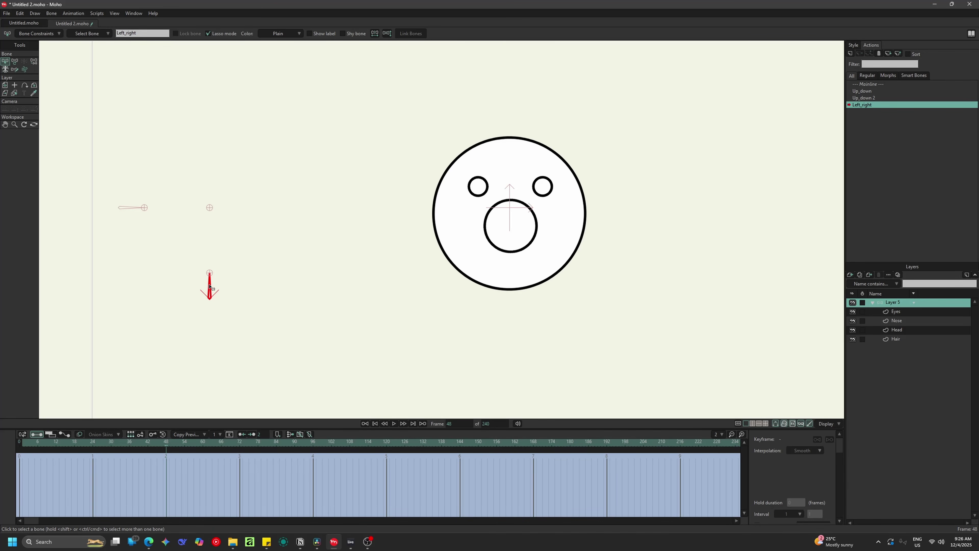
{"action": "key", "text": "t"}
{"action": "left_click_drag", "start_coordinate": [213, 290], "coordinate": [170, 288]}
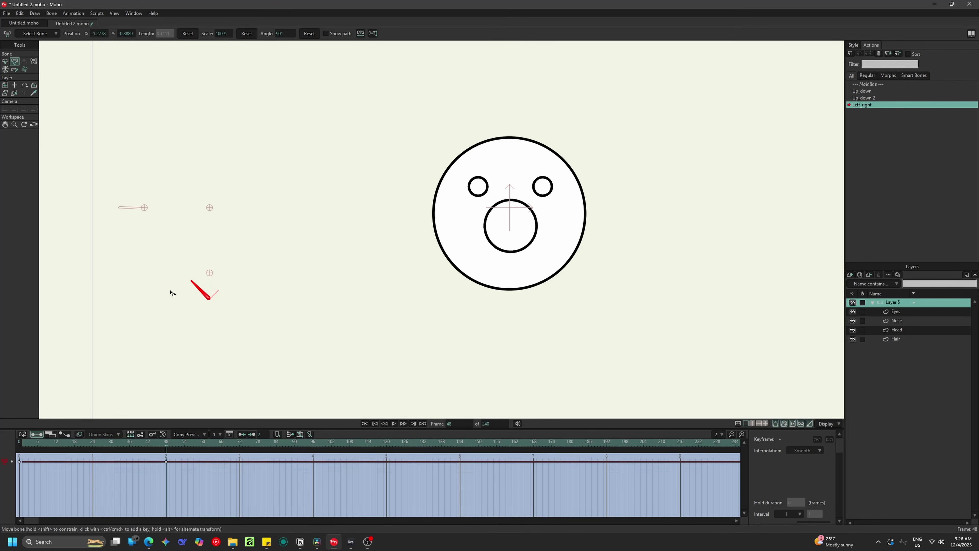
- Move the nose circle horizontally to the left until it sits just outside the head's left edge
{"action": "left_click", "coordinate": [913, 321]}
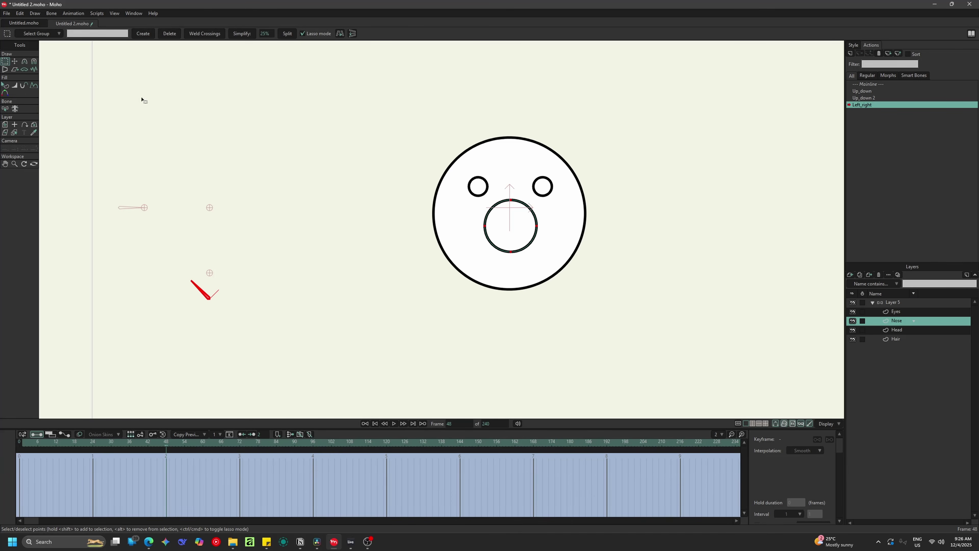
{"action": "left_click", "coordinate": [15, 61]}
{"action": "left_click_drag", "start_coordinate": [527, 239], "coordinate": [428, 239]}
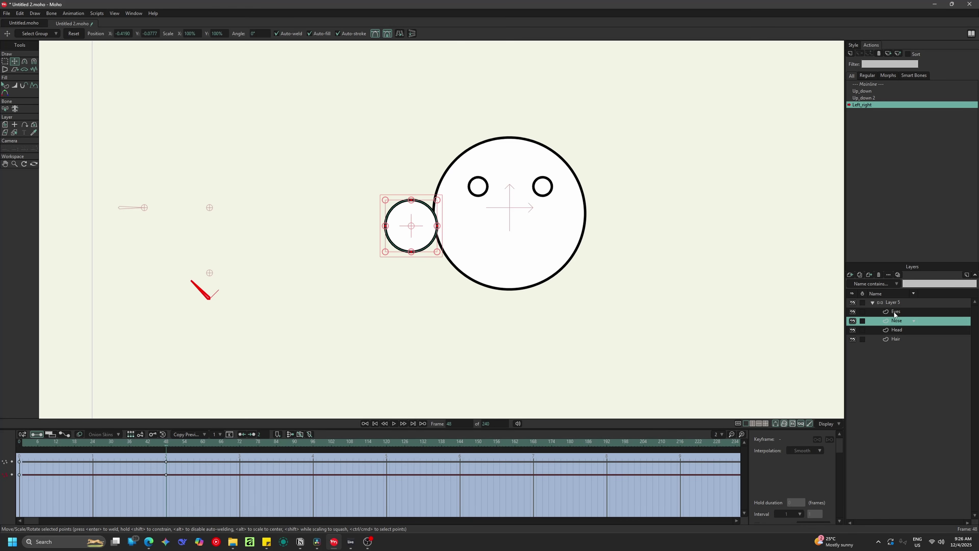
- Move the hair triangle out to the head's right edge at full width and shift the eyes left until one leaves the head
{"action": "left_click", "coordinate": [896, 340]}
{"action": "left_click", "coordinate": [520, 236]}
{"action": "left_click_drag", "start_coordinate": [520, 236], "coordinate": [599, 247]}
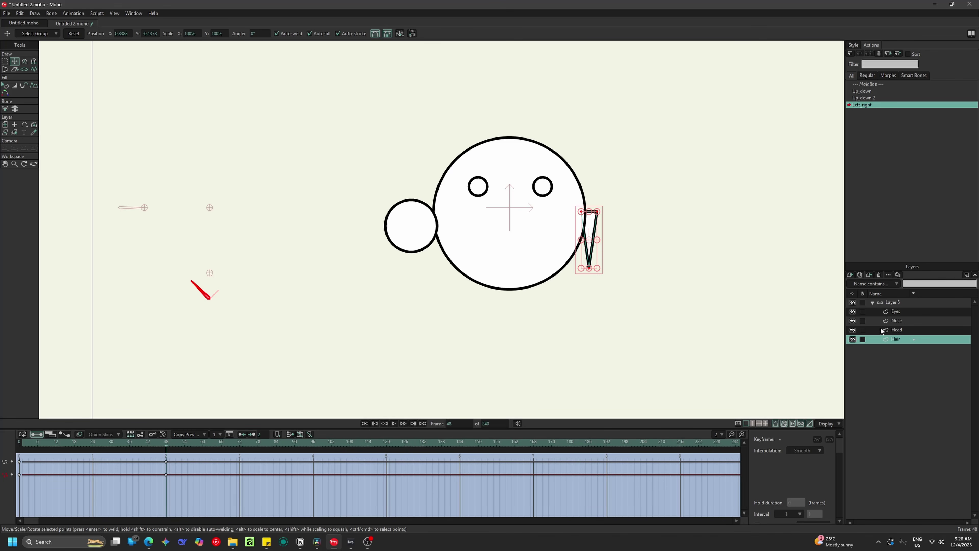
{"action": "key", "text": "ctrl+z"}
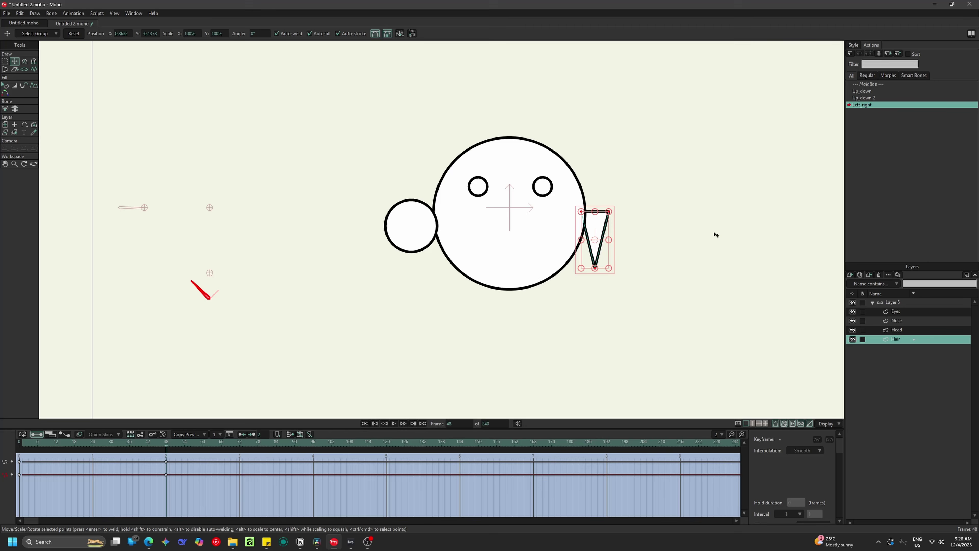
{"action": "left_click", "coordinate": [901, 312]}
{"action": "left_click_drag", "start_coordinate": [543, 195], "coordinate": [453, 195]}
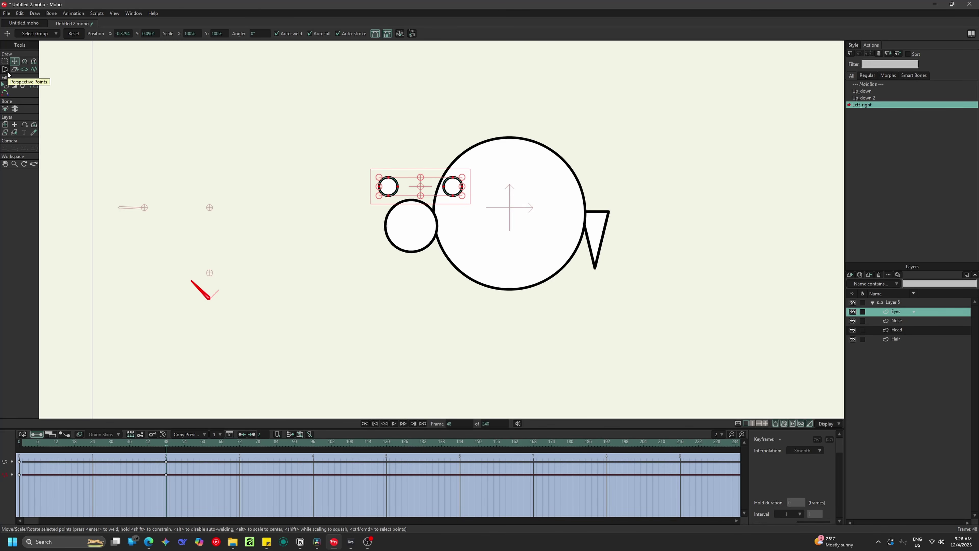
- Set the group mask of the bone layer Layer 5 to Hide all
{"action": "double_click", "coordinate": [892, 302]}
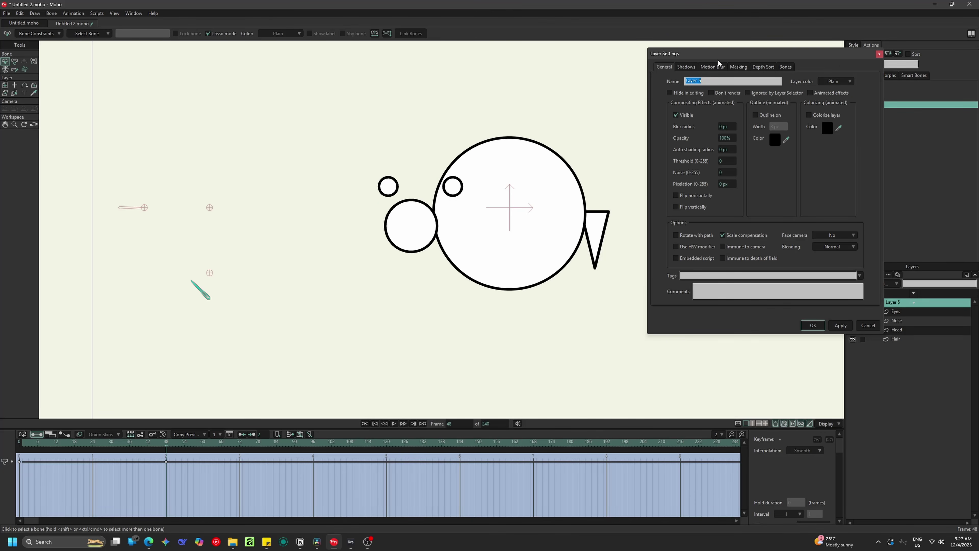
{"action": "left_click", "coordinate": [737, 65]}
{"action": "left_click", "coordinate": [726, 104]}
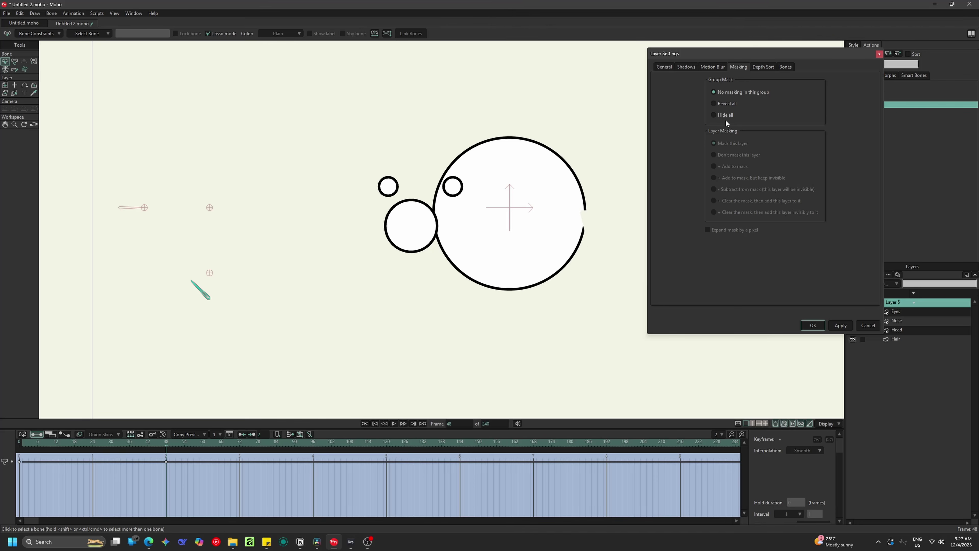
{"action": "left_click", "coordinate": [842, 328]}
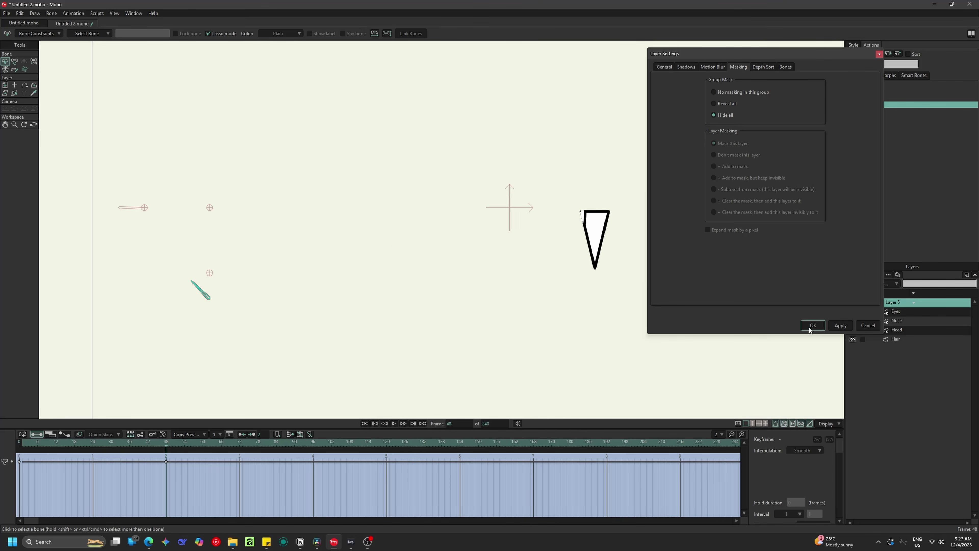
- Try adding the Head layer to the mask, and set the Hair layer's masking to Don't mask this layer
{"action": "left_click", "coordinate": [912, 331]}
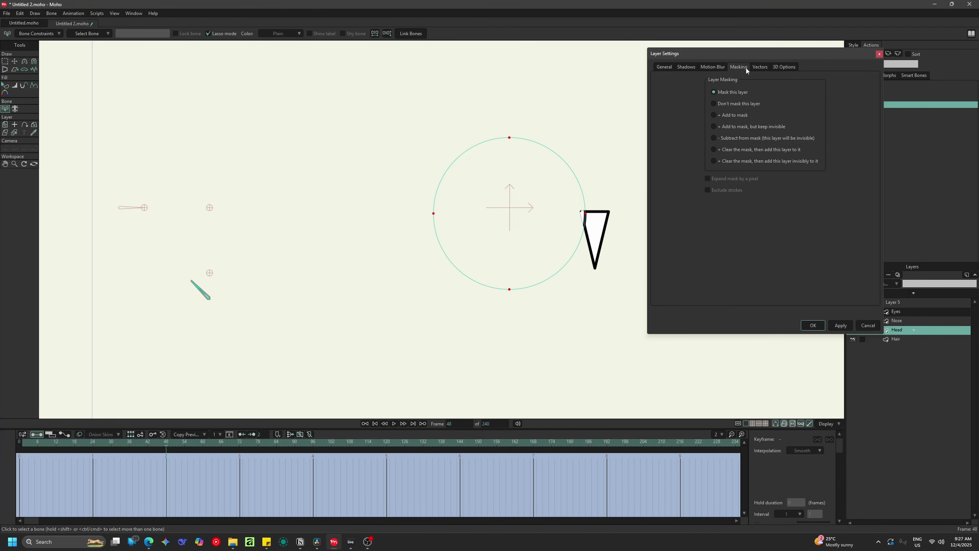
{"action": "left_click", "coordinate": [728, 116]}
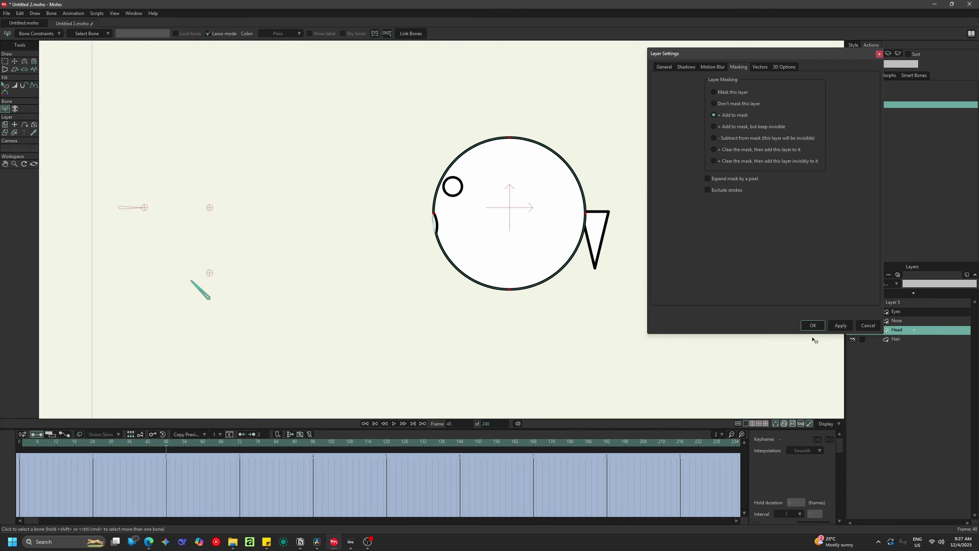
{"action": "left_click", "coordinate": [892, 339]}
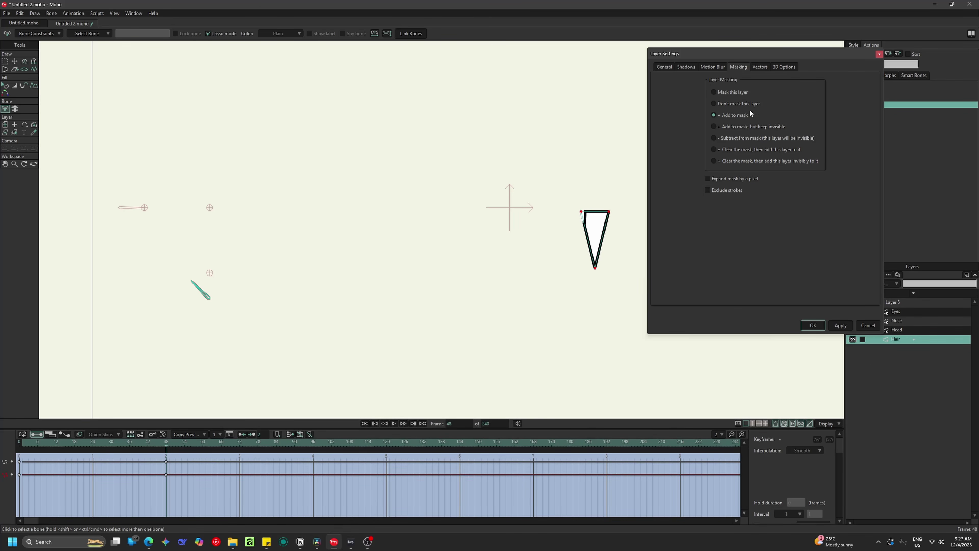
{"action": "left_click", "coordinate": [728, 104]}
{"action": "left_click", "coordinate": [812, 325]}
- Set the Head layer's masking to + Add to mask and apply it
{"action": "left_click", "coordinate": [904, 330]}
{"action": "double_click", "coordinate": [904, 329]}
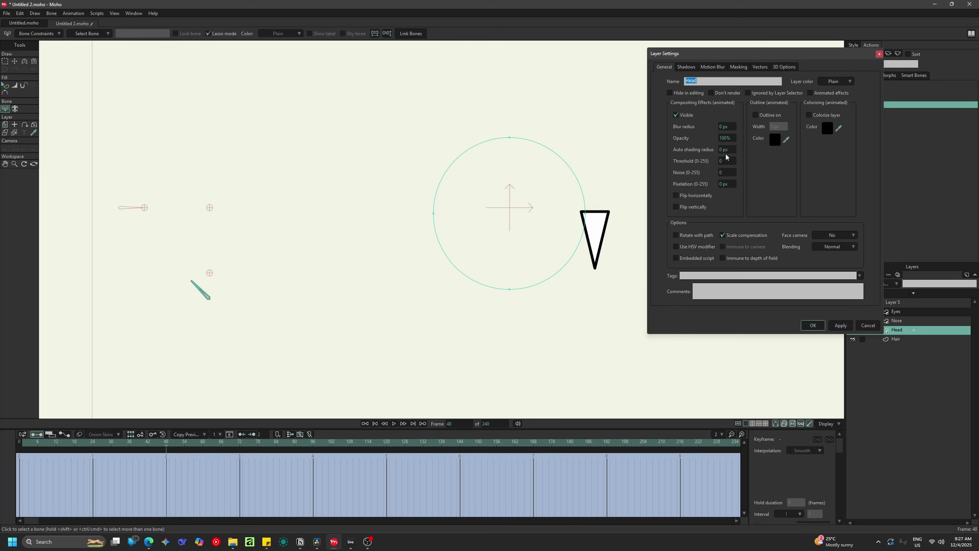
{"action": "left_click", "coordinate": [737, 66]}
{"action": "left_click", "coordinate": [732, 115]}
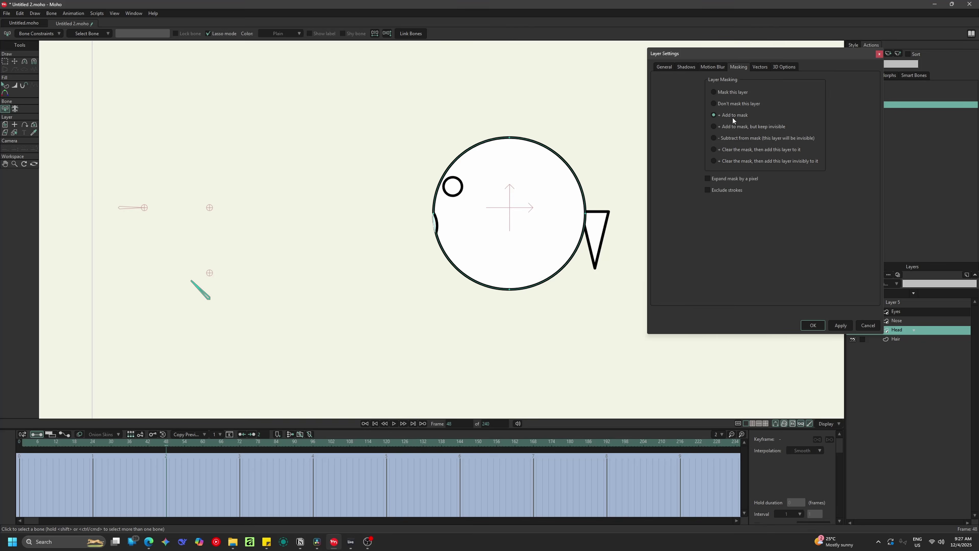
{"action": "left_click", "coordinate": [813, 325]}
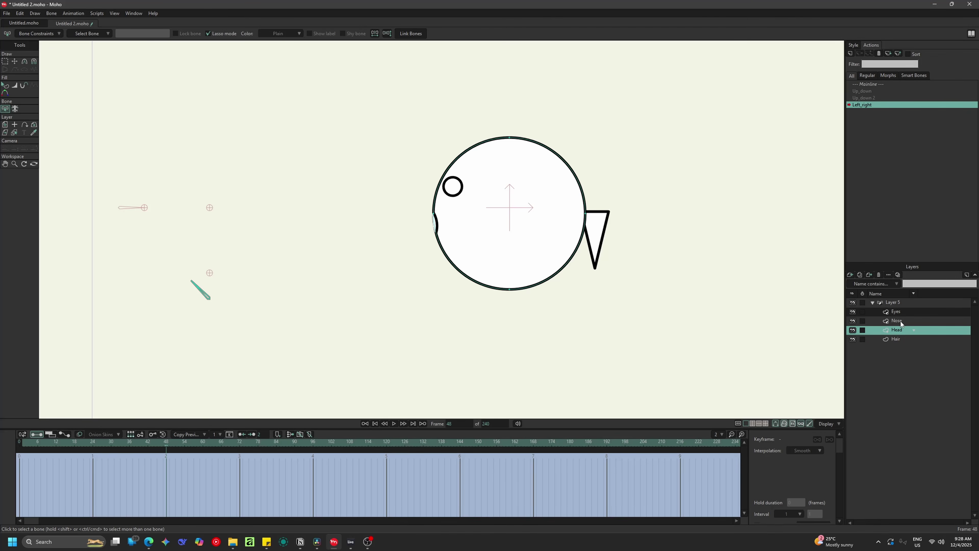
- Set the Nose layer's masking to Don't mask this layer
{"action": "double_click", "coordinate": [901, 321]}
{"action": "left_click", "coordinate": [742, 68]}
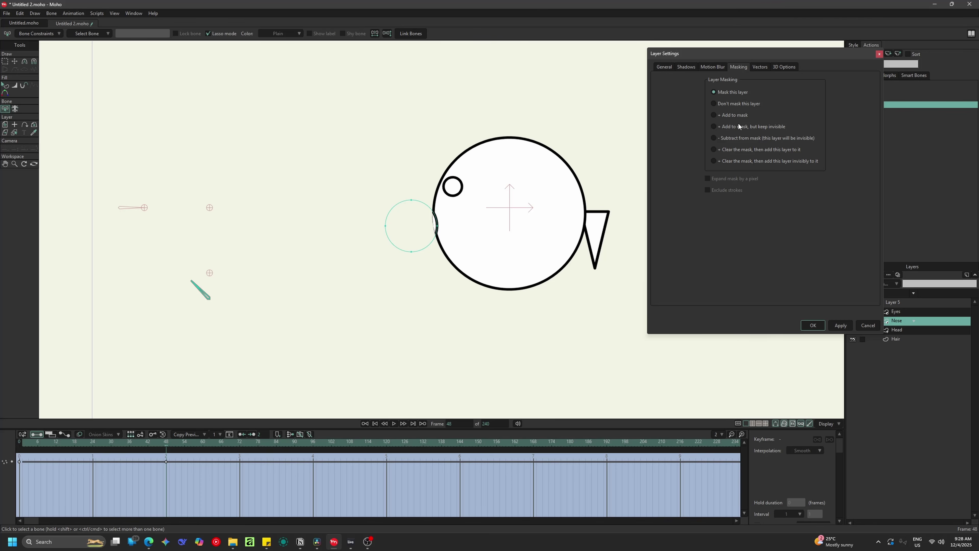
{"action": "left_click", "coordinate": [728, 103]}
{"action": "left_click", "coordinate": [813, 325]}
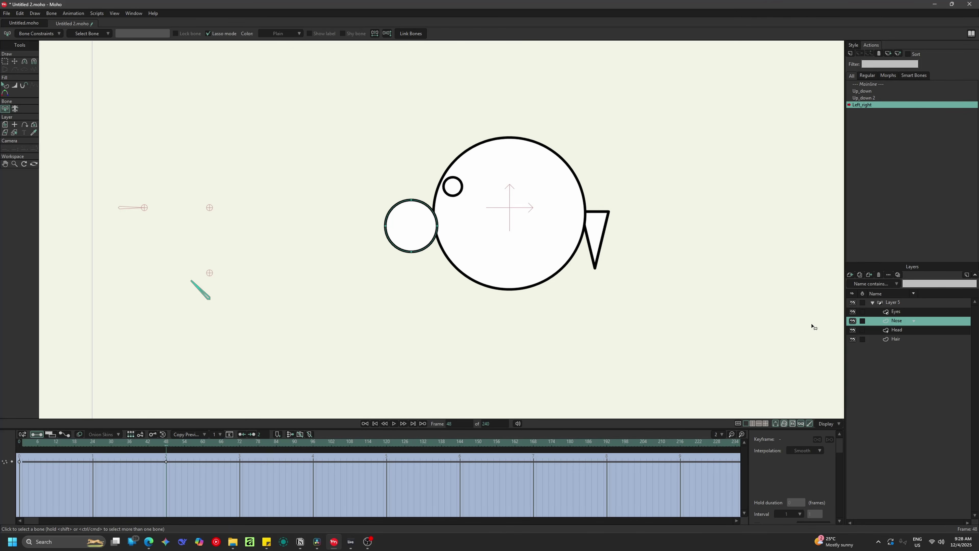
- Scrub the Left_right action back to frame 0 and, from the Mainline, create the Left_right 2 action for the Left_right bone
{"action": "left_click_drag", "start_coordinate": [161, 446], "coordinate": [18, 459]}
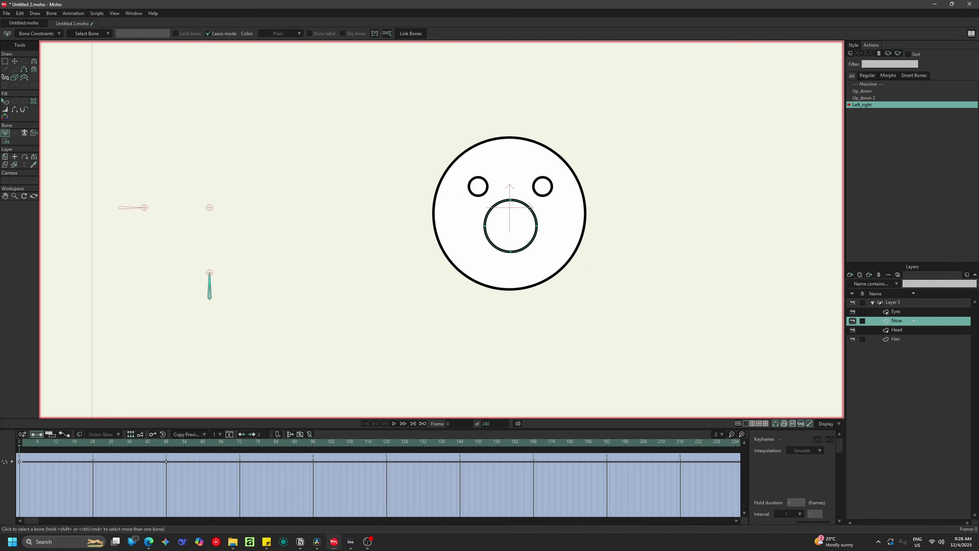
{"action": "left_click", "coordinate": [881, 85]}
{"action": "left_click", "coordinate": [903, 304]}
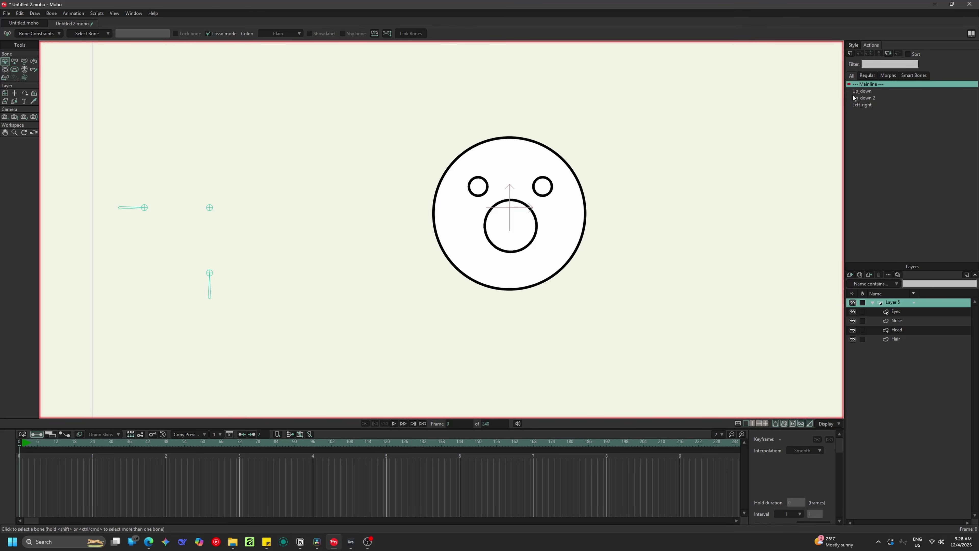
{"action": "left_click", "coordinate": [215, 283]}
{"action": "left_click", "coordinate": [851, 53]}
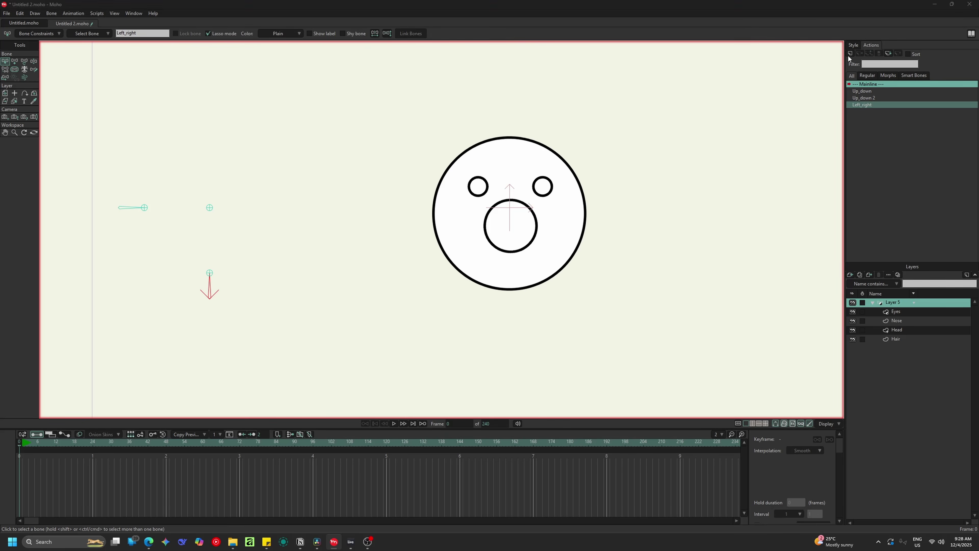
{"action": "left_click", "coordinate": [487, 296]}
- At frame 48 of the Left_right 2 action, rotate the Left_right bone to the right until its angle is 45°
{"action": "left_click", "coordinate": [167, 445]}
{"action": "left_click", "coordinate": [15, 69]}
{"action": "left_click", "coordinate": [15, 61]}
{"action": "left_click_drag", "start_coordinate": [208, 285], "coordinate": [225, 282]}
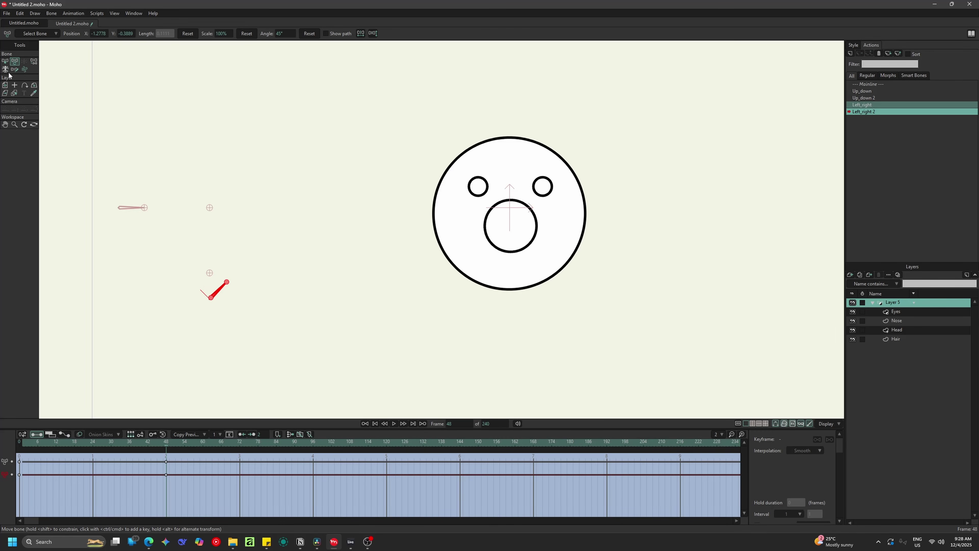
- Shift the eyes right until one leaves the head and move the nose circle just outside the head's right edge
{"action": "left_click", "coordinate": [897, 315]}
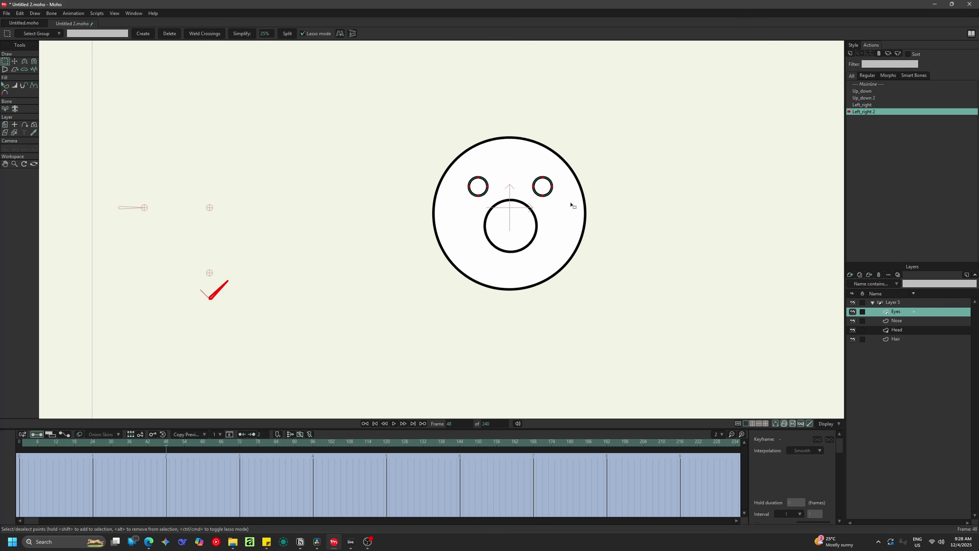
{"action": "key", "text": "ctrl+a"}
{"action": "left_click_drag", "start_coordinate": [527, 194], "coordinate": [613, 200]}
{"action": "left_click", "coordinate": [908, 319]}
{"action": "key", "text": "ctrl+a"}
{"action": "left_click_drag", "start_coordinate": [525, 253], "coordinate": [623, 254]}
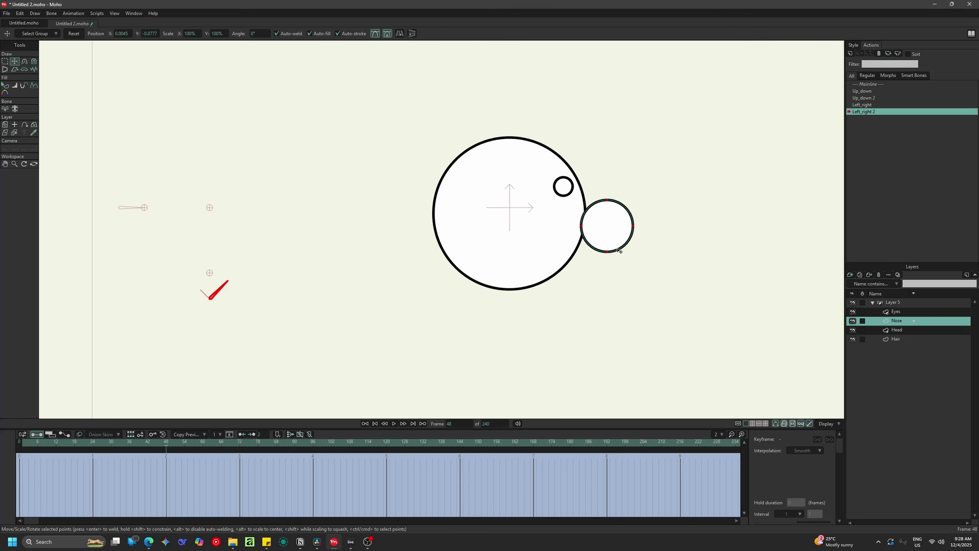
- At frame 48 of Left_right 2, move all points of the Hair shape left until it sticks out past the head's left edge
{"action": "left_click", "coordinate": [904, 339]}
{"action": "key", "text": "ctrl+a"}
{"action": "left_click_drag", "start_coordinate": [501, 236], "coordinate": [432, 234]}
{"action": "left_click_drag", "start_coordinate": [424, 230], "coordinate": [427, 231]}
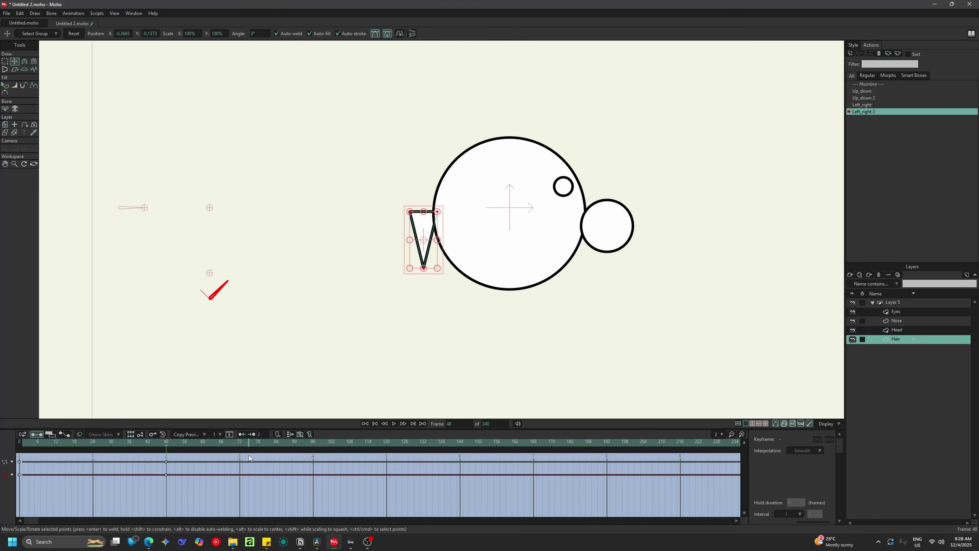
- Return to the Mainline and select the bone layer with the Manipulate Bones tool active
{"action": "double_click", "coordinate": [859, 85]}
{"action": "key", "text": "z"}
{"action": "mouse_move", "coordinate": [208, 292]}
{"action": "left_mouse_down"}
{"action": "mouse_move", "coordinate": [192, 290]}
{"action": "mouse_move", "coordinate": [202, 289]}
{"action": "left_mouse_up"}
{"action": "key", "text": "g"}
{"action": "left_click", "coordinate": [888, 303]}
- Test the combined head turns by rotating the Up_down and Left_right bones in both directions, and reset the pose at frame 0
{"action": "mouse_move", "coordinate": [140, 208]}
{"action": "left_mouse_down"}
{"action": "mouse_move", "coordinate": [135, 187]}
{"action": "mouse_move", "coordinate": [136, 241]}
{"action": "mouse_move", "coordinate": [133, 218]}
{"action": "left_mouse_up"}
{"action": "left_click_drag", "start_coordinate": [223, 289], "coordinate": [206, 284]}
{"action": "mouse_move", "coordinate": [133, 208]}
{"action": "left_mouse_down"}
{"action": "mouse_move", "coordinate": [136, 225]}
{"action": "mouse_move", "coordinate": [132, 203]}
{"action": "mouse_move", "coordinate": [132, 214]}
{"action": "left_mouse_up"}
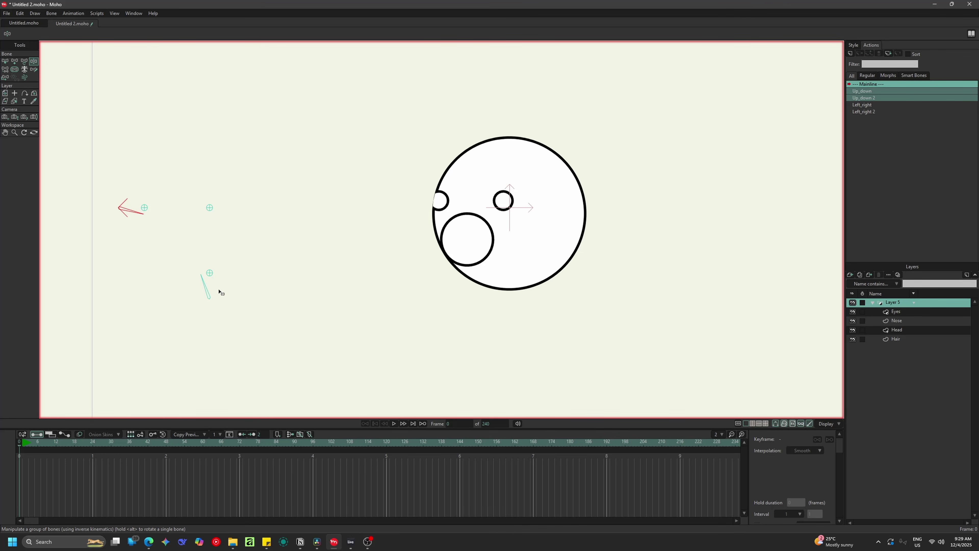
{"action": "left_click_drag", "start_coordinate": [215, 289], "coordinate": [214, 287]}
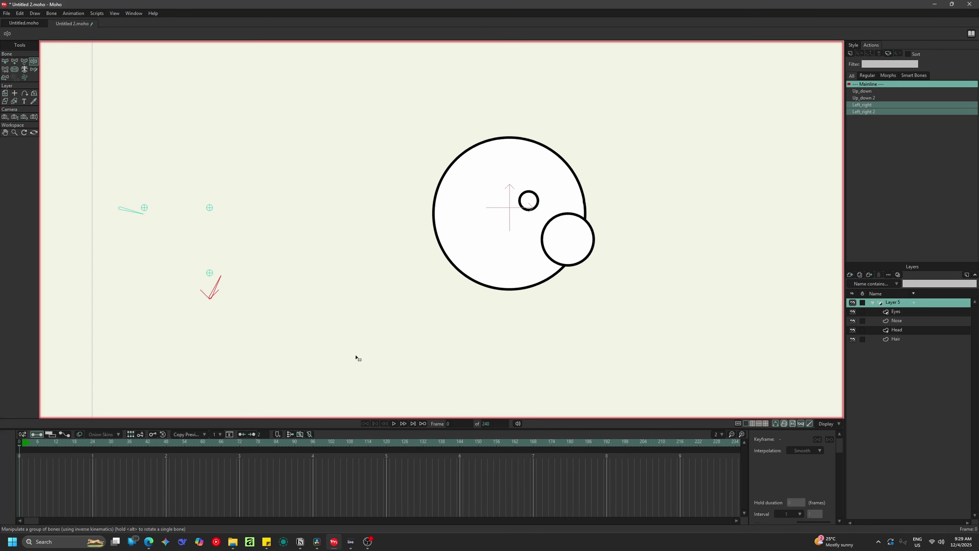
{"action": "left_click_drag", "start_coordinate": [222, 287], "coordinate": [208, 280]}
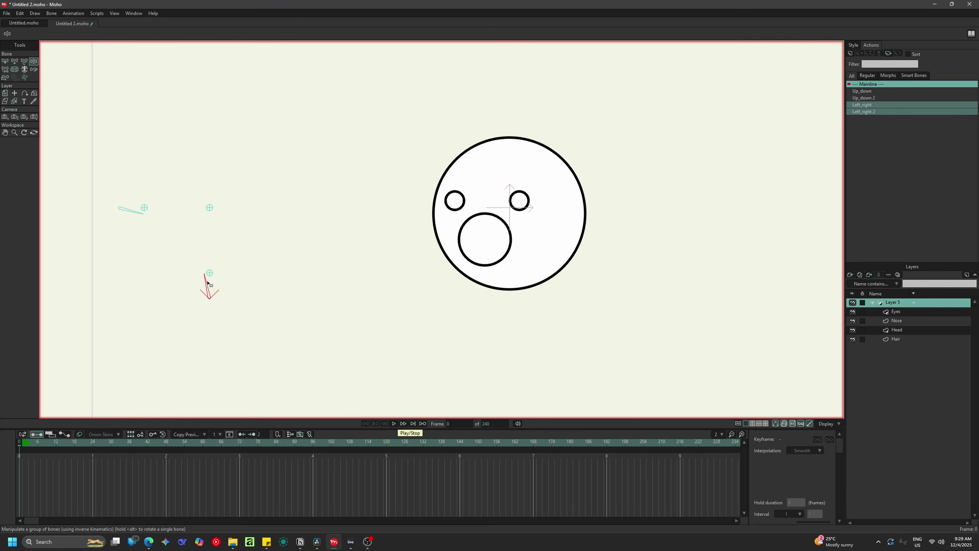
{"action": "left_click_drag", "start_coordinate": [140, 216], "coordinate": [139, 228]}
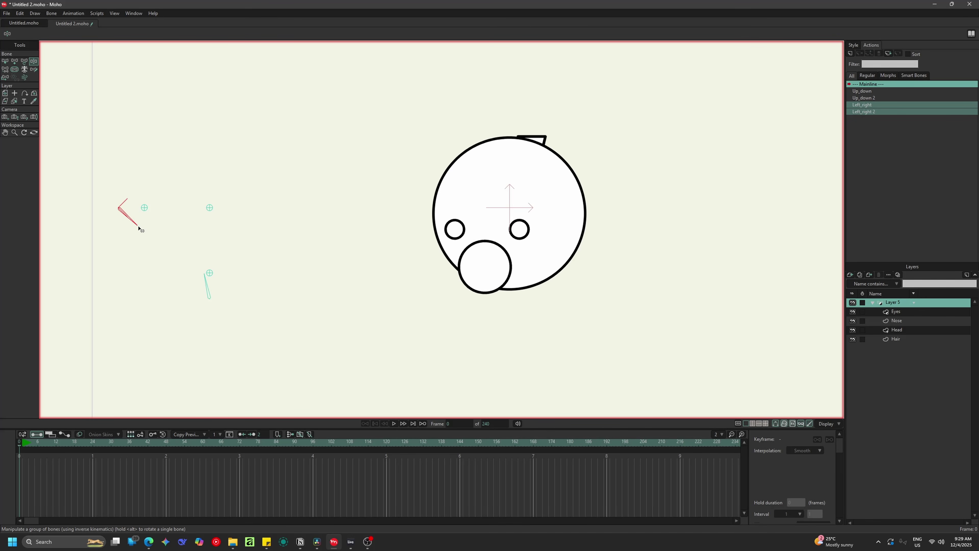
{"action": "left_click_drag", "start_coordinate": [205, 284], "coordinate": [208, 284]}
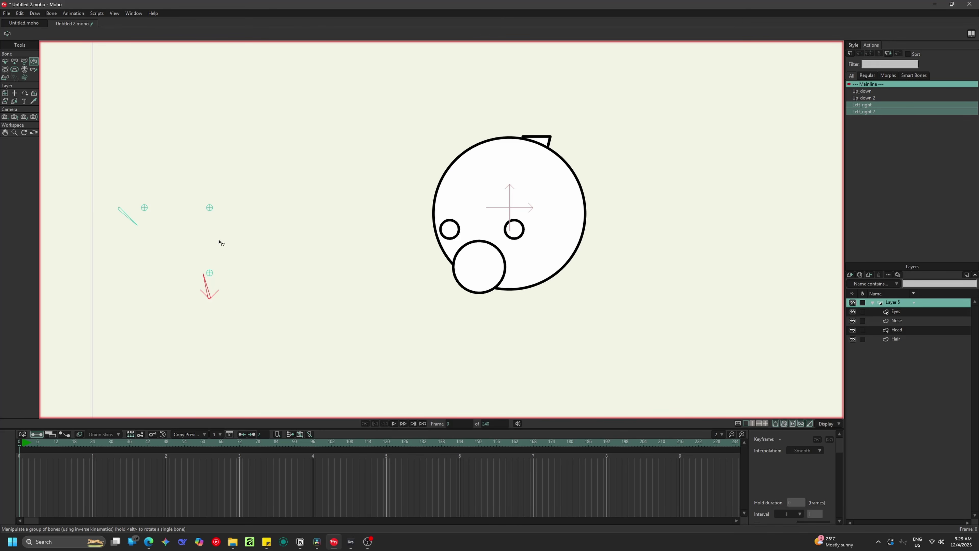
{"action": "left_click_drag", "start_coordinate": [95, 444], "coordinate": [20, 444]}
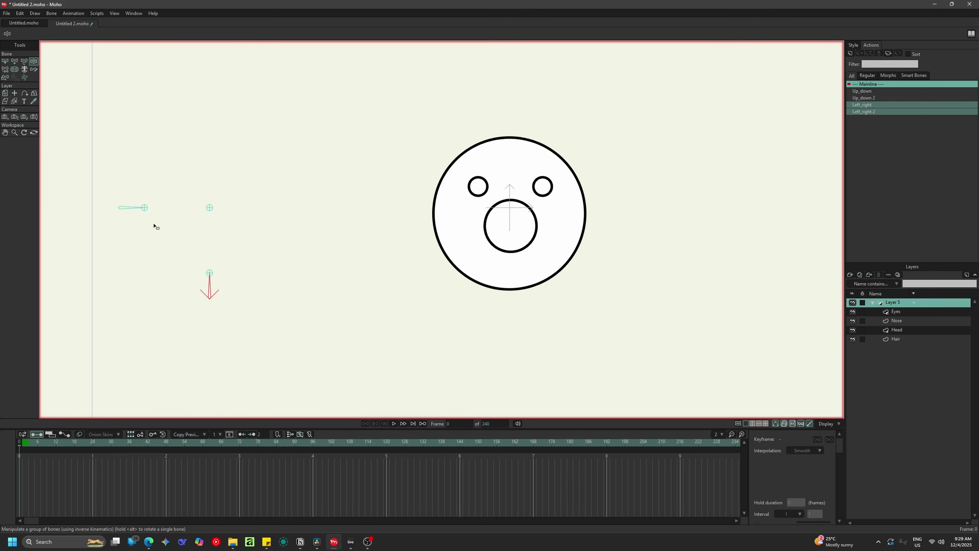
- Set the Up_down bone's inverse kinematics target to B5, the point bone at its end
{"action": "left_click", "coordinate": [5, 61]}
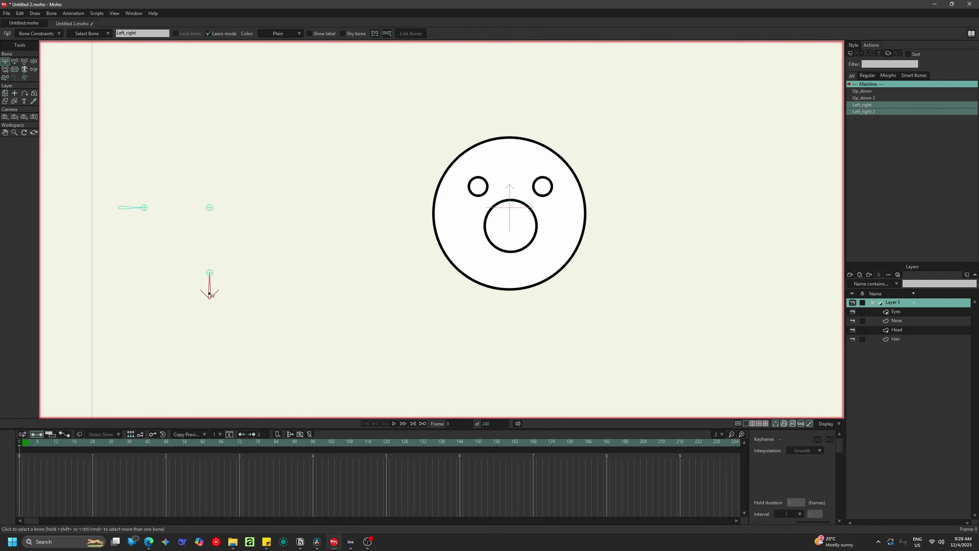
{"action": "key", "text": "p"}
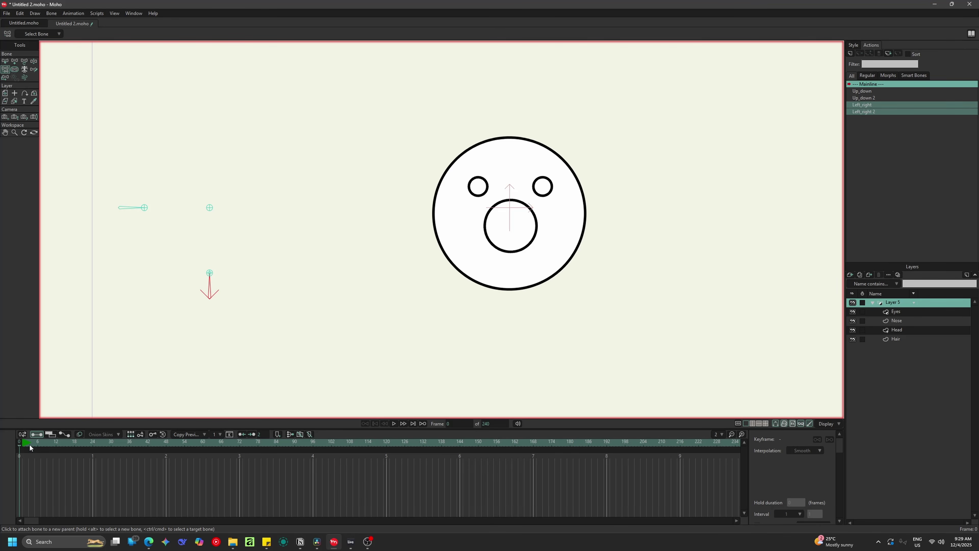
{"action": "left_click", "coordinate": [4, 61]}
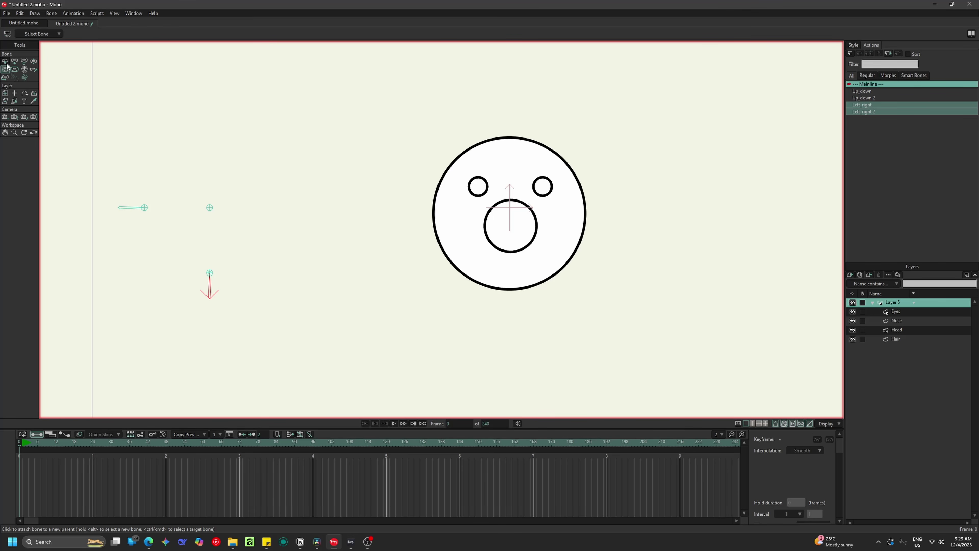
{"action": "left_click", "coordinate": [130, 208]}
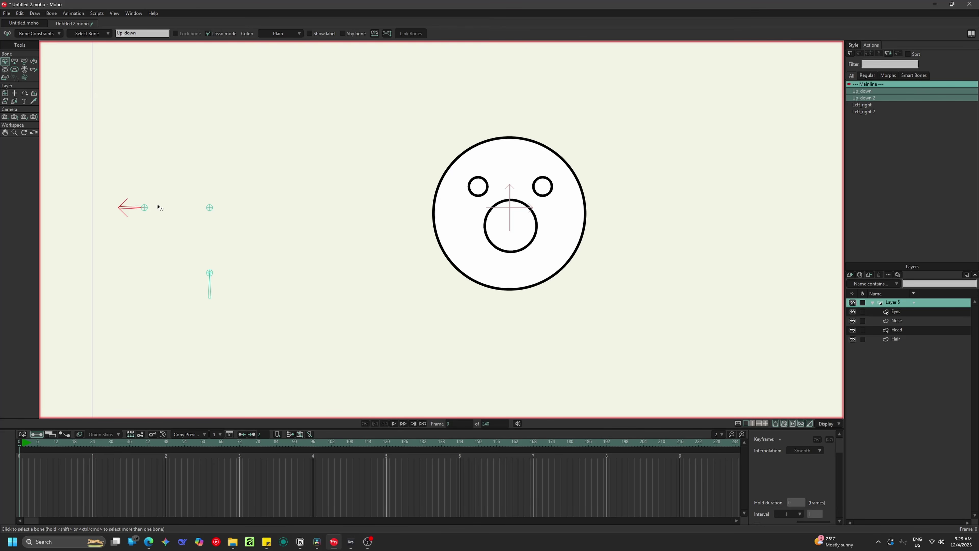
{"action": "left_click", "coordinate": [144, 207]}
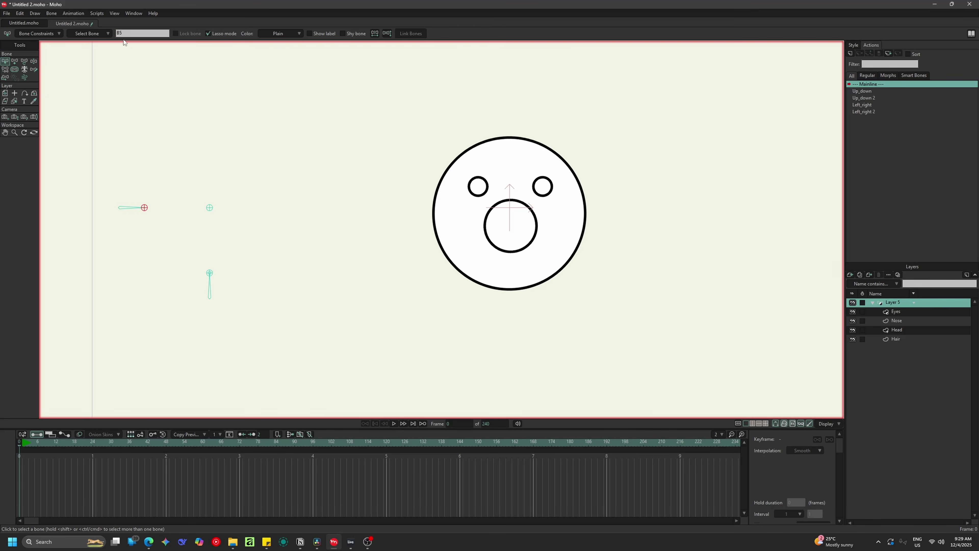
{"action": "left_click", "coordinate": [133, 212]}
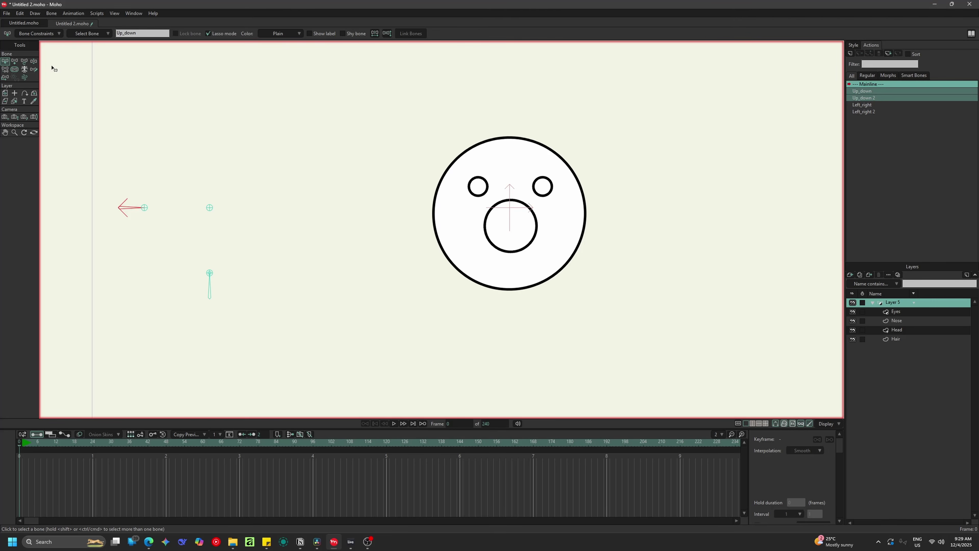
{"action": "left_click", "coordinate": [42, 34]}
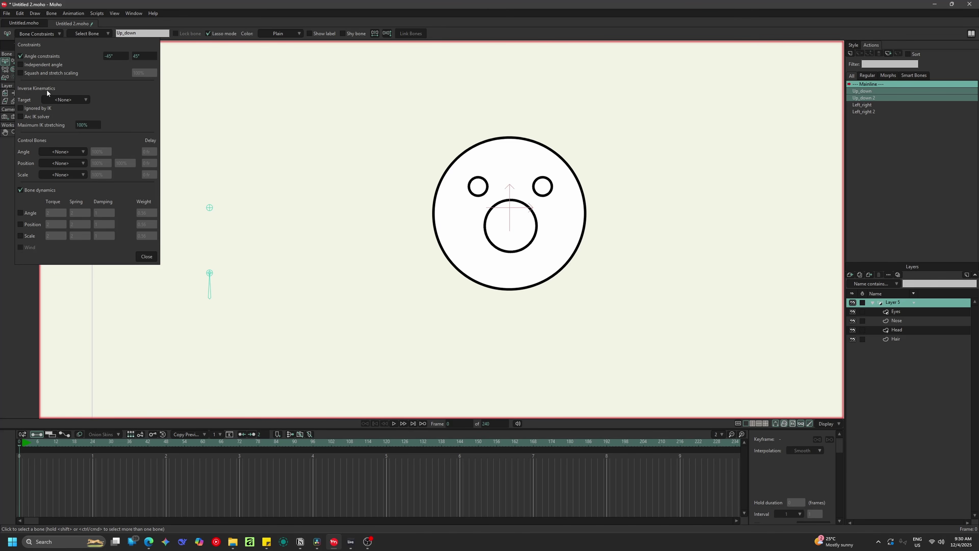
{"action": "left_click", "coordinate": [62, 101]}
{"action": "left_click", "coordinate": [77, 142]}
{"action": "left_click", "coordinate": [150, 256]}
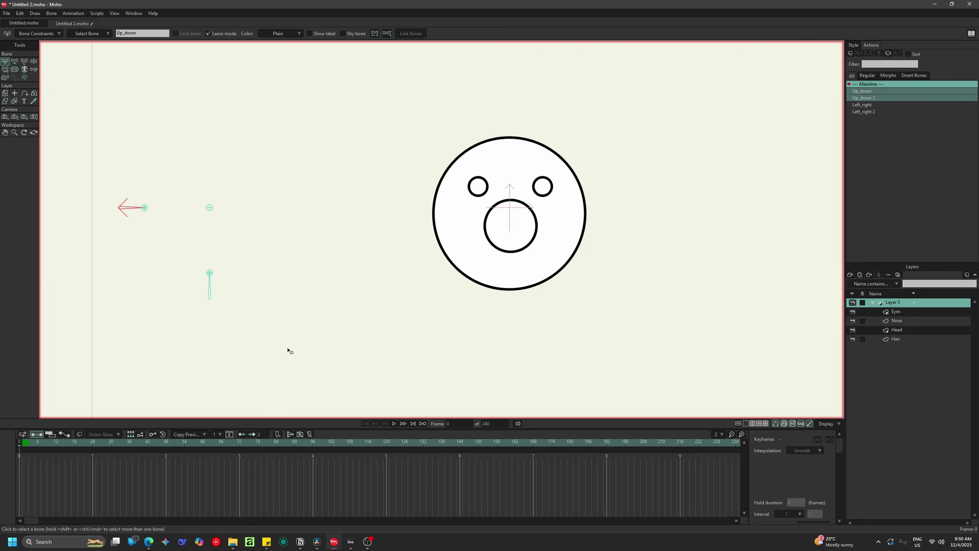
- Set B1 as the position control bone for both target bones, B5 and B4
{"action": "left_click", "coordinate": [145, 209]}
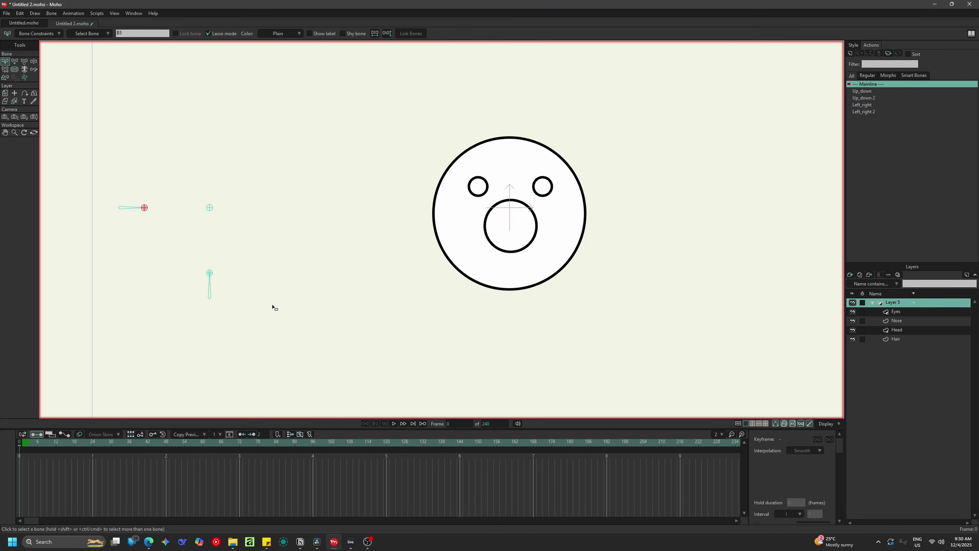
{"action": "left_click", "coordinate": [210, 274], "text": "shift"}
{"action": "left_click", "coordinate": [210, 207]}
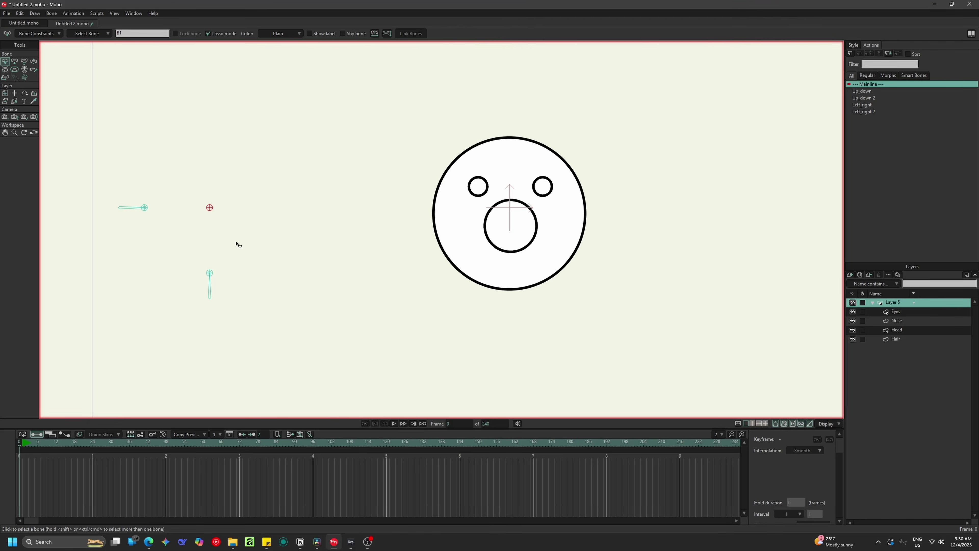
{"action": "left_click", "coordinate": [146, 209]}
{"action": "left_click", "coordinate": [211, 274], "text": "shift"}
{"action": "left_click", "coordinate": [37, 34]}
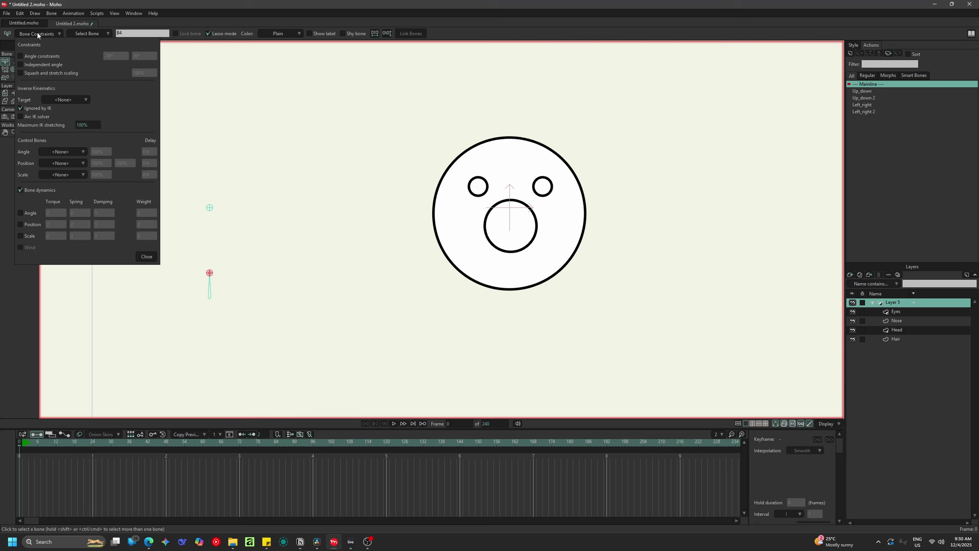
{"action": "left_click", "coordinate": [65, 163]}
{"action": "left_click", "coordinate": [77, 180]}
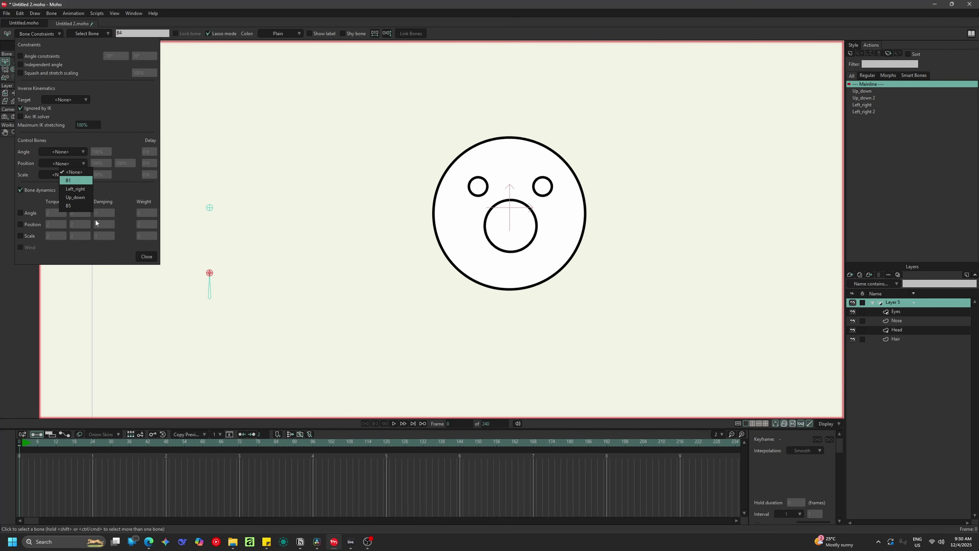
{"action": "left_click", "coordinate": [146, 257]}
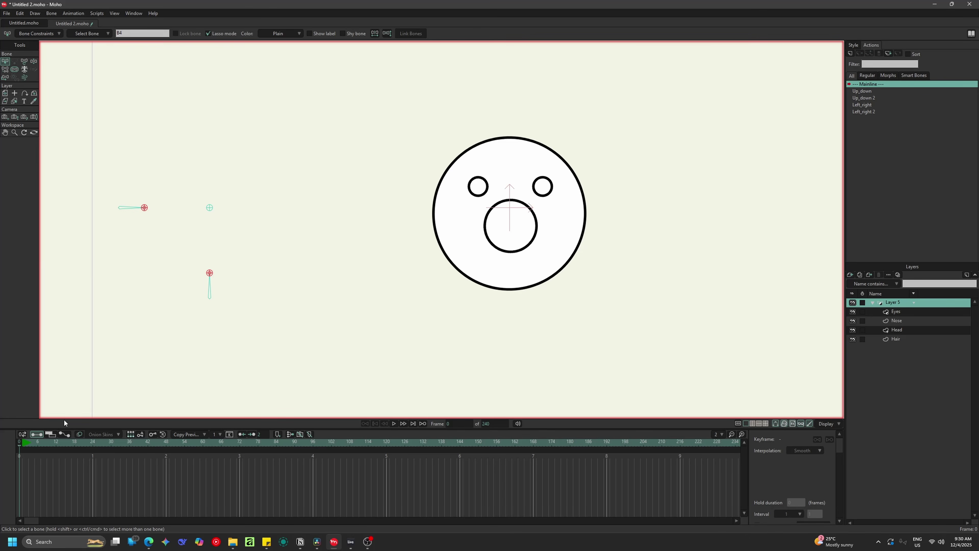
- At frame 1, move the B1 control bone down and slightly left to test how the targets and face follow
{"action": "left_click", "coordinate": [23, 442]}
{"action": "left_click", "coordinate": [18, 443]}
{"action": "left_click", "coordinate": [23, 444]}
{"action": "left_click", "coordinate": [14, 61]}
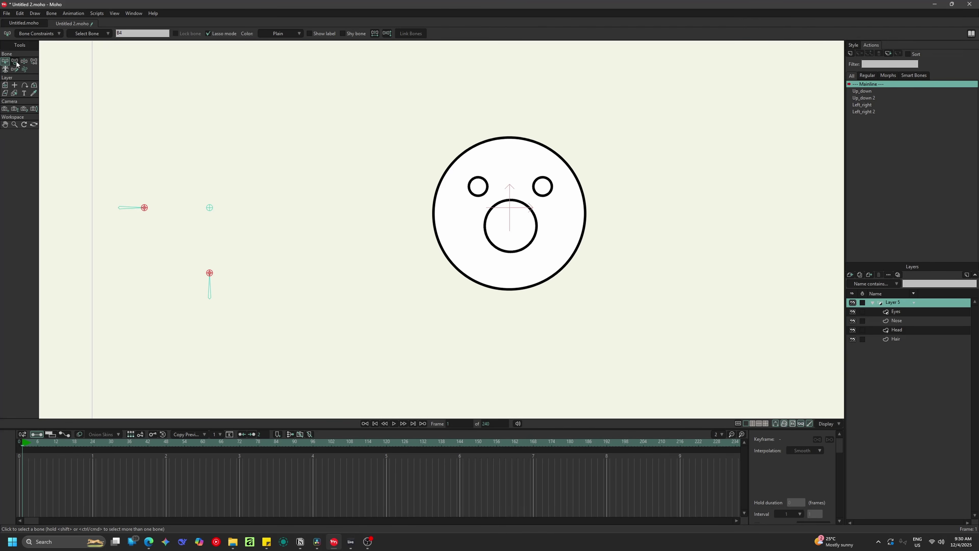
{"action": "left_click", "coordinate": [209, 208]}
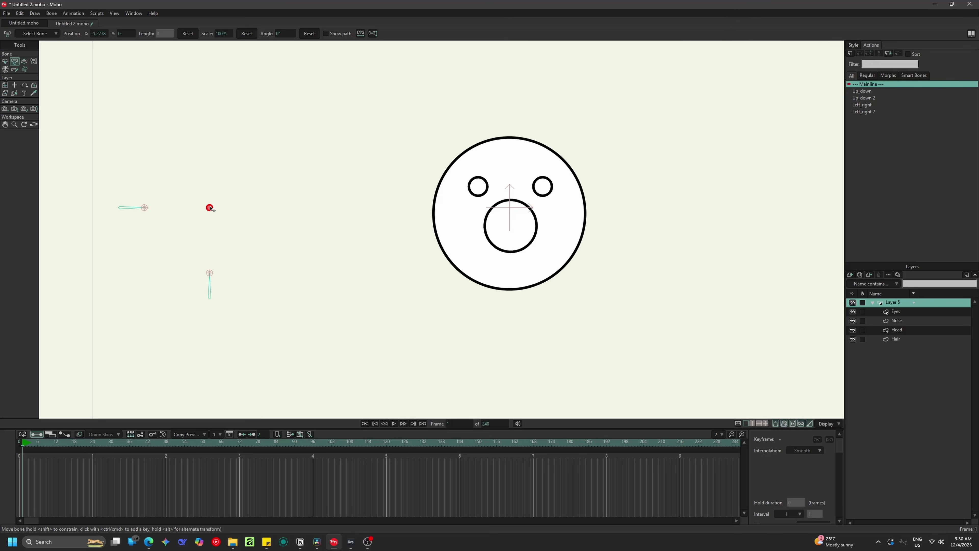
{"action": "mouse_move", "coordinate": [209, 207]}
{"action": "left_mouse_down"}
{"action": "mouse_move", "coordinate": [197, 192]}
{"action": "mouse_move", "coordinate": [215, 183]}
{"action": "mouse_move", "coordinate": [229, 214]}
{"action": "mouse_move", "coordinate": [194, 212]}
{"action": "mouse_move", "coordinate": [212, 186]}
{"action": "mouse_move", "coordinate": [199, 222]}
{"action": "mouse_move", "coordinate": [223, 212]}
{"action": "mouse_move", "coordinate": [201, 217]}
{"action": "mouse_move", "coordinate": [222, 215]}
{"action": "mouse_move", "coordinate": [214, 196]}
{"action": "mouse_move", "coordinate": [195, 204]}
{"action": "mouse_move", "coordinate": [203, 220]}
{"action": "left_mouse_up"}
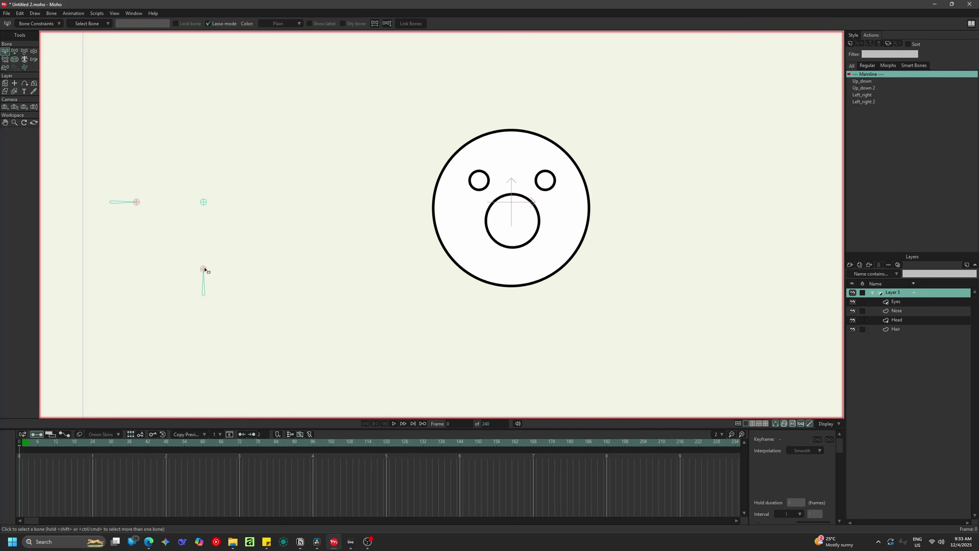
- In the B4 bone's constraints, set the vertical value of its B1 position control to 0
{"action": "left_click", "coordinate": [205, 269]}
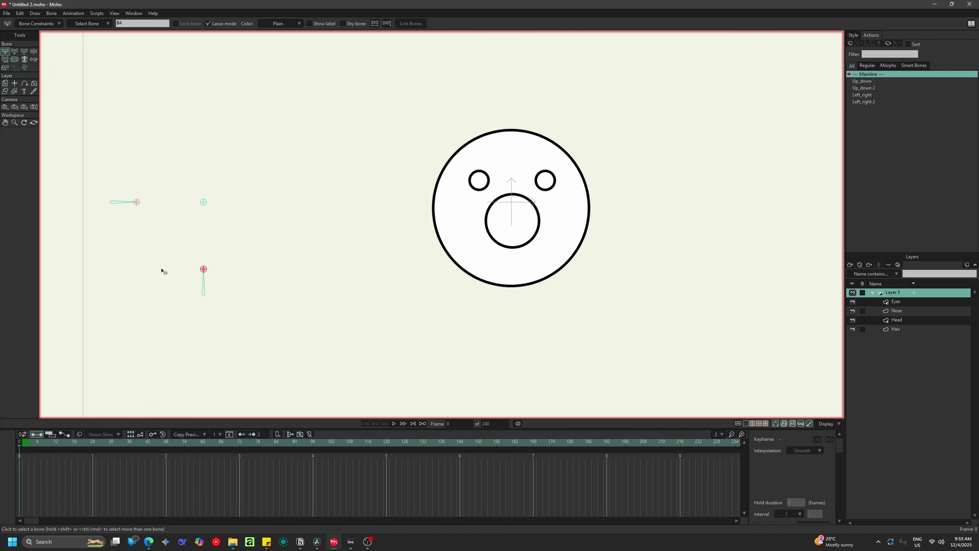
{"action": "left_click", "coordinate": [60, 24]}
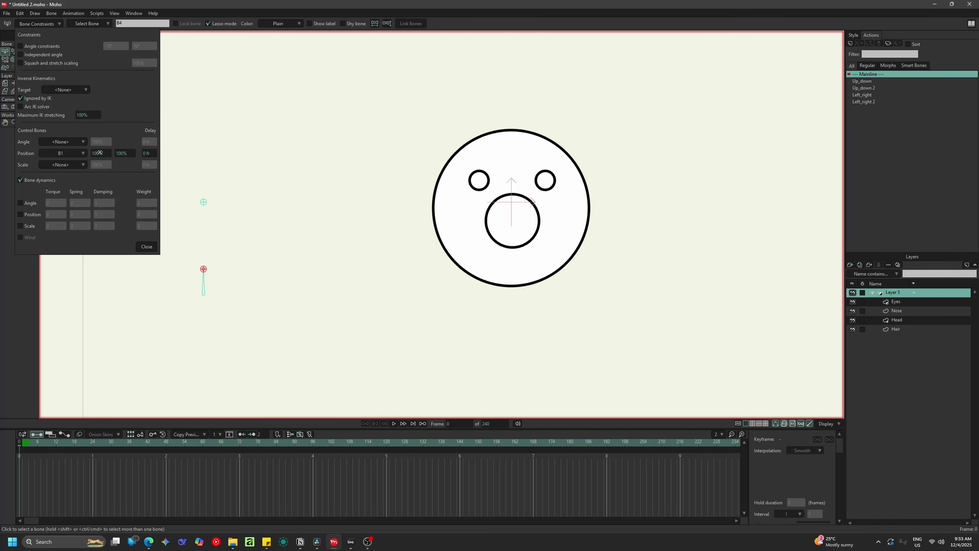
{"action": "left_click", "coordinate": [118, 153]}
{"action": "type", "text": "0"}
{"action": "left_click", "coordinate": [145, 245]}
- In the B5 bone's constraints, set the horizontal value of its B1 position control to 0
{"action": "left_click", "coordinate": [138, 203]}
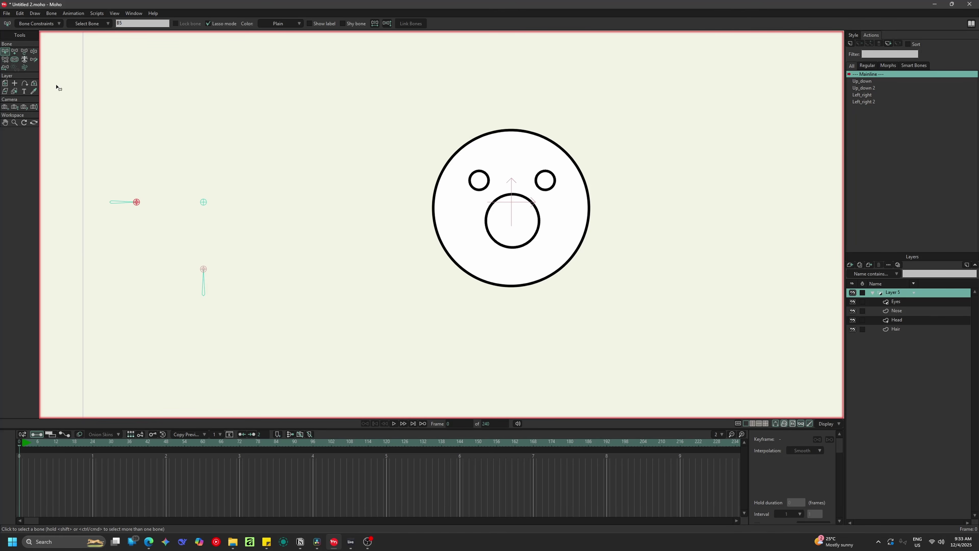
{"action": "left_click", "coordinate": [53, 24]}
{"action": "left_click", "coordinate": [105, 153]}
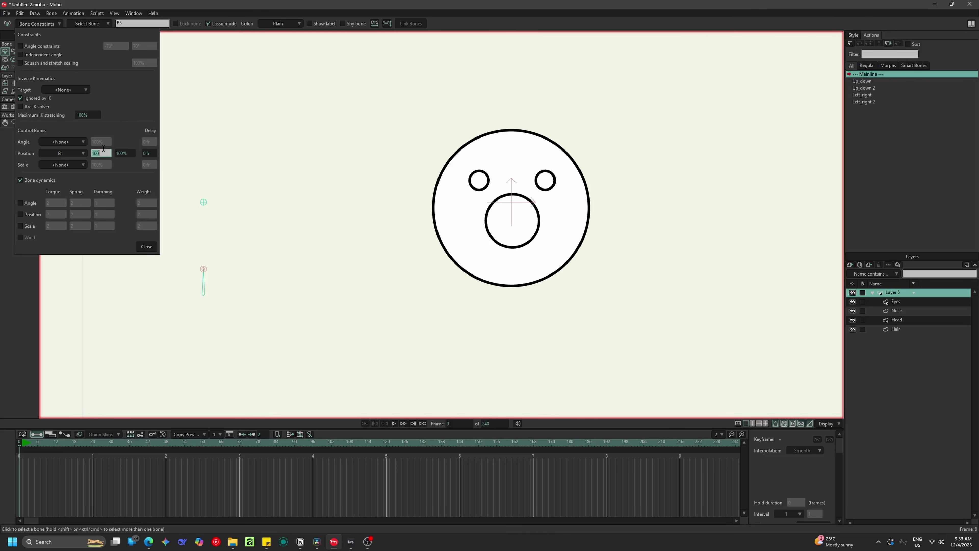
{"action": "type", "text": "0"}
{"action": "left_click", "coordinate": [146, 249]}
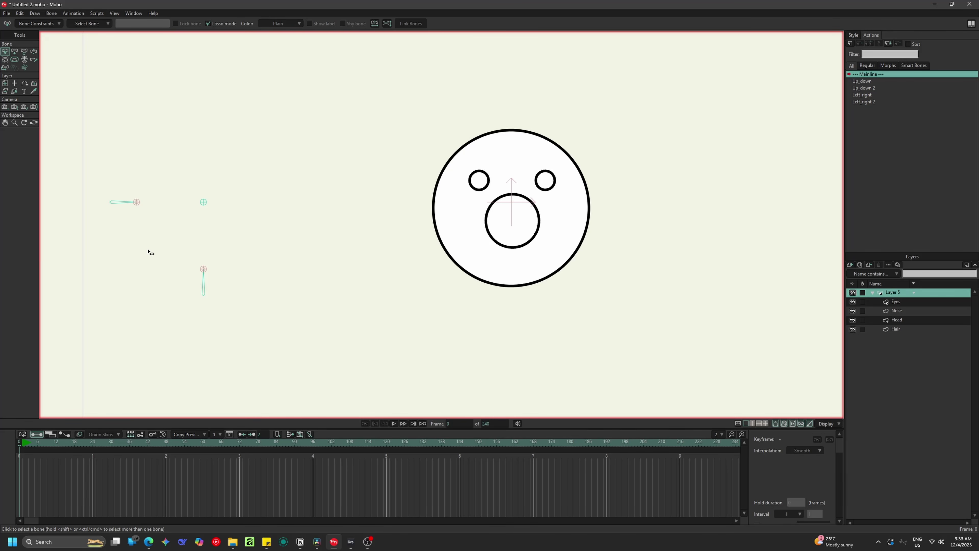
- At frame 1, move the B1 bone diagonally down and left to test the head turning with each target on one axis
{"action": "left_click", "coordinate": [22, 444]}
{"action": "left_click", "coordinate": [203, 202]}
{"action": "left_click_drag", "start_coordinate": [204, 203], "coordinate": [185, 213]}
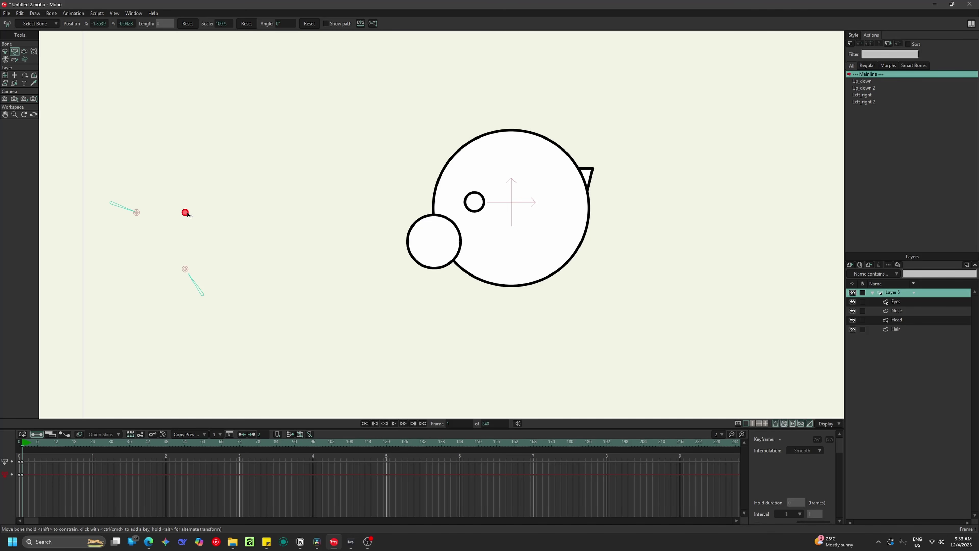
{"action": "mouse_move", "coordinate": [185, 214]}
{"action": "left_mouse_down"}
{"action": "mouse_move", "coordinate": [157, 212]}
{"action": "mouse_move", "coordinate": [236, 213]}
{"action": "mouse_move", "coordinate": [188, 213]}
{"action": "left_mouse_up"}
- Add a vector layer above Eyes and draw a circle centred on the B1 control bone
{"action": "left_click", "coordinate": [852, 266]}
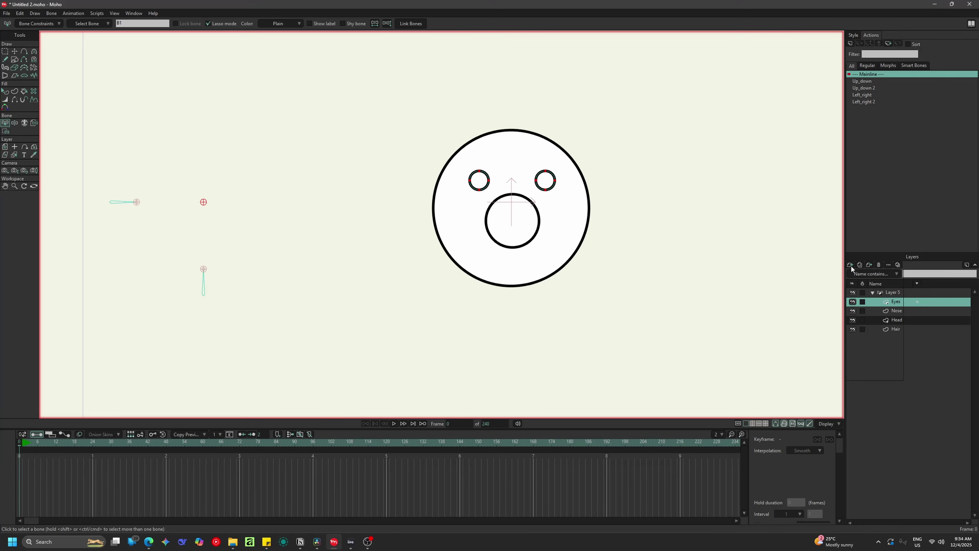
{"action": "left_click", "coordinate": [867, 276]}
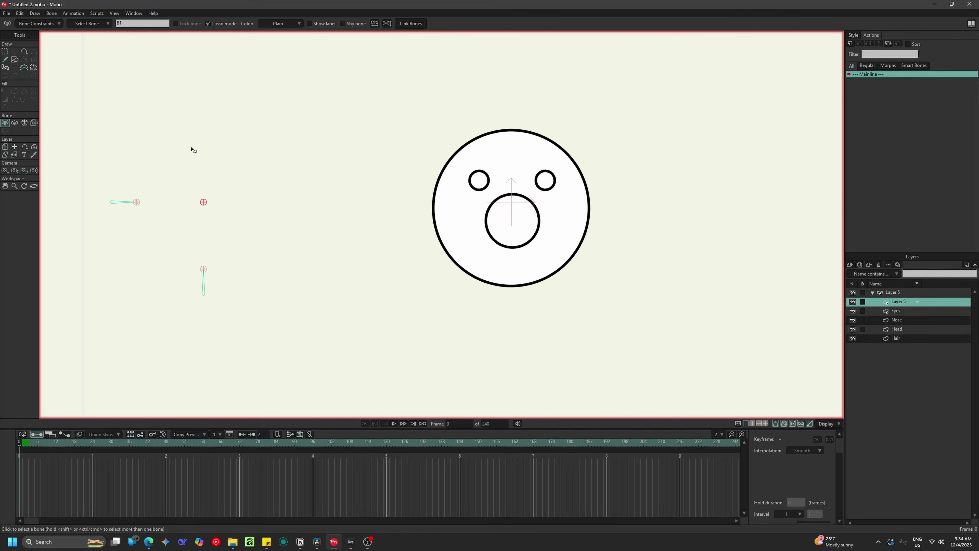
{"action": "left_click", "coordinate": [15, 59]}
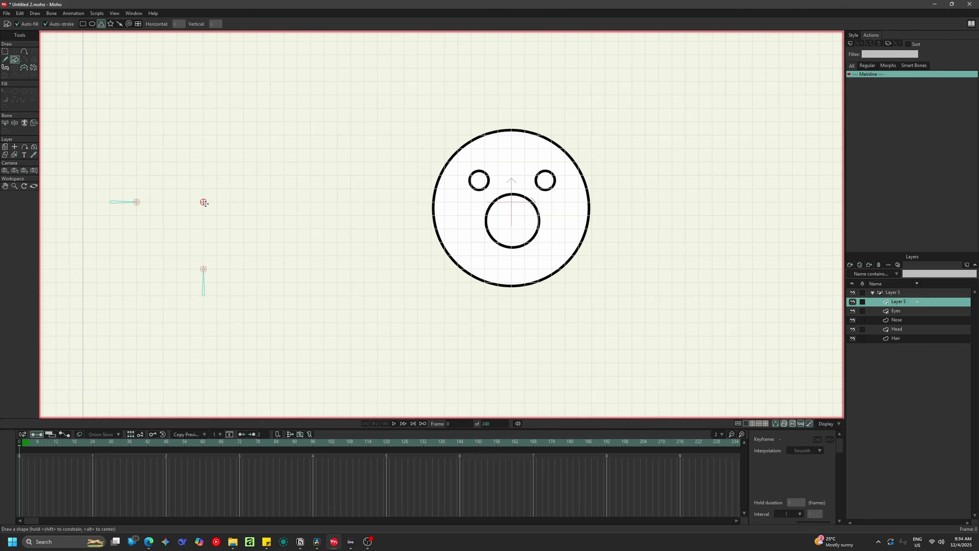
{"action": "left_click_drag", "start_coordinate": [203, 201], "coordinate": [233, 231]}
{"action": "key", "text": "ctrl+z"}
{"action": "left_click", "coordinate": [91, 24]}
{"action": "left_click_drag", "start_coordinate": [204, 202], "coordinate": [229, 231]}
{"action": "left_click_drag", "start_coordinate": [231, 233], "coordinate": [238, 241]}
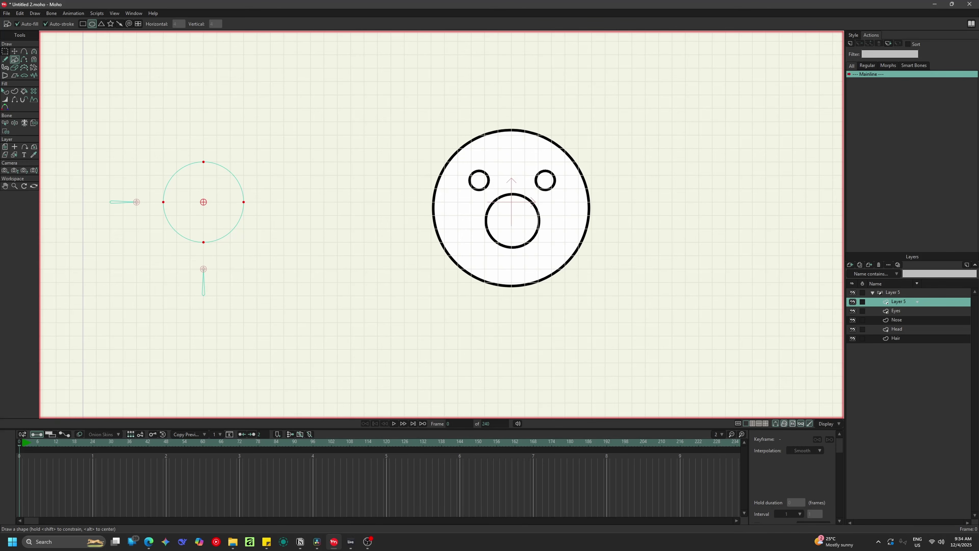
- Set the new circle layer's masking to "Don't mask this layer" so the circle shows around the B1 bone
{"action": "left_click", "coordinate": [6, 92]}
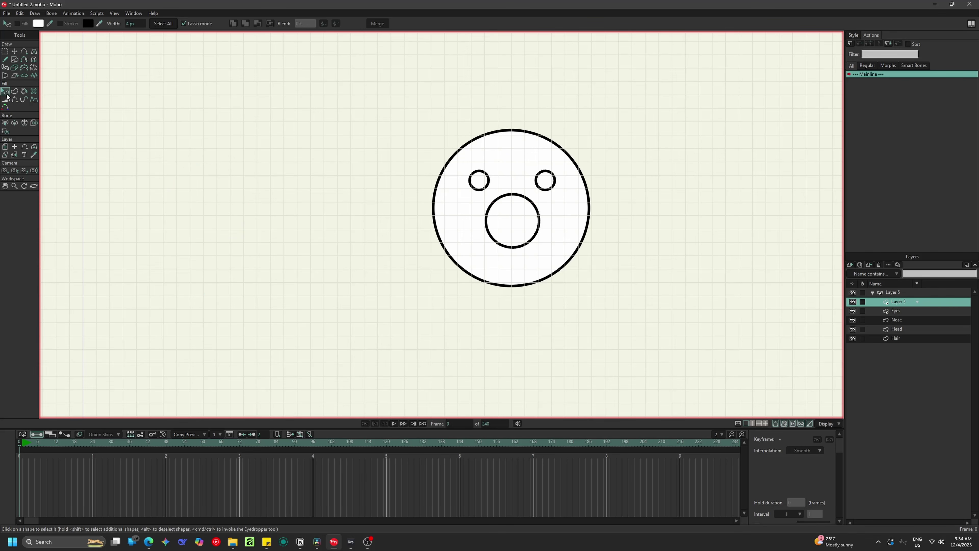
{"action": "double_click", "coordinate": [899, 298]}
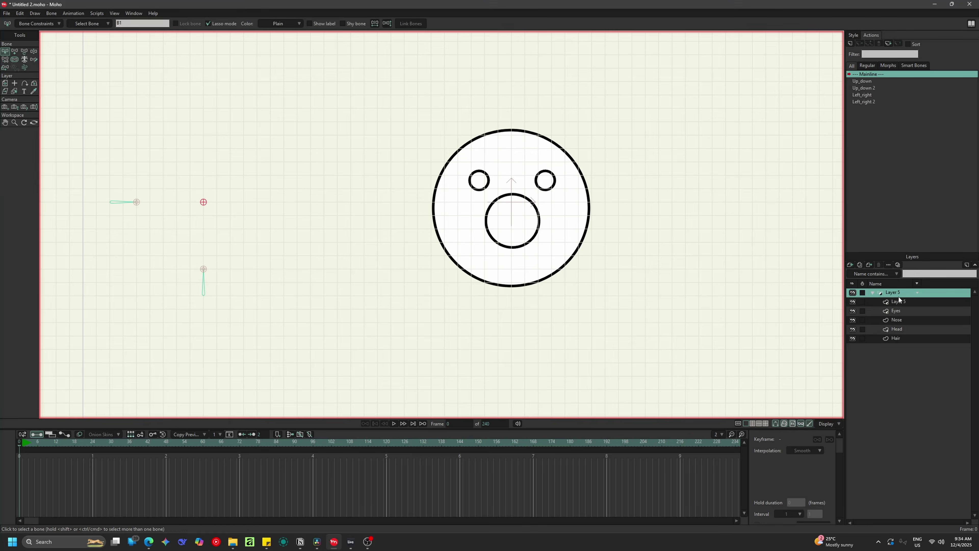
{"action": "left_click", "coordinate": [733, 65]}
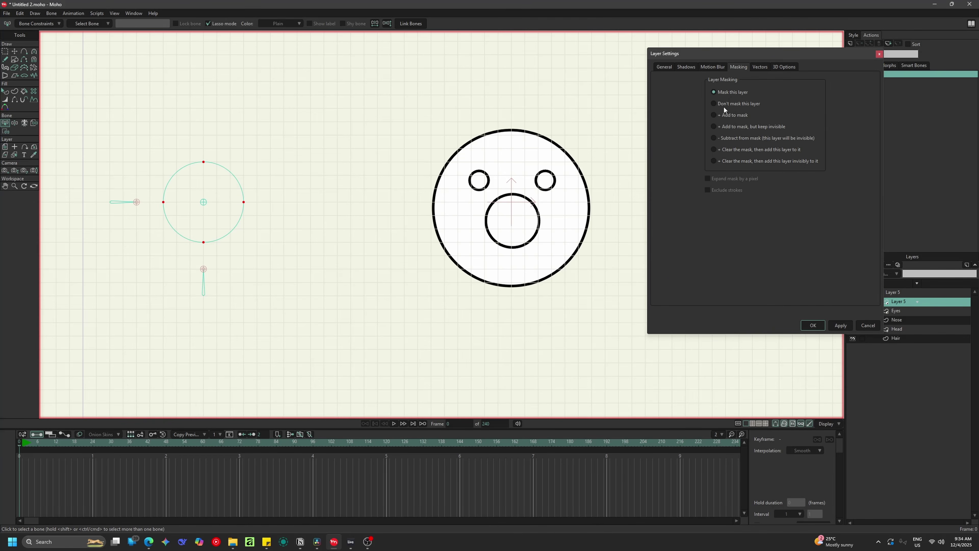
{"action": "left_click", "coordinate": [735, 105]}
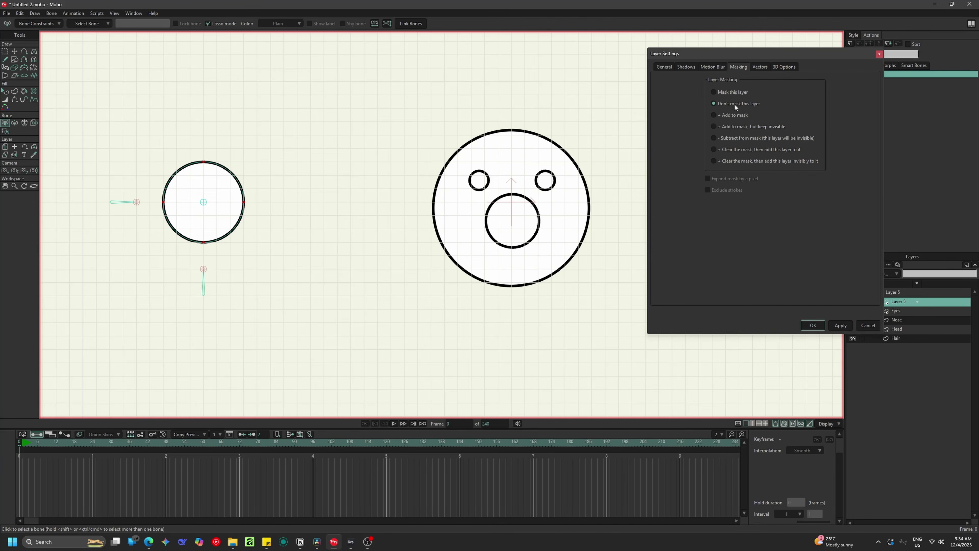
{"action": "left_click", "coordinate": [813, 325]}
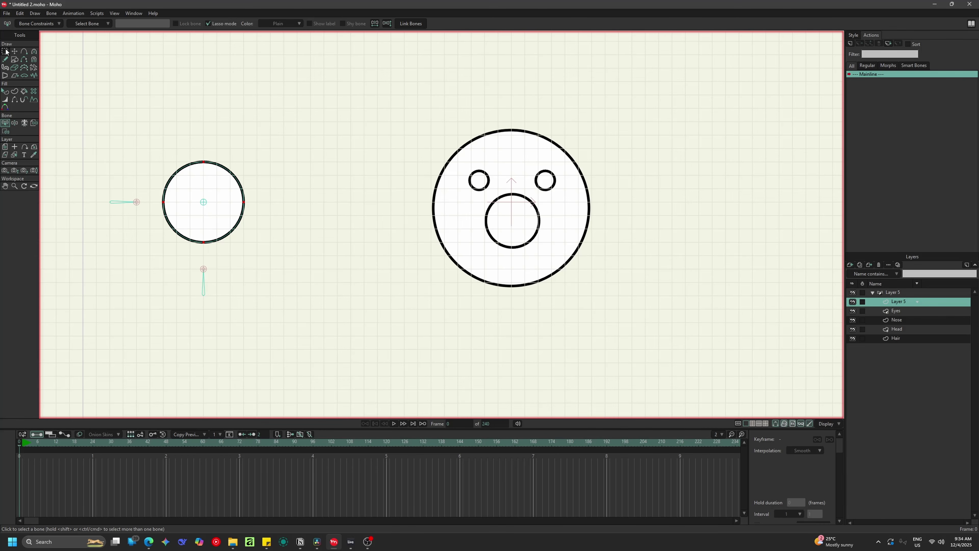
- At frame 1, move the B1 bone left to test its reach within the circle, and delete the test keyframes
{"action": "left_click", "coordinate": [883, 293]}
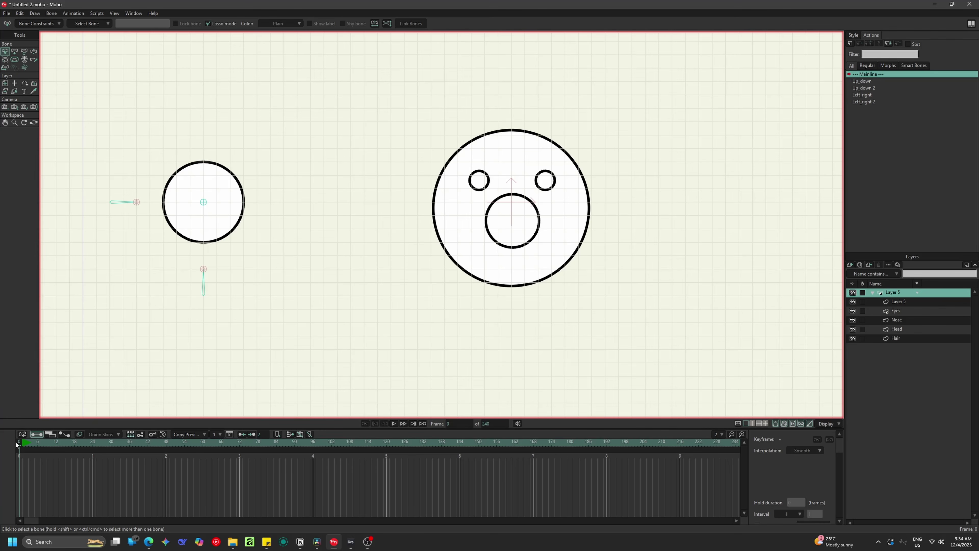
{"action": "left_click", "coordinate": [24, 441]}
{"action": "key", "text": "ctrl+g"}
{"action": "key", "text": "t"}
{"action": "left_click_drag", "start_coordinate": [201, 204], "coordinate": [156, 202]}
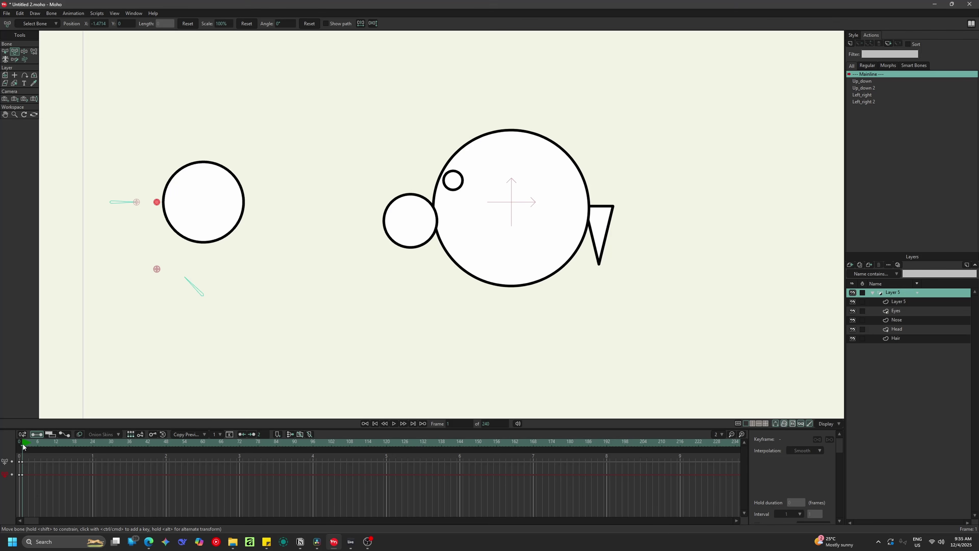
{"action": "left_click_drag", "start_coordinate": [22, 483], "coordinate": [21, 481]}
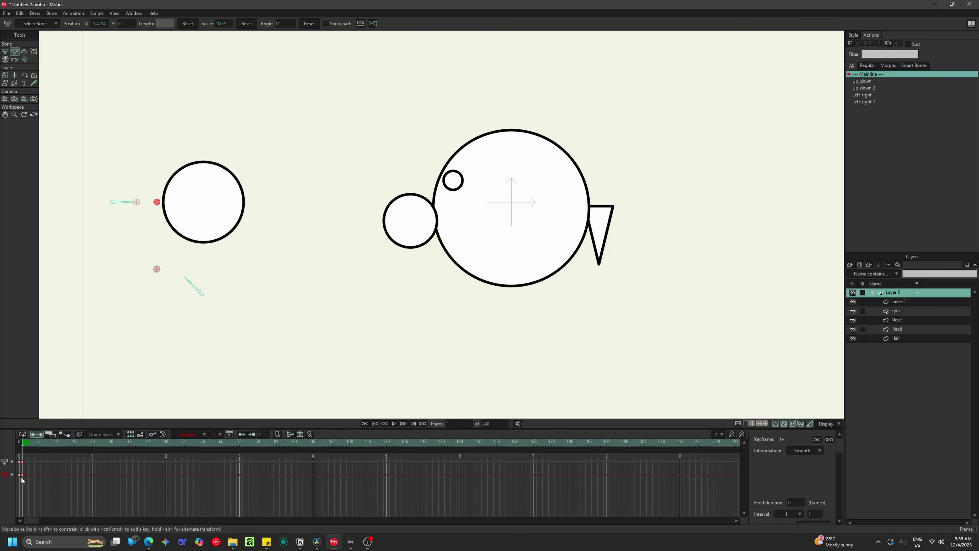
{"action": "key", "text": "Delete"}
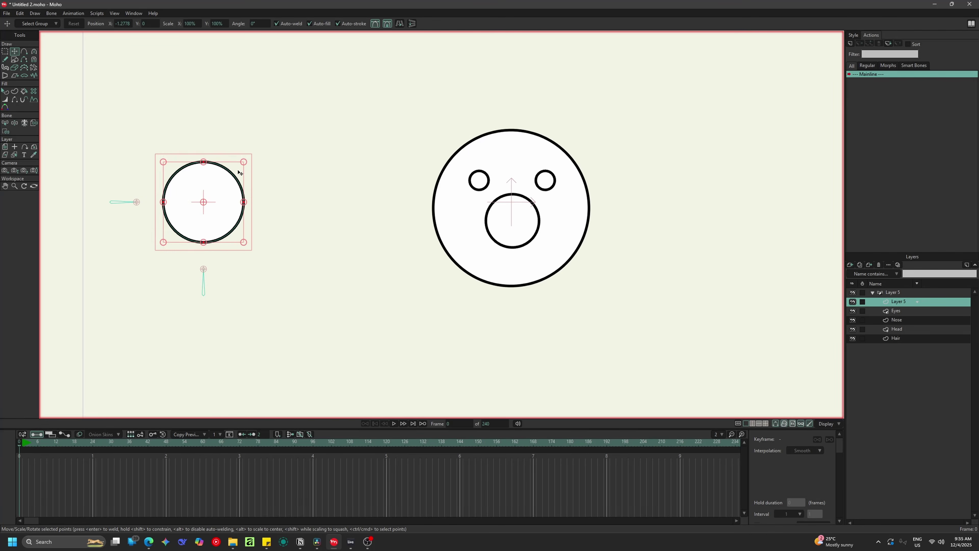
- Scale the circle down around its centre to match how far the B1 bone has to travel for the full head turn
{"action": "left_click_drag", "start_coordinate": [238, 172], "coordinate": [239, 166]}
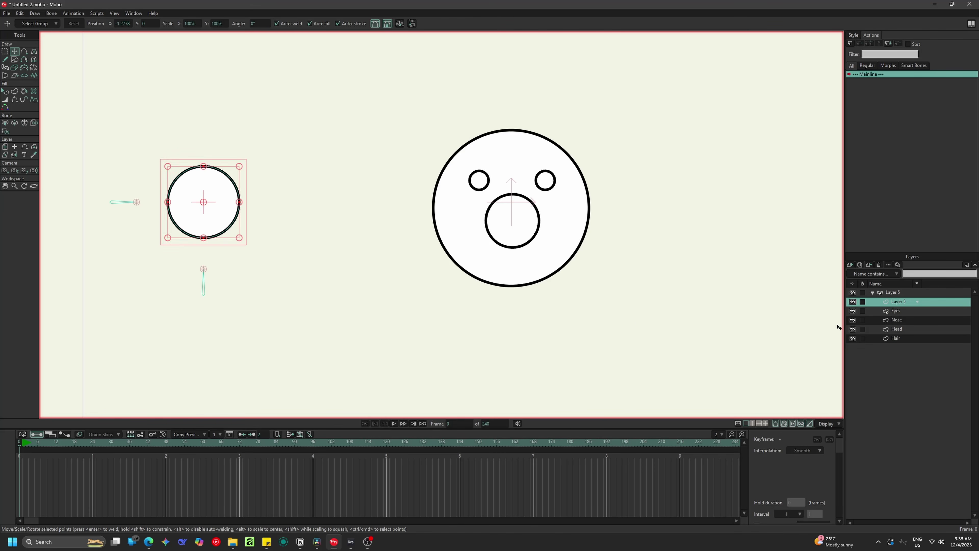
{"action": "left_click", "coordinate": [894, 293]}
{"action": "left_click", "coordinate": [24, 443]}
{"action": "key", "text": "t"}
{"action": "left_click_drag", "start_coordinate": [205, 204], "coordinate": [170, 204]}
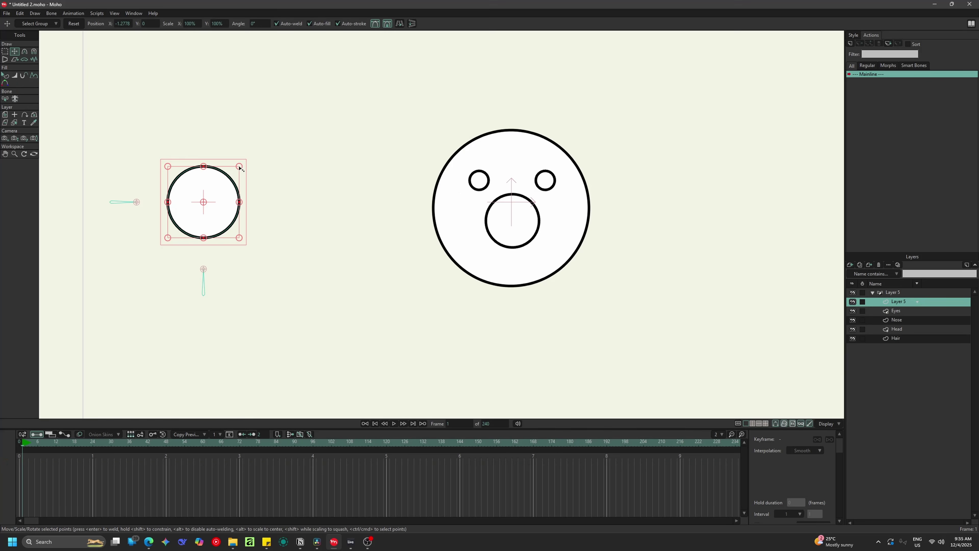
{"action": "left_click_drag", "start_coordinate": [240, 167], "coordinate": [237, 170]}
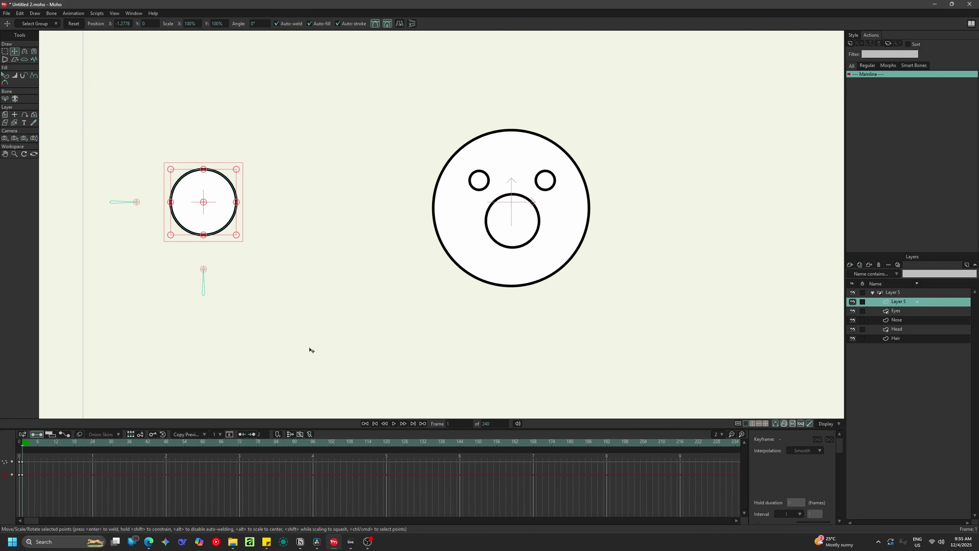
- Check the B1 bone against the resized circle at frames 0 and 1
{"action": "left_click", "coordinate": [896, 292]}
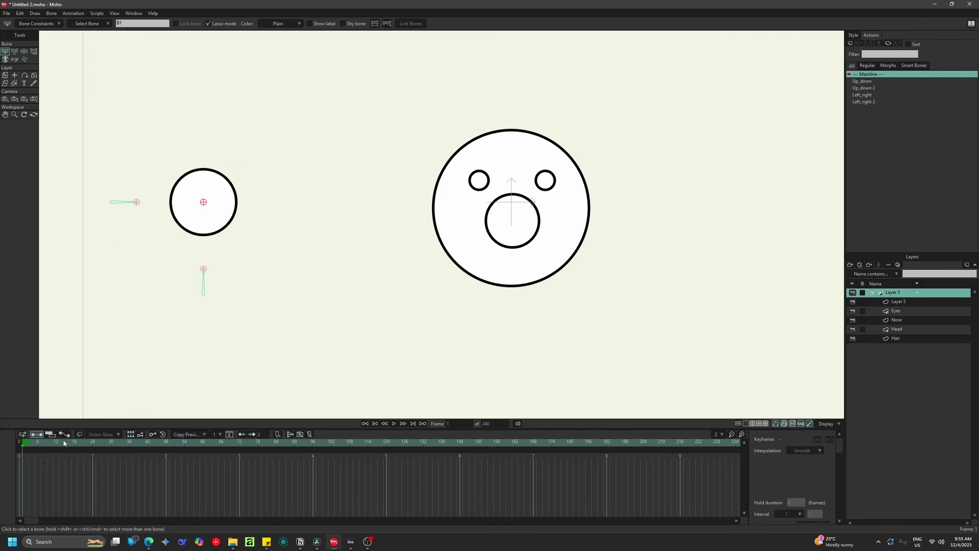
{"action": "left_click", "coordinate": [22, 444]}
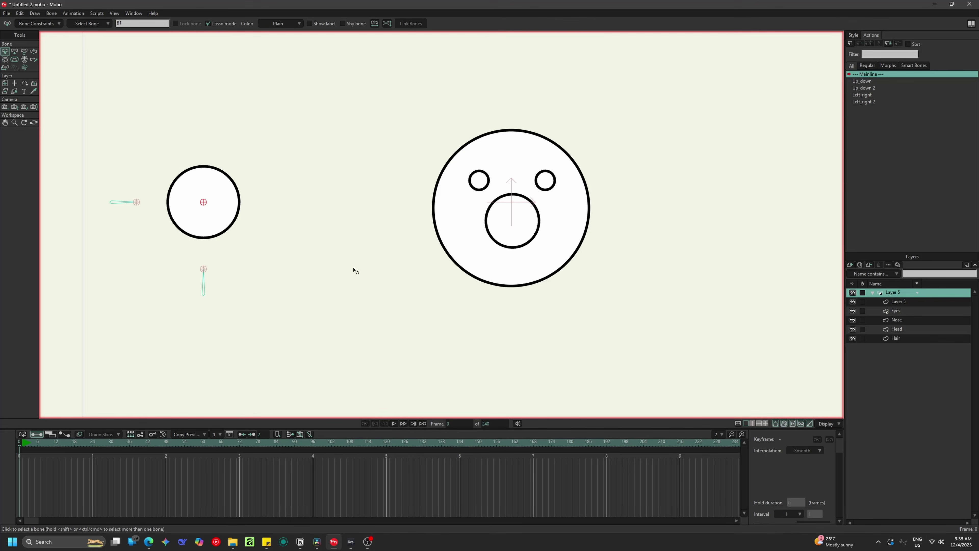
{"action": "key", "text": "t"}
{"action": "mouse_move", "coordinate": [204, 202]}
{"action": "left_mouse_down"}
{"action": "mouse_move", "coordinate": [174, 198]}
{"action": "mouse_move", "coordinate": [214, 204]}
{"action": "mouse_move", "coordinate": [204, 202]}
{"action": "left_mouse_up"}
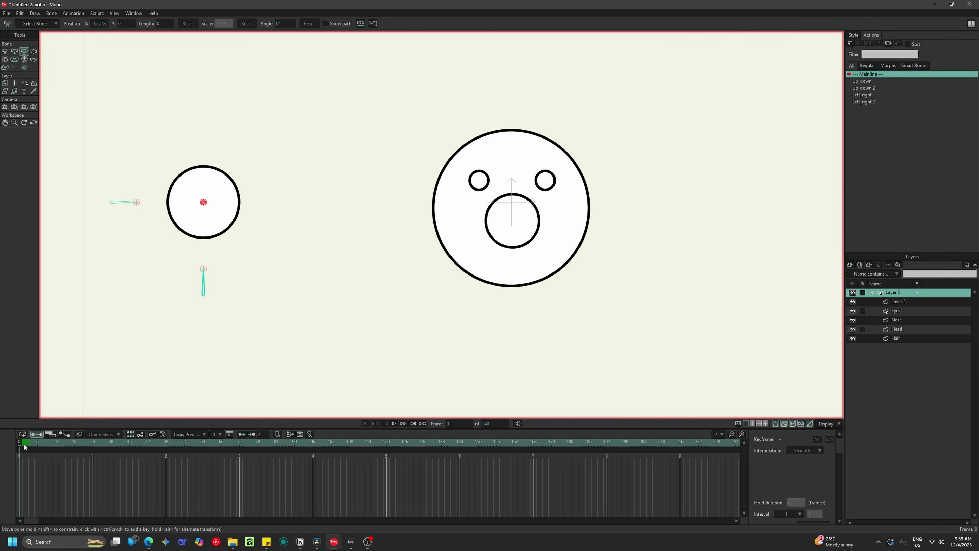
{"action": "left_click", "coordinate": [24, 443]}
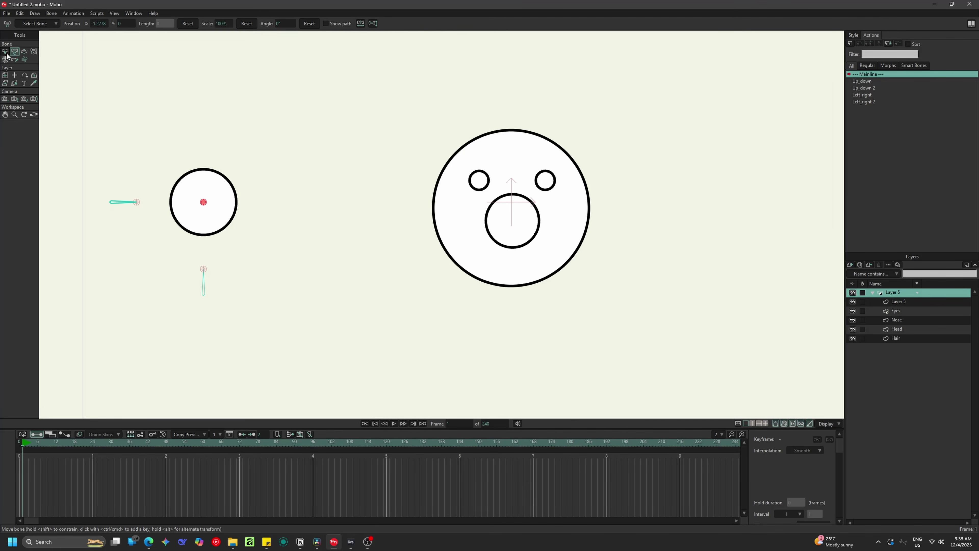
- At frame 0, select the Left_right and Up_down bones together and mark them as shy bones
{"action": "left_click", "coordinate": [6, 53]}
{"action": "left_click", "coordinate": [20, 443]}
{"action": "mouse_move", "coordinate": [139, 183]}
{"action": "left_mouse_down"}
{"action": "mouse_move", "coordinate": [107, 179]}
{"action": "mouse_move", "coordinate": [239, 270]}
{"action": "mouse_move", "coordinate": [147, 210]}
{"action": "left_mouse_up"}
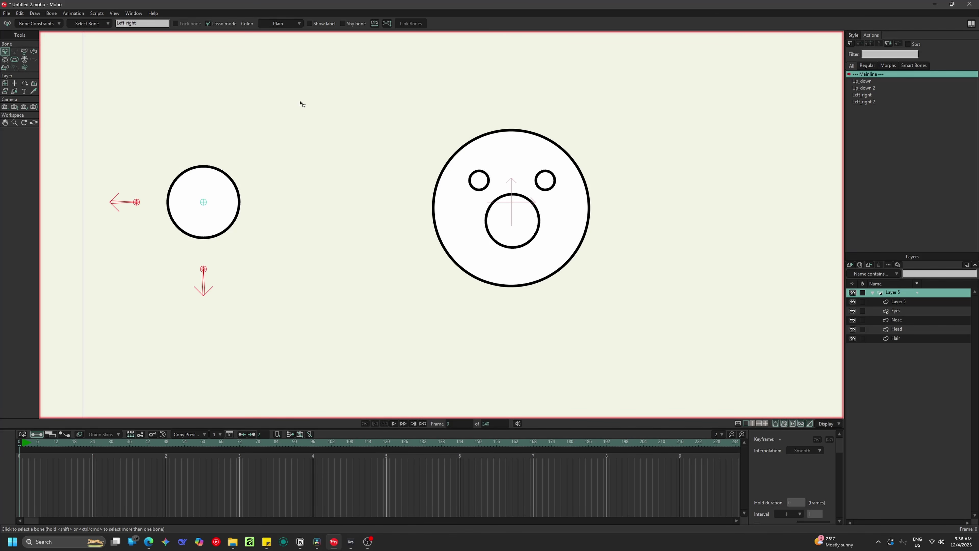
{"action": "left_click", "coordinate": [343, 24]}
- Test moving the B1 bone at frame 1 with the shy bones hidden, show them again and remove the test keyframes
{"action": "left_click", "coordinate": [24, 442]}
{"action": "key", "text": "t"}
{"action": "mouse_move", "coordinate": [204, 201]}
{"action": "left_mouse_down"}
{"action": "mouse_move", "coordinate": [175, 201]}
{"action": "mouse_move", "coordinate": [225, 184]}
{"action": "mouse_move", "coordinate": [197, 226]}
{"action": "mouse_move", "coordinate": [210, 212]}
{"action": "mouse_move", "coordinate": [219, 221]}
{"action": "mouse_move", "coordinate": [144, 196]}
{"action": "mouse_move", "coordinate": [212, 199]}
{"action": "mouse_move", "coordinate": [209, 186]}
{"action": "mouse_move", "coordinate": [520, 68]}
{"action": "mouse_move", "coordinate": [437, 70]}
{"action": "mouse_move", "coordinate": [302, 157]}
{"action": "mouse_move", "coordinate": [335, 148]}
{"action": "mouse_move", "coordinate": [225, 170]}
{"action": "mouse_move", "coordinate": [208, 223]}
{"action": "mouse_move", "coordinate": [198, 221]}
{"action": "mouse_move", "coordinate": [204, 232]}
{"action": "mouse_move", "coordinate": [220, 200]}
{"action": "mouse_move", "coordinate": [197, 191]}
{"action": "mouse_move", "coordinate": [204, 202]}
{"action": "left_mouse_up"}
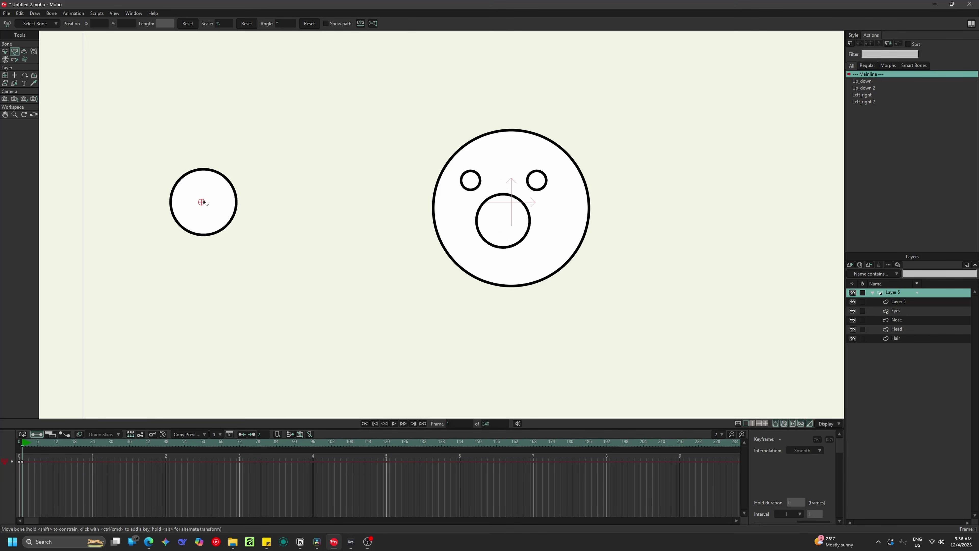
{"action": "left_click", "coordinate": [51, 13]}
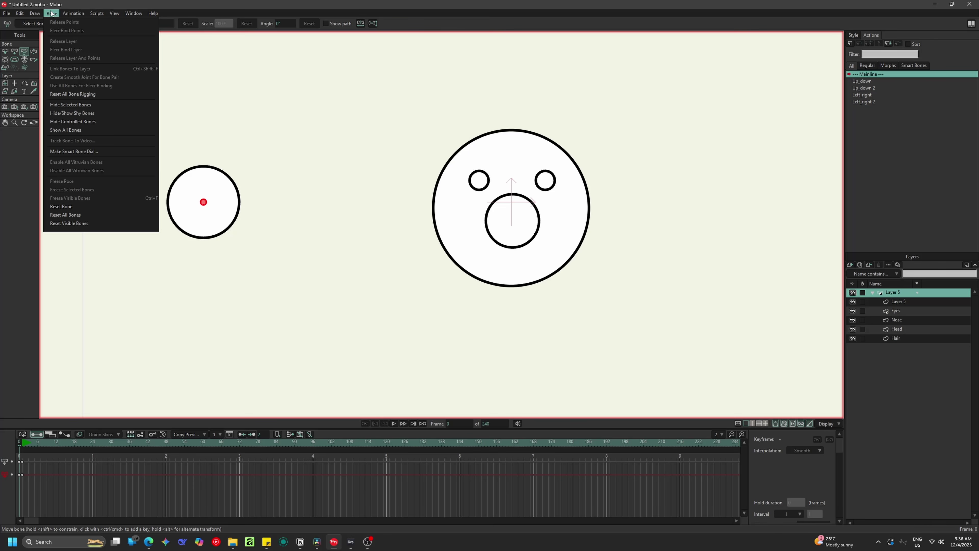
{"action": "left_click", "coordinate": [75, 112]}
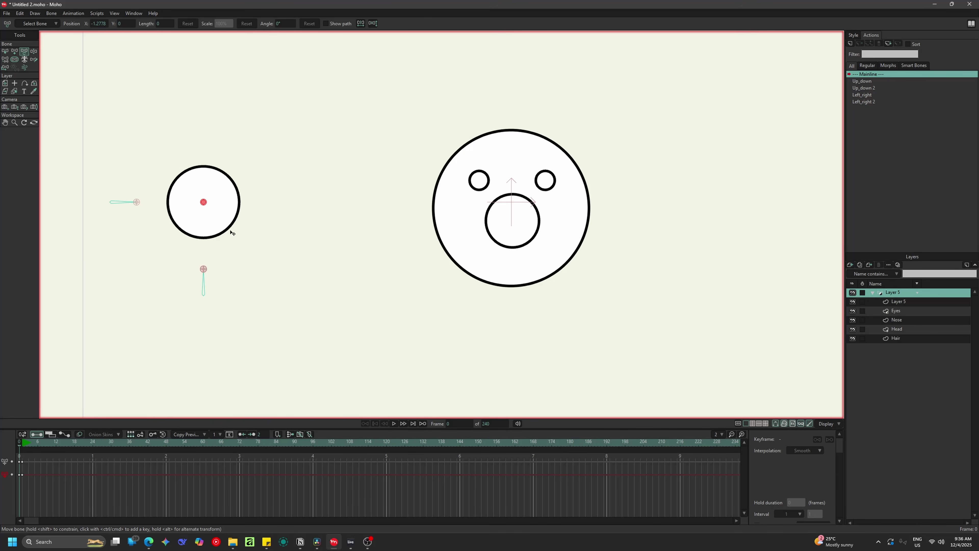
{"action": "left_click_drag", "start_coordinate": [22, 474], "coordinate": [22, 472]}
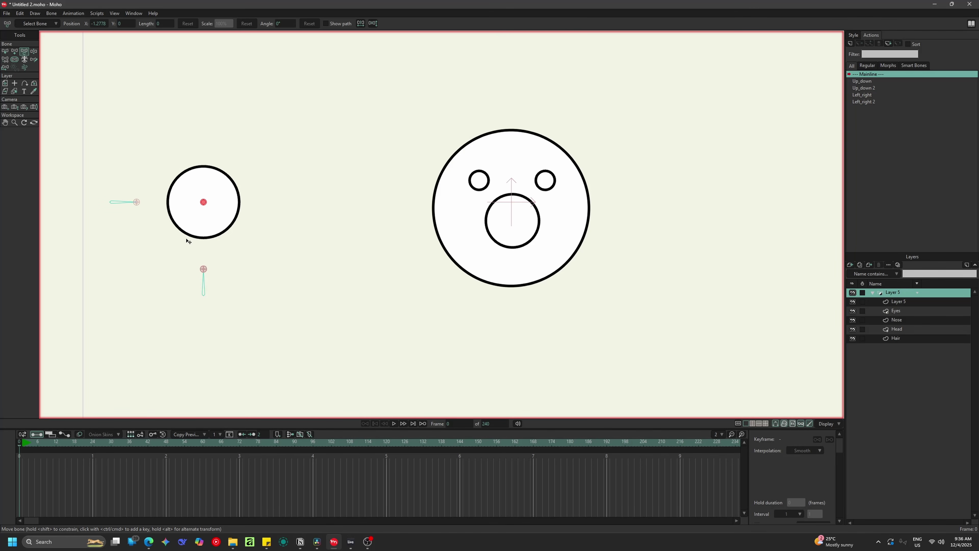
- Select the Left_right bone, open its Left_right action for editing and go to frame 96
{"action": "key", "text": "z"}
{"action": "left_click", "coordinate": [218, 224]}
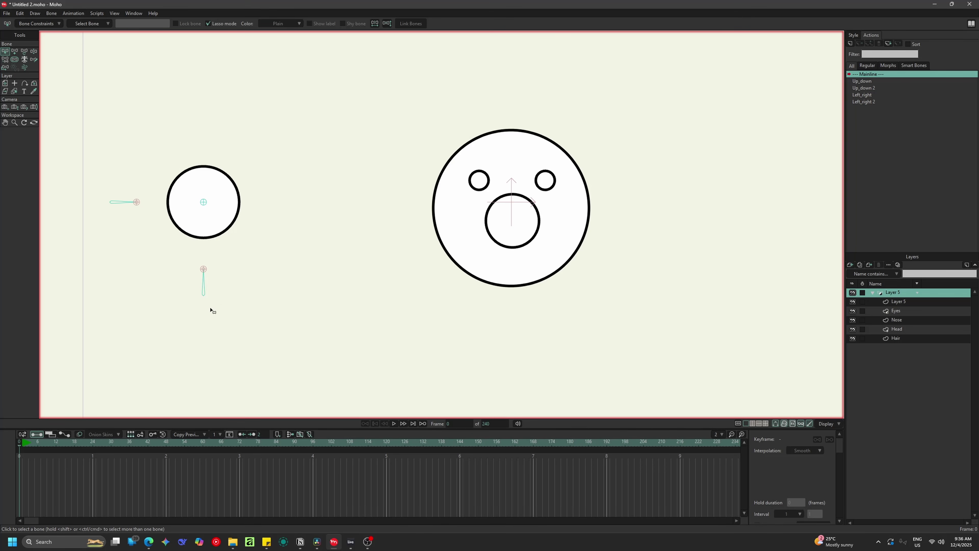
{"action": "left_click", "coordinate": [203, 285]}
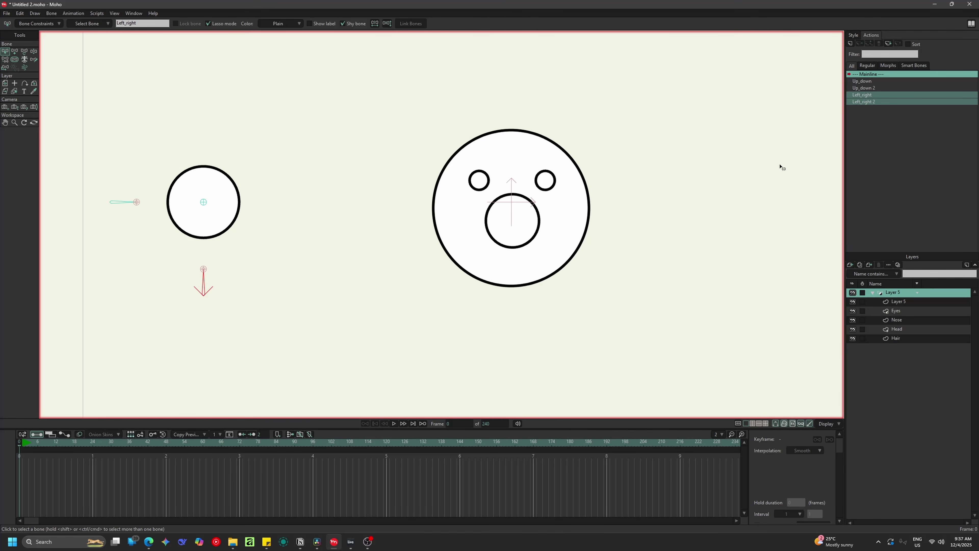
{"action": "double_click", "coordinate": [865, 96]}
{"action": "left_click_drag", "start_coordinate": [46, 447], "coordinate": [166, 447]}
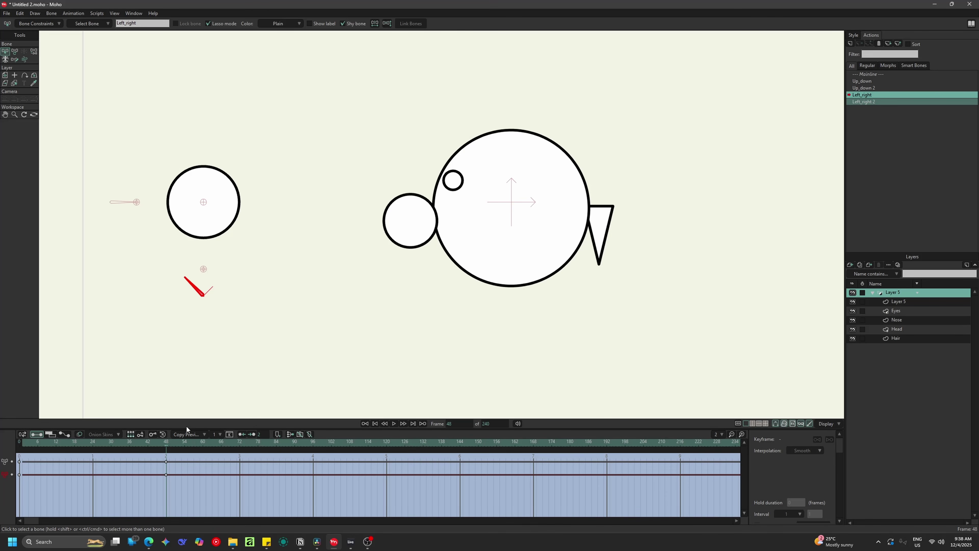
{"action": "left_click", "coordinate": [313, 447]}
{"action": "left_click", "coordinate": [14, 51]}
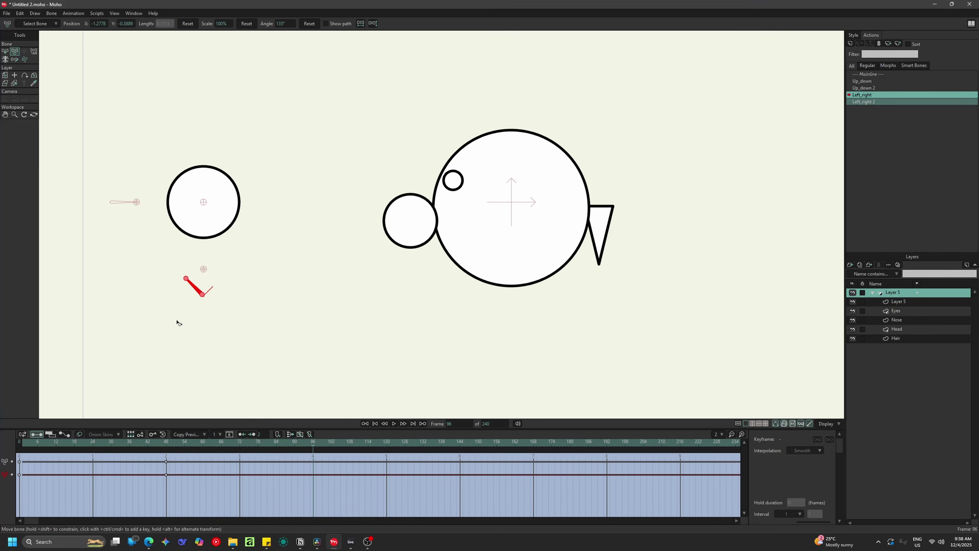
- Widen the Left_right bone's angle constraints to -90° and 90°
{"action": "left_click", "coordinate": [5, 51]}
{"action": "left_click", "coordinate": [38, 23]}
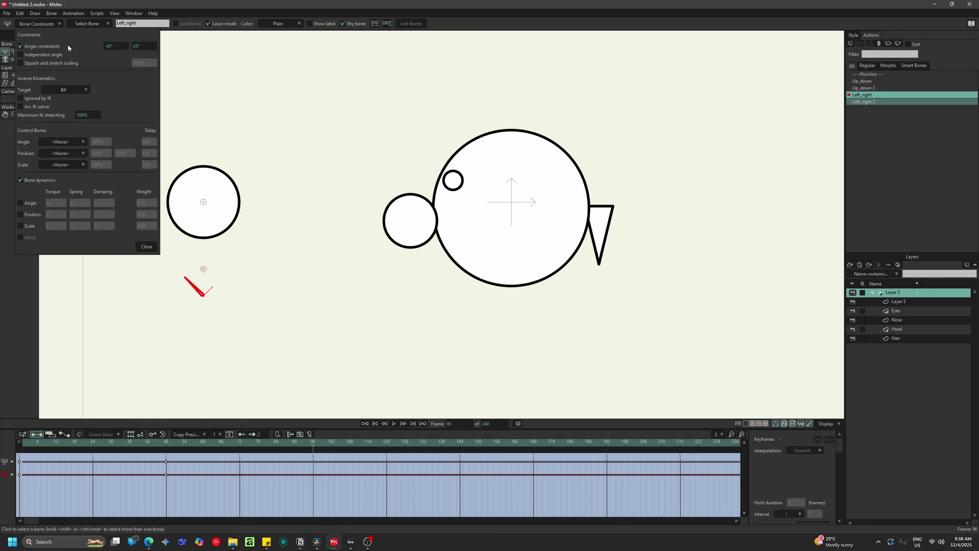
{"action": "left_click", "coordinate": [120, 45]}
{"action": "key", "text": "Tab"}
{"action": "type", "text": "90"}
{"action": "left_click", "coordinate": [147, 246]}
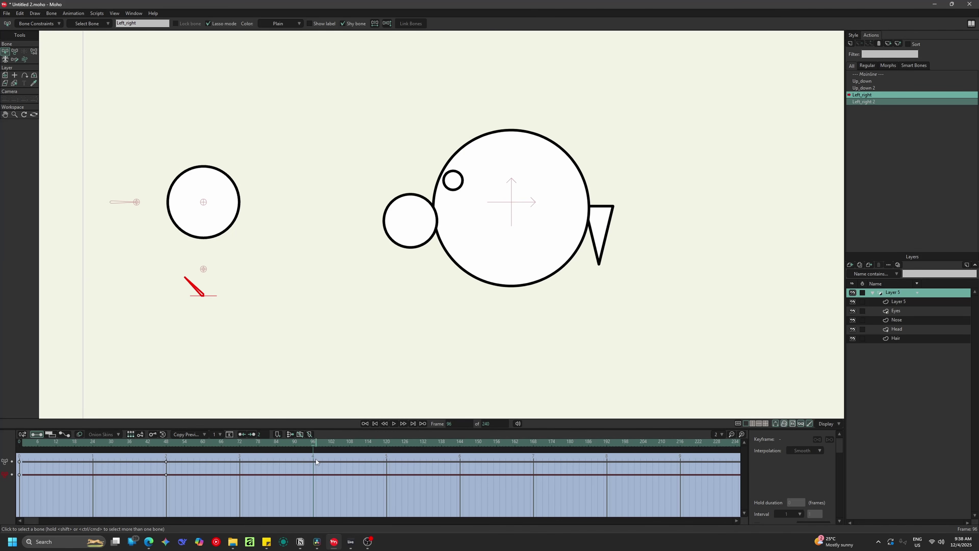
- In the Left_right action, rotate the Left_right bone to 180° and place its keyframe at frame 96
{"action": "left_click", "coordinate": [309, 446]}
{"action": "left_click", "coordinate": [15, 51]}
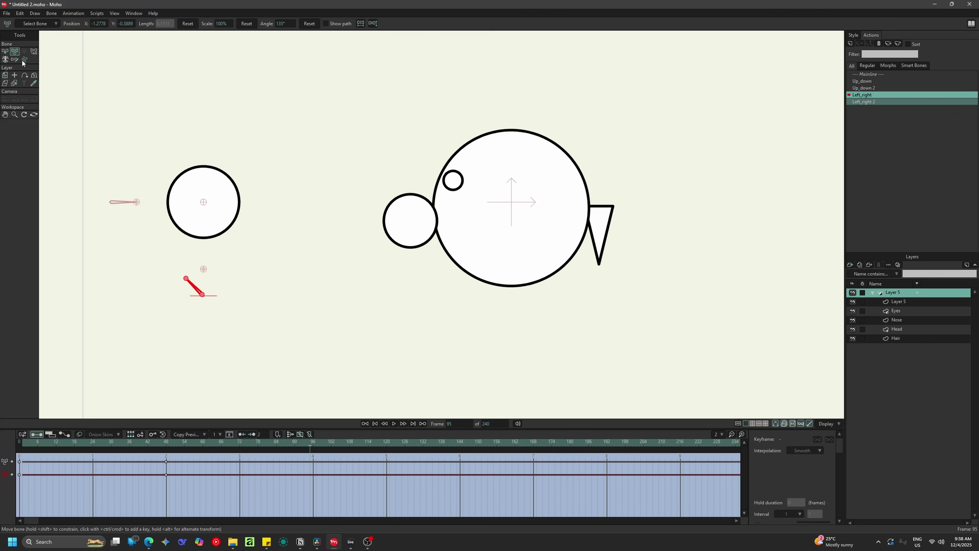
{"action": "left_click_drag", "start_coordinate": [189, 286], "coordinate": [181, 311]}
{"action": "left_click", "coordinate": [311, 461]}
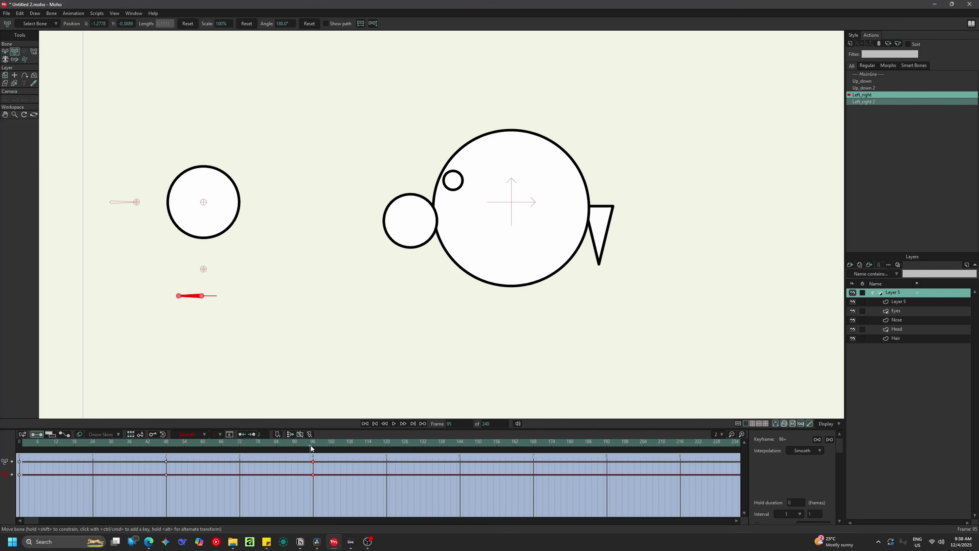
{"action": "left_click", "coordinate": [167, 444]}
{"action": "left_click_drag", "start_coordinate": [167, 444], "coordinate": [313, 445]}
- At frame 96, move the nose to the centre of the head and the eyes completely past the head's left edge
{"action": "left_click", "coordinate": [902, 322]}
{"action": "left_click", "coordinate": [15, 51]}
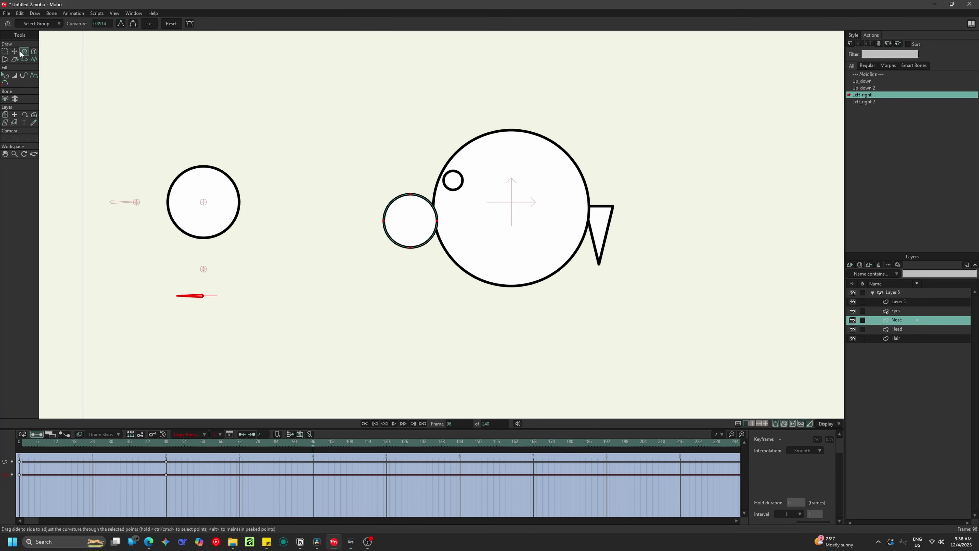
{"action": "left_click_drag", "start_coordinate": [422, 234], "coordinate": [522, 234]}
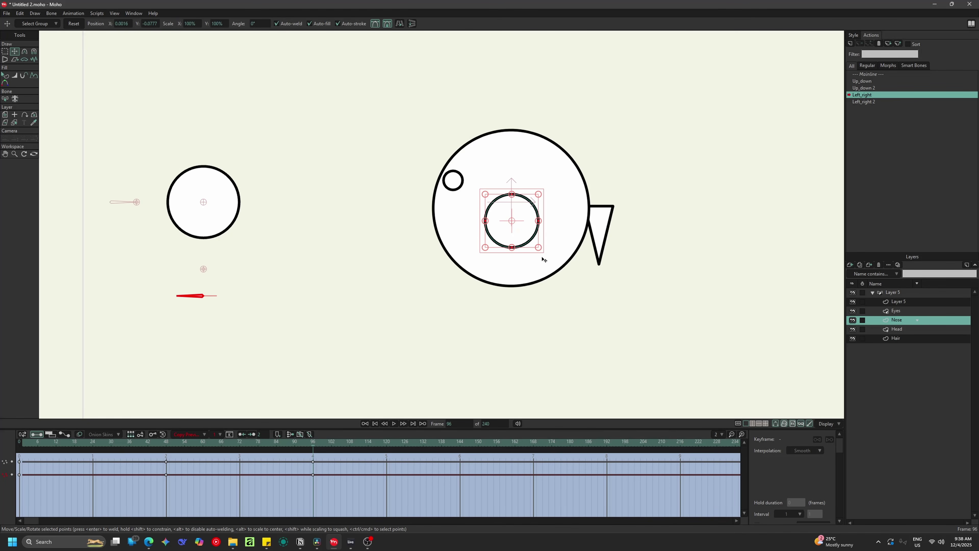
{"action": "left_click", "coordinate": [902, 311]}
{"action": "left_click_drag", "start_coordinate": [445, 191], "coordinate": [404, 192]}
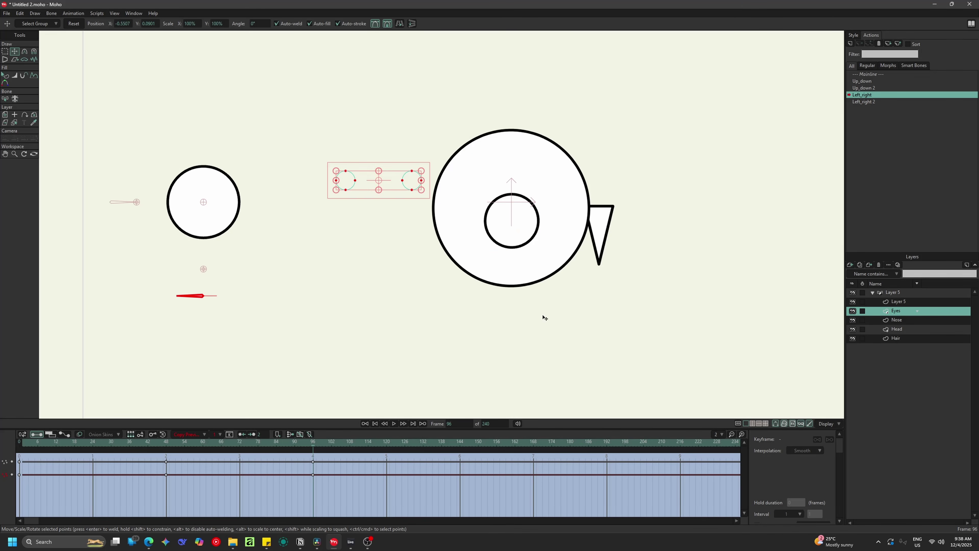
- At frame 96, move the Hair triangle horizontally to the centre of the head
{"action": "left_click", "coordinate": [902, 339]}
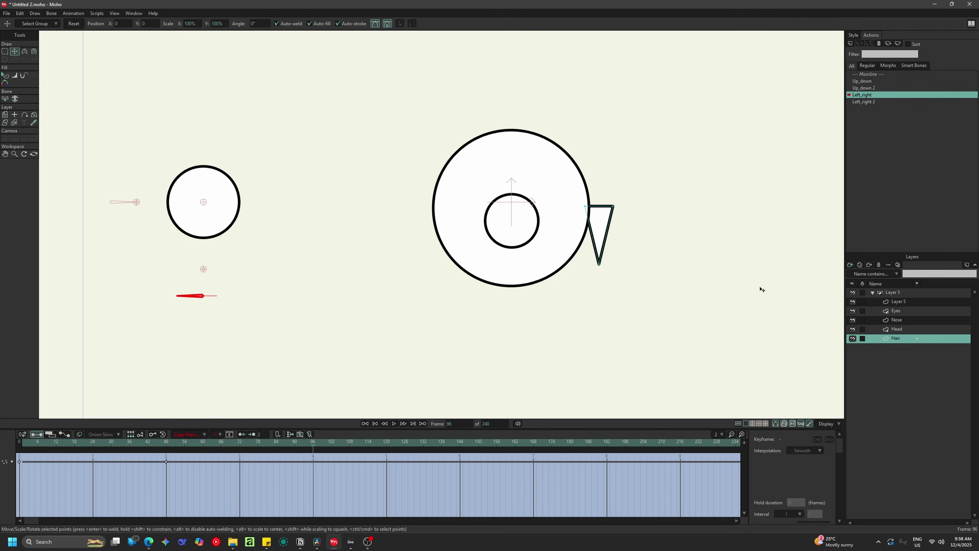
{"action": "left_click", "coordinate": [590, 231]}
{"action": "left_click_drag", "start_coordinate": [607, 230], "coordinate": [519, 227]}
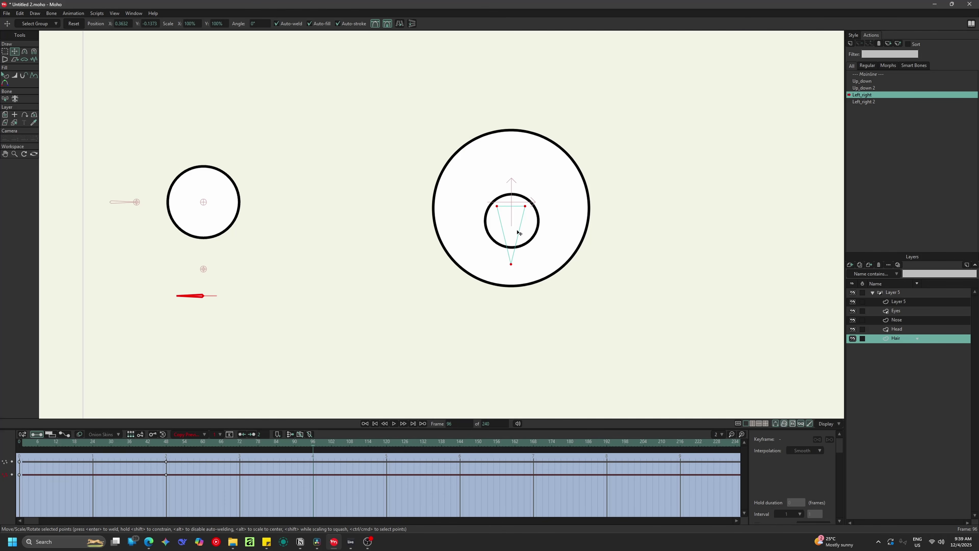
{"action": "left_click_drag", "start_coordinate": [517, 232], "coordinate": [518, 232]}
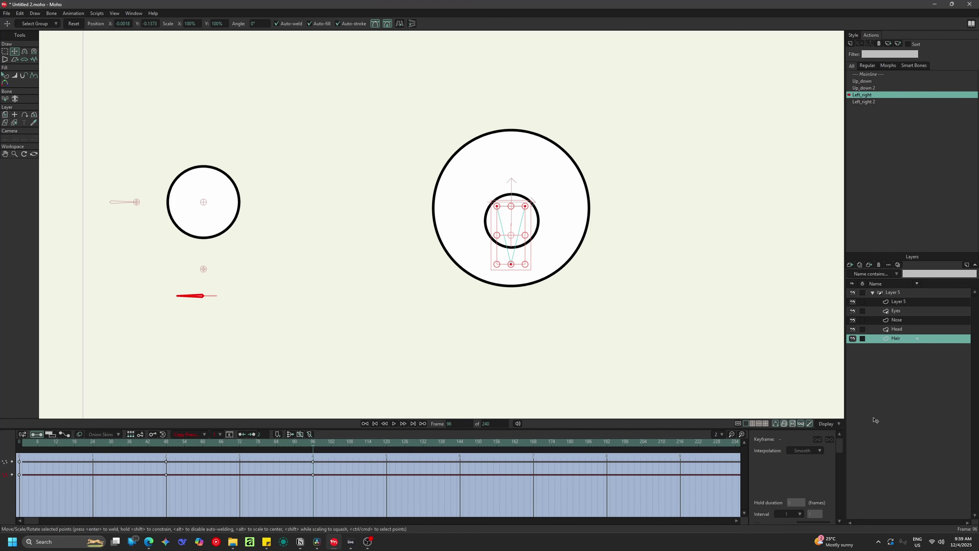
- Enable animated layer order in the depth sorting settings of the Layer 5 bone group
{"action": "double_click", "coordinate": [895, 293]}
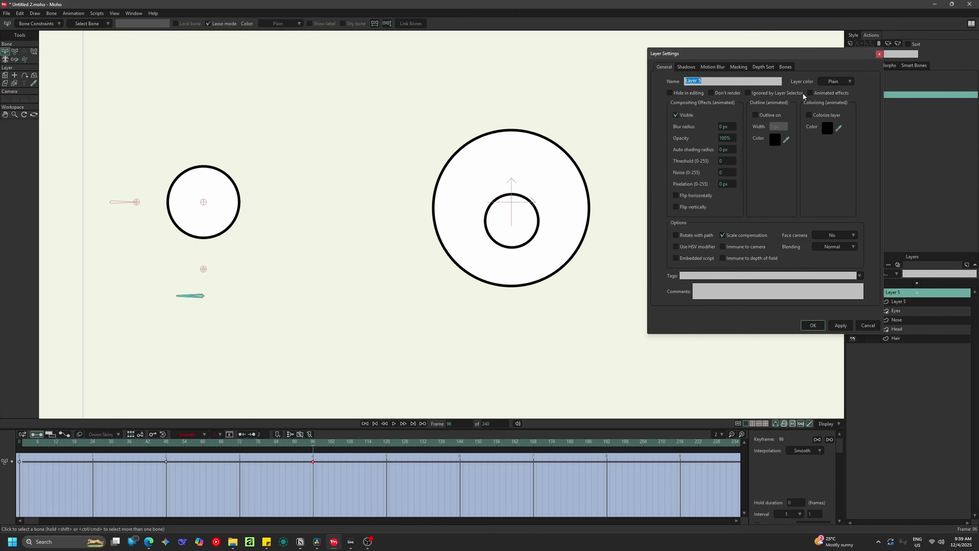
{"action": "left_click", "coordinate": [764, 68]}
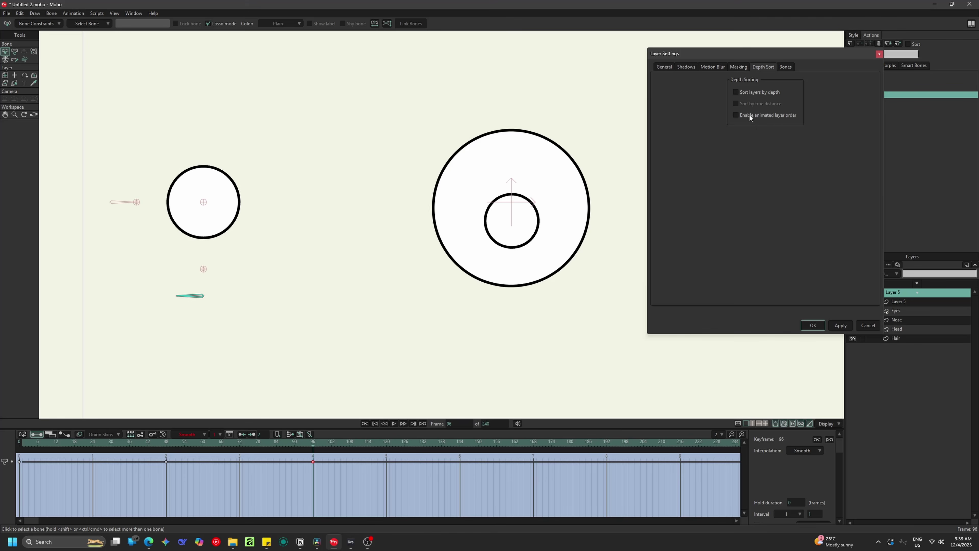
{"action": "left_click", "coordinate": [812, 325]}
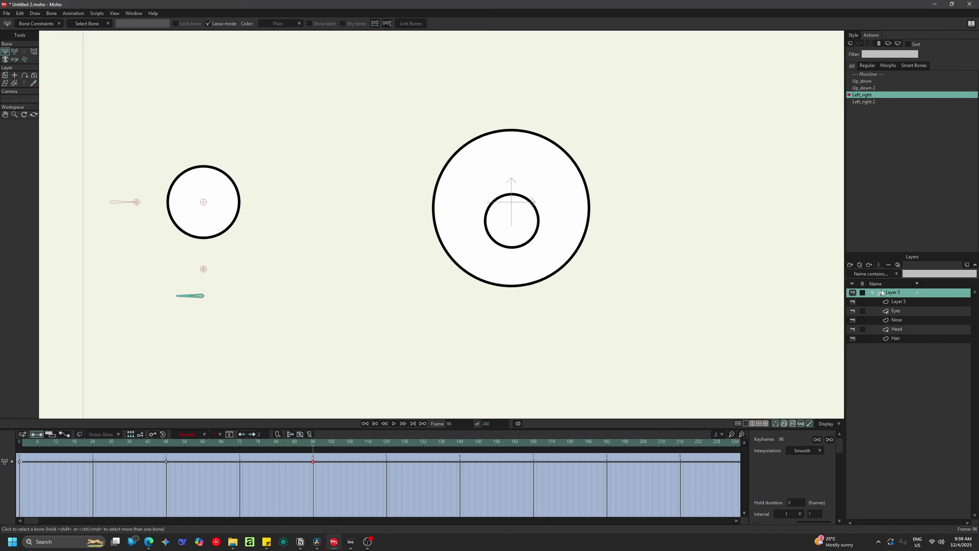
- In the Left_right action at frame 49, reorder the layers so Hair sits above Head and Nose below it
{"action": "left_click", "coordinate": [167, 444]}
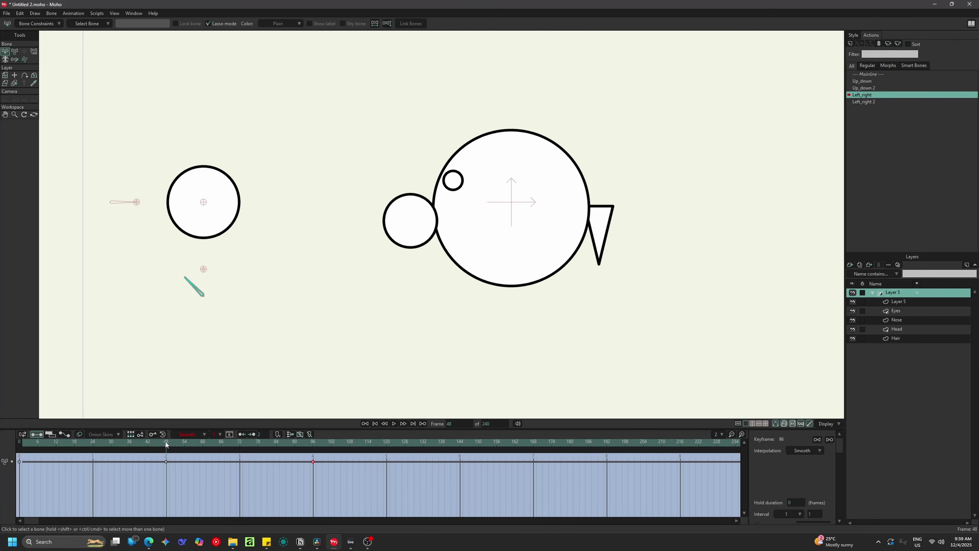
{"action": "left_click_drag", "start_coordinate": [166, 443], "coordinate": [170, 448]}
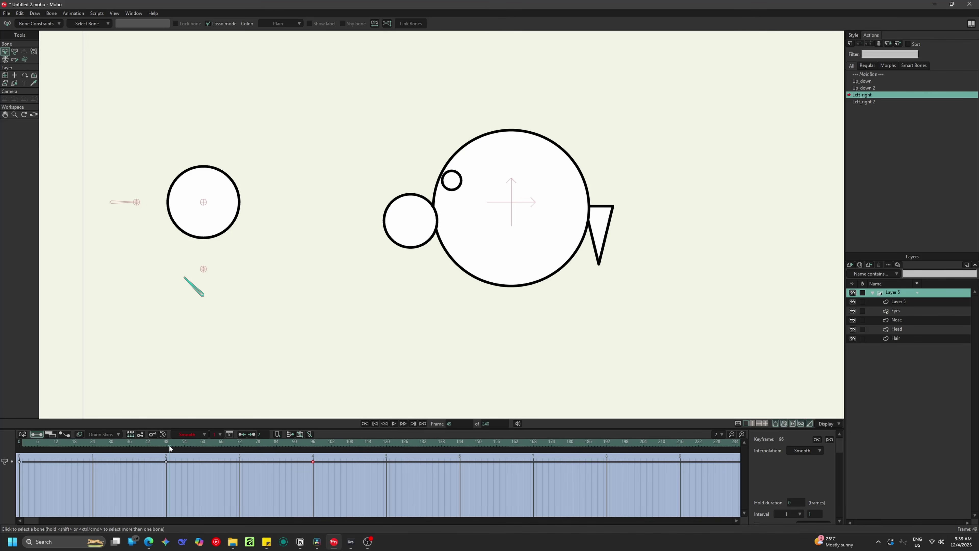
{"action": "left_click", "coordinate": [902, 322]}
{"action": "mouse_move", "coordinate": [899, 325]}
{"action": "left_mouse_down"}
{"action": "mouse_move", "coordinate": [900, 335]}
{"action": "mouse_move", "coordinate": [900, 321]}
{"action": "left_mouse_up"}
{"action": "left_click", "coordinate": [892, 340]}
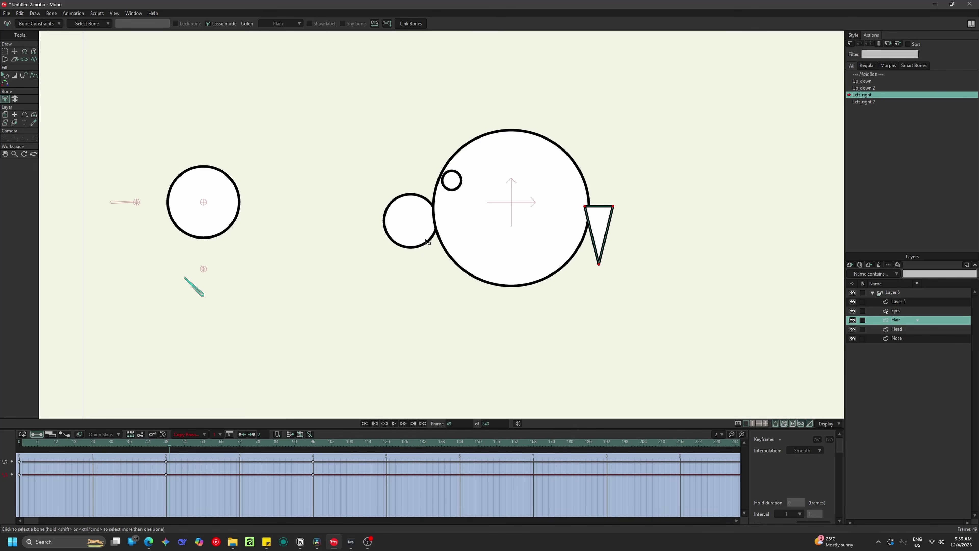
{"action": "left_click", "coordinate": [169, 442]}
{"action": "left_click_drag", "start_coordinate": [170, 442], "coordinate": [8, 458]}
- In the Left_right 2 action, rotate the Left_right bone to 0° at frame 96
{"action": "left_click", "coordinate": [894, 293]}
{"action": "left_click", "coordinate": [863, 75]}
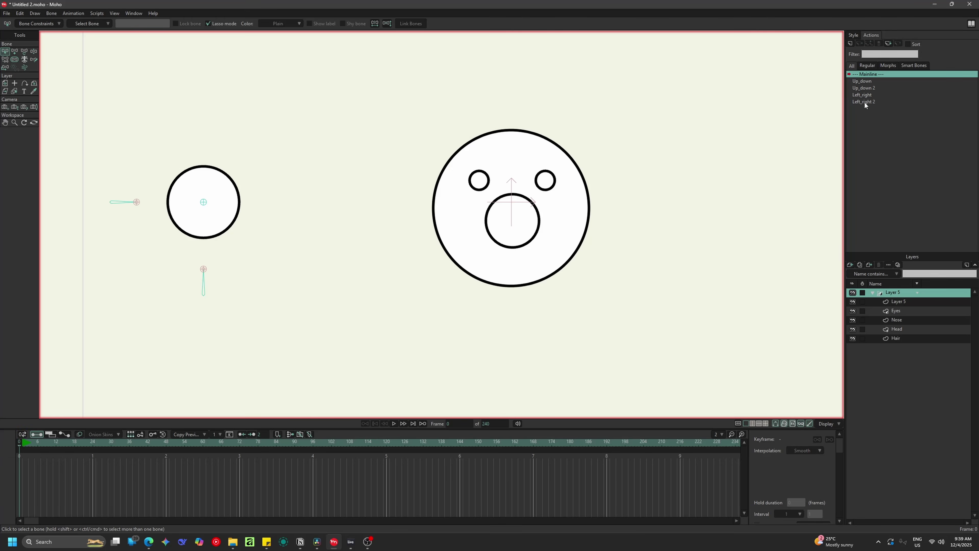
{"action": "double_click", "coordinate": [863, 101]}
{"action": "left_click", "coordinate": [166, 444]}
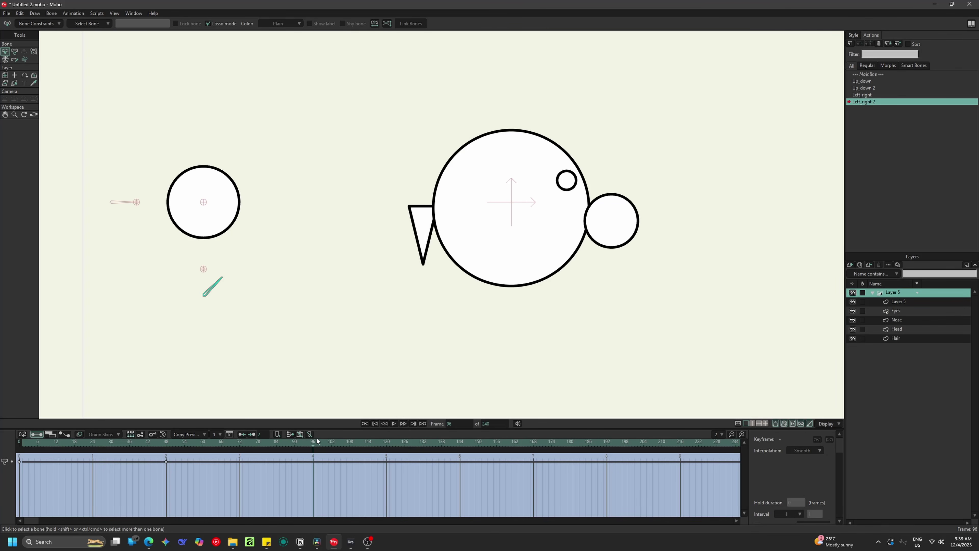
{"action": "key", "text": "t"}
{"action": "mouse_move", "coordinate": [220, 281]}
{"action": "left_mouse_down"}
{"action": "mouse_move", "coordinate": [226, 317]}
{"action": "mouse_move", "coordinate": [225, 295]}
{"action": "left_mouse_up"}
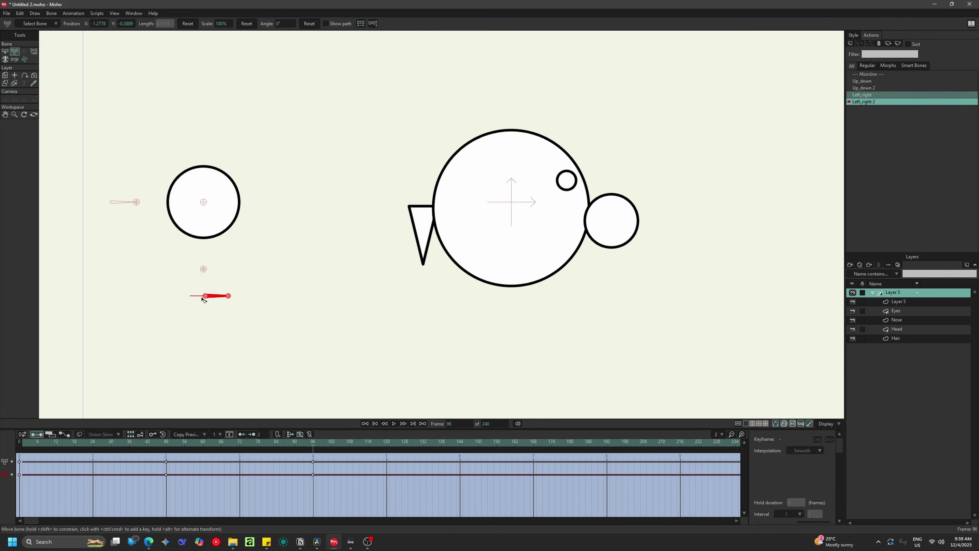
- At frame 96 of Left_right 2, move the nose horizontally to the centre of the head
{"action": "left_click", "coordinate": [900, 323]}
{"action": "key", "text": "t"}
{"action": "left_click_drag", "start_coordinate": [625, 220], "coordinate": [524, 220]}
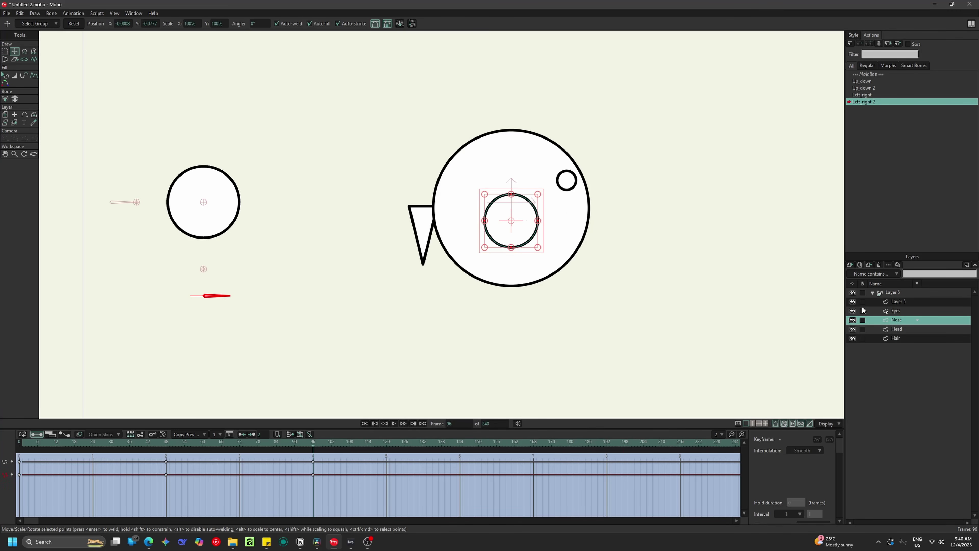
- At frame 96, move the Hair triangle to the head's centre and the eyes completely past the head's right edge
{"action": "left_click", "coordinate": [907, 337]}
{"action": "left_click_drag", "start_coordinate": [434, 221], "coordinate": [516, 230]}
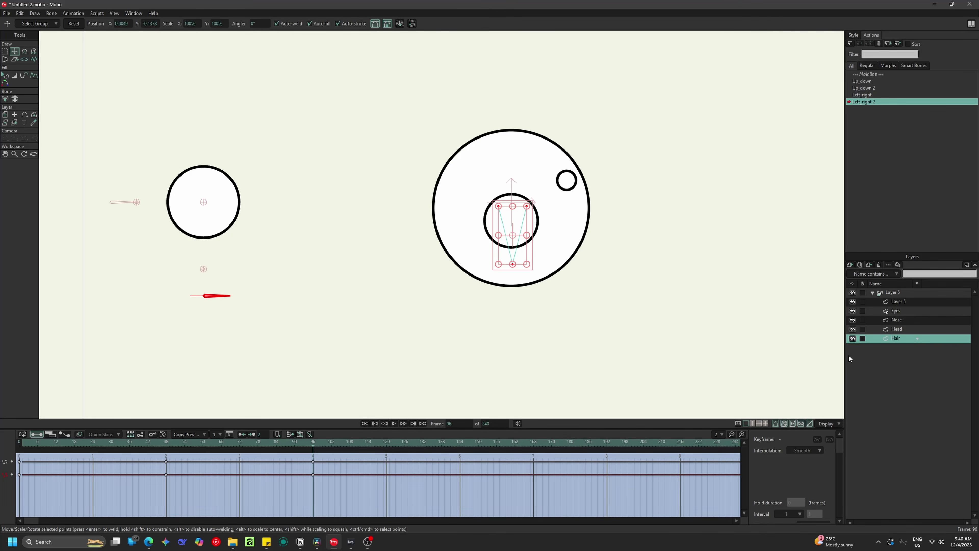
{"action": "left_click", "coordinate": [906, 312]}
{"action": "left_click_drag", "start_coordinate": [630, 185], "coordinate": [669, 183]}
- In the Left_right 2 action at frame 49, reorder the layers so Hair is above Head and Nose beneath it
{"action": "left_click_drag", "start_coordinate": [192, 466], "coordinate": [170, 468]}
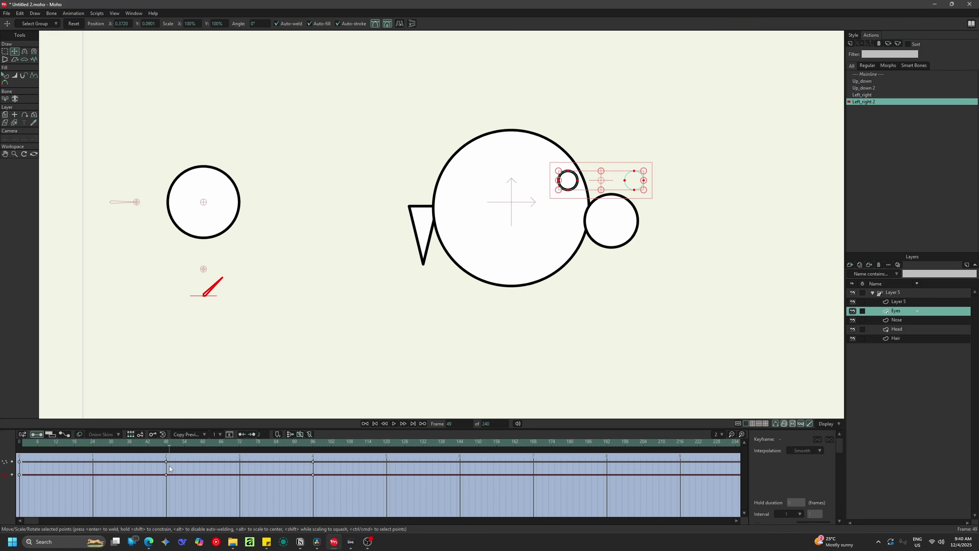
{"action": "left_click", "coordinate": [884, 331]}
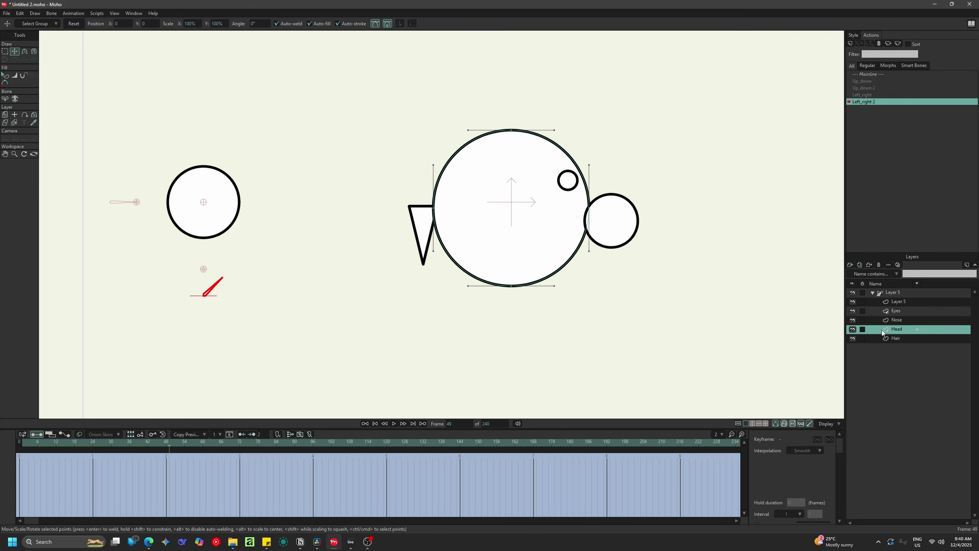
{"action": "double_click", "coordinate": [899, 322]}
{"action": "left_click_drag", "start_coordinate": [904, 336], "coordinate": [895, 324]}
{"action": "key", "text": "Return"}
{"action": "left_click", "coordinate": [895, 338]}
{"action": "left_click_drag", "start_coordinate": [154, 451], "coordinate": [7, 454]}
- Test the head turn in Mainline at frame 1 by moving the B1 control bone, and delete the test keyframe
{"action": "left_click", "coordinate": [895, 292]}
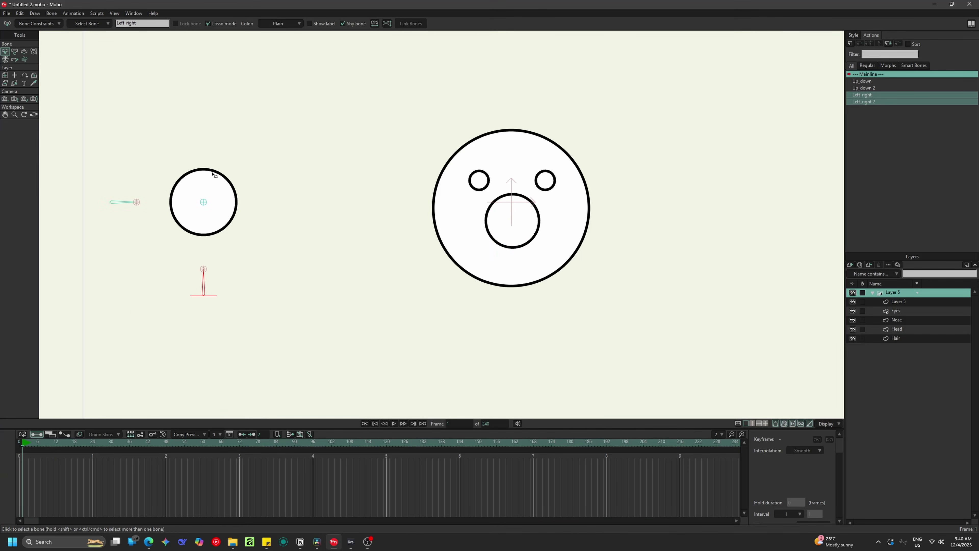
{"action": "mouse_move", "coordinate": [204, 208]}
{"action": "left_mouse_down"}
{"action": "mouse_move", "coordinate": [67, 203]}
{"action": "mouse_move", "coordinate": [64, 249]}
{"action": "mouse_move", "coordinate": [66, 153]}
{"action": "mouse_move", "coordinate": [62, 243]}
{"action": "mouse_move", "coordinate": [27, 176]}
{"action": "mouse_move", "coordinate": [77, 185]}
{"action": "mouse_move", "coordinate": [116, 208]}
{"action": "mouse_move", "coordinate": [426, 202]}
{"action": "mouse_move", "coordinate": [391, 205]}
{"action": "mouse_move", "coordinate": [326, 238]}
{"action": "mouse_move", "coordinate": [326, 217]}
{"action": "mouse_move", "coordinate": [226, 210]}
{"action": "mouse_move", "coordinate": [428, 274]}
{"action": "mouse_move", "coordinate": [724, 235]}
{"action": "mouse_move", "coordinate": [319, 195]}
{"action": "mouse_move", "coordinate": [260, 199]}
{"action": "mouse_move", "coordinate": [261, 190]}
{"action": "mouse_move", "coordinate": [278, 190]}
{"action": "mouse_move", "coordinate": [212, 204]}
{"action": "mouse_move", "coordinate": [246, 289]}
{"action": "mouse_move", "coordinate": [230, 299]}
{"action": "mouse_move", "coordinate": [220, 285]}
{"action": "mouse_move", "coordinate": [343, 188]}
{"action": "mouse_move", "coordinate": [791, 194]}
{"action": "mouse_move", "coordinate": [254, 168]}
{"action": "mouse_move", "coordinate": [205, 202]}
{"action": "left_mouse_up"}
{"action": "key", "text": "Delete"}
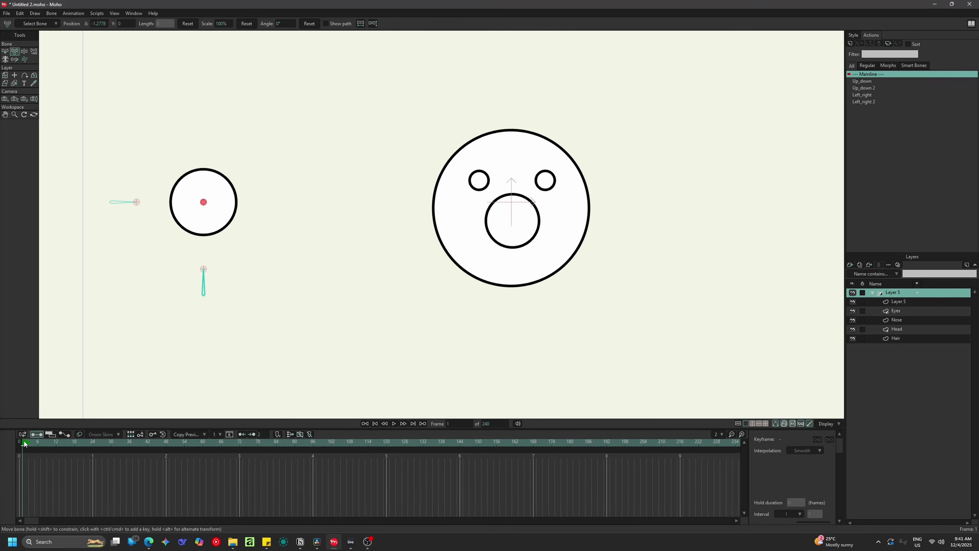
- At frame 96 of the Left_right action, narrow the Left_right bone's angle constraints to -75° and 75°
{"action": "left_click_drag", "start_coordinate": [24, 441], "coordinate": [13, 446]}
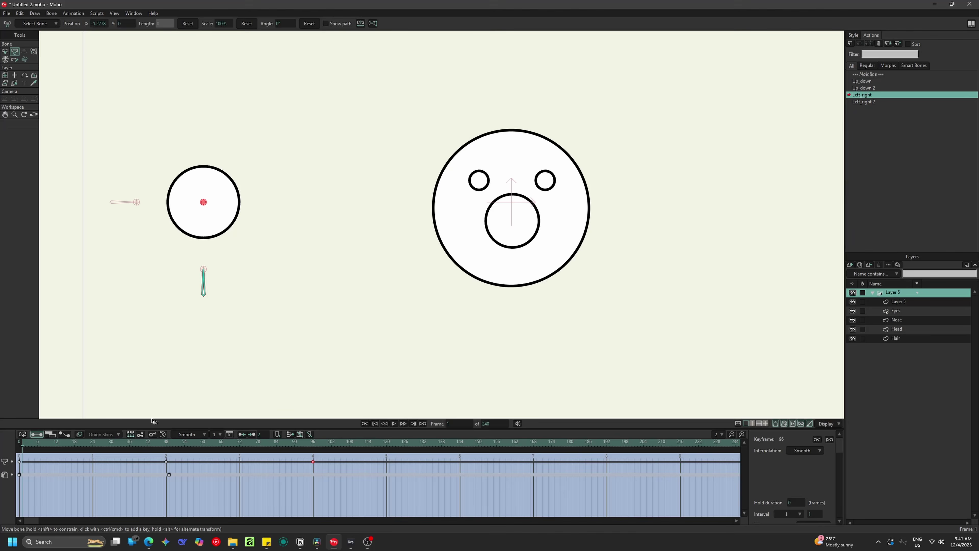
{"action": "left_click", "coordinate": [314, 447]}
{"action": "left_click", "coordinate": [5, 51]}
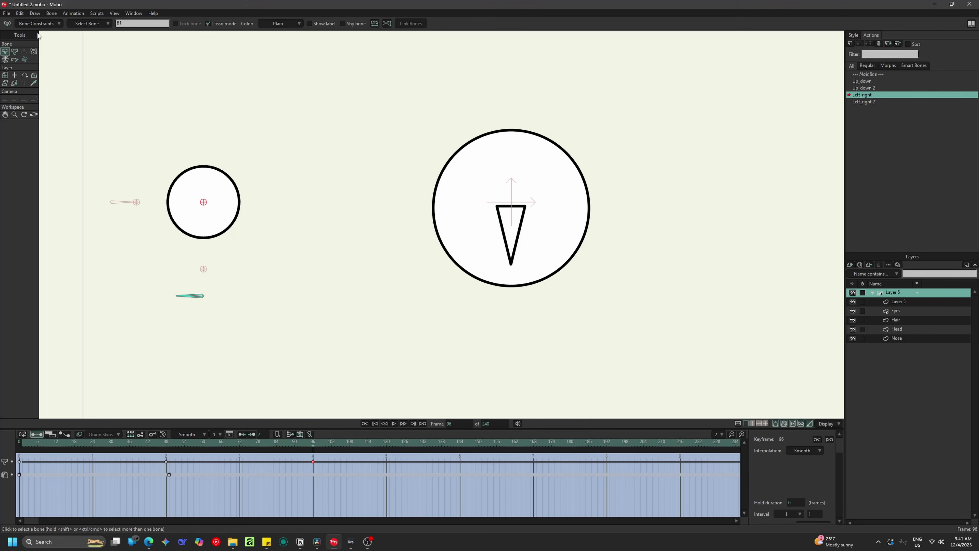
{"action": "left_click", "coordinate": [39, 23]}
{"action": "left_click", "coordinate": [37, 47]}
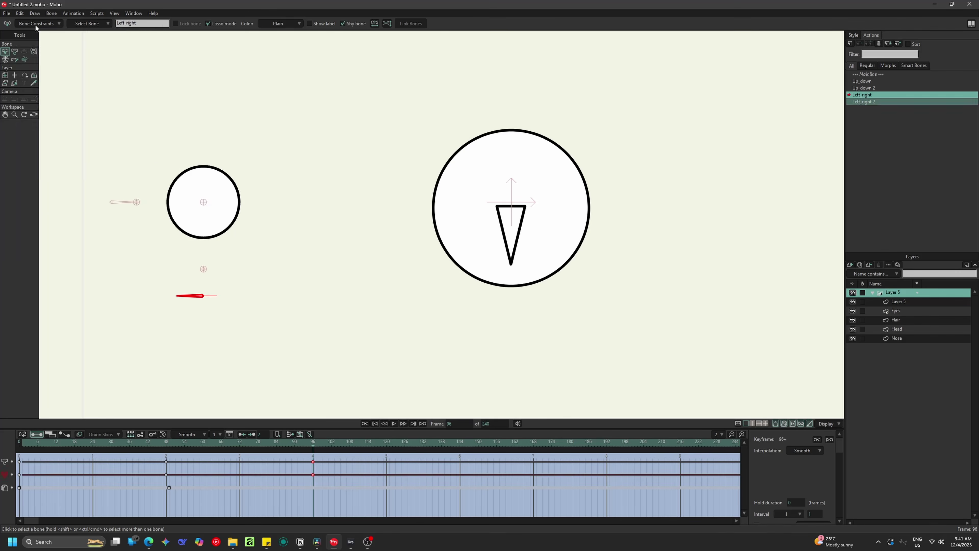
{"action": "left_click", "coordinate": [37, 24]}
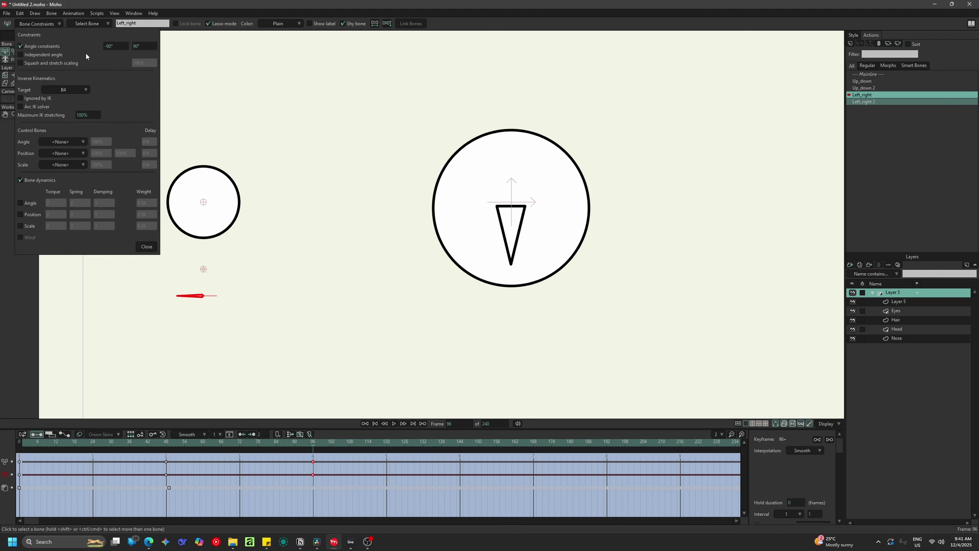
{"action": "left_click", "coordinate": [122, 46]}
{"action": "left_click", "coordinate": [146, 50]}
{"action": "type", "text": "75"}
{"action": "left_click", "coordinate": [147, 249]}
- Check the Left_right bone's constrained rotation in the Left_right and Left_right 2 actions
{"action": "mouse_move", "coordinate": [313, 449]}
{"action": "left_mouse_down"}
{"action": "mouse_move", "coordinate": [180, 446]}
{"action": "mouse_move", "coordinate": [313, 449]}
{"action": "left_mouse_up"}
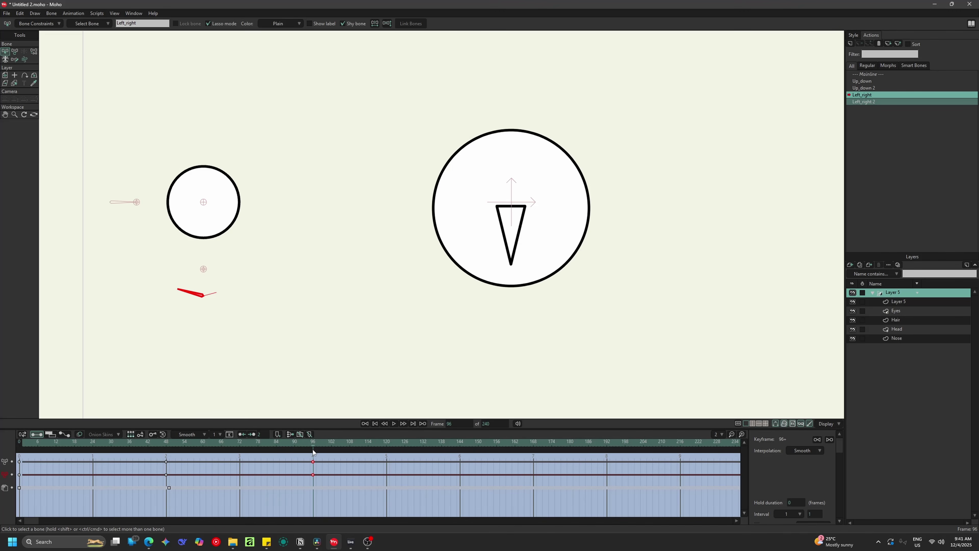
{"action": "left_click", "coordinate": [14, 51]}
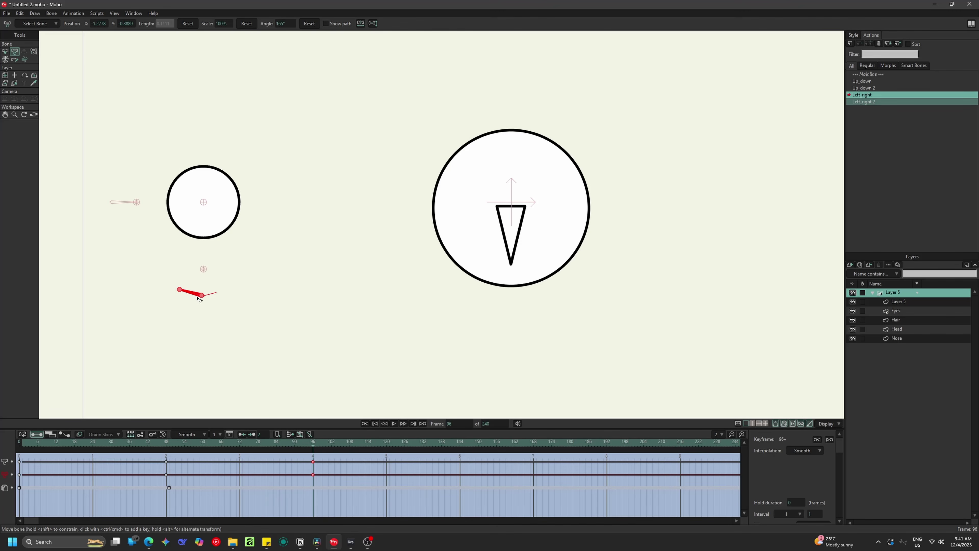
{"action": "mouse_move", "coordinate": [312, 446]}
{"action": "left_mouse_down"}
{"action": "mouse_move", "coordinate": [158, 447]}
{"action": "mouse_move", "coordinate": [322, 452]}
{"action": "left_mouse_up"}
{"action": "double_click", "coordinate": [865, 102]}
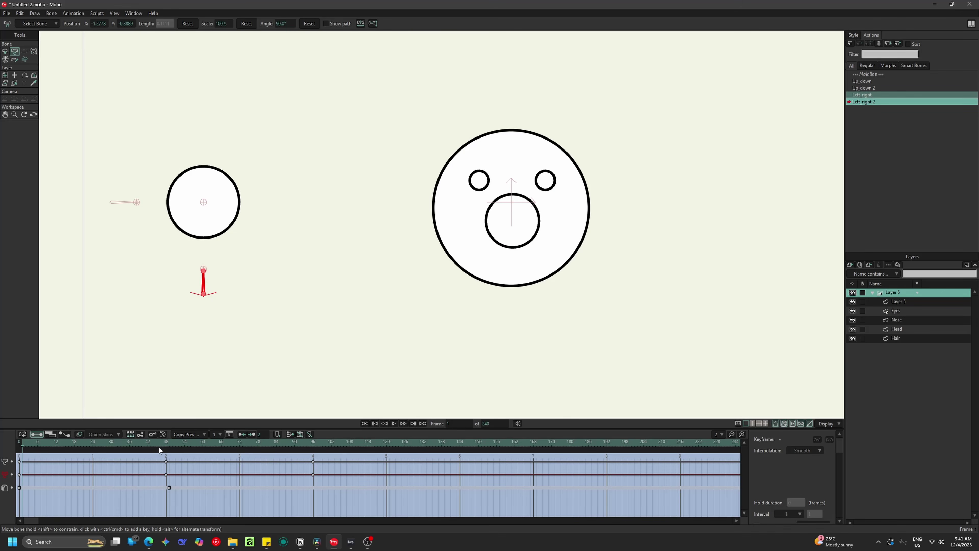
{"action": "left_click_drag", "start_coordinate": [167, 448], "coordinate": [18, 446]}
{"action": "left_click", "coordinate": [312, 465]}
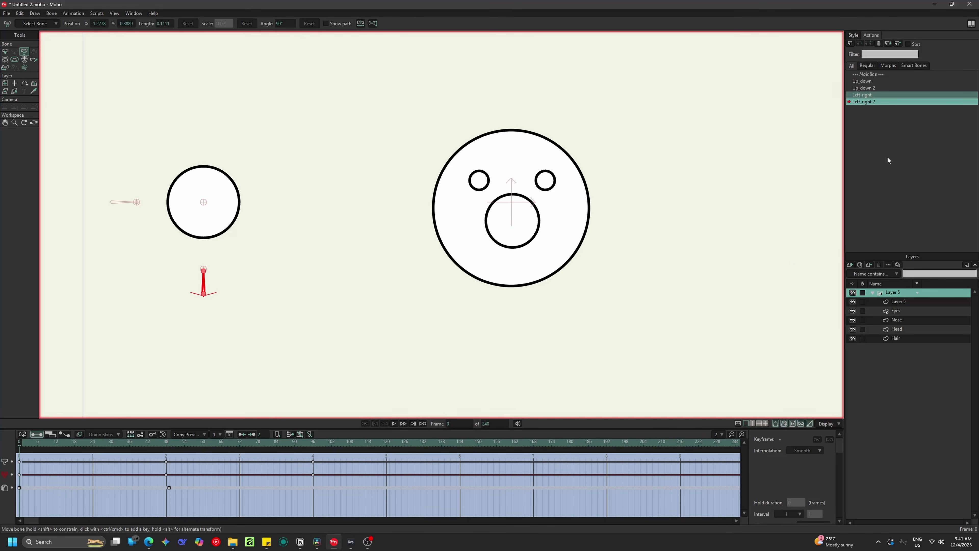
- In Mainline at frame 1, test the head turn by moving B1 far left and returning it to the circle's centre
{"action": "left_click", "coordinate": [870, 73]}
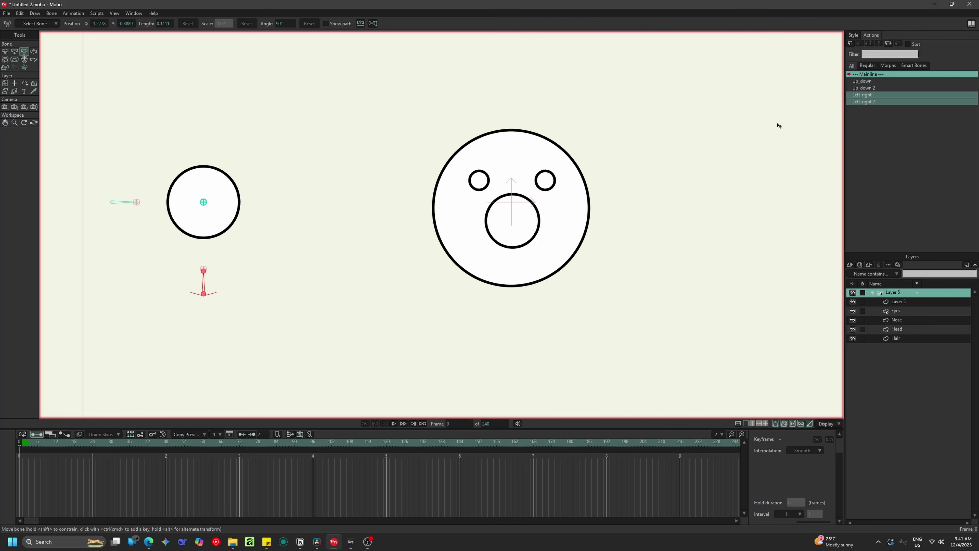
{"action": "left_click", "coordinate": [21, 447]}
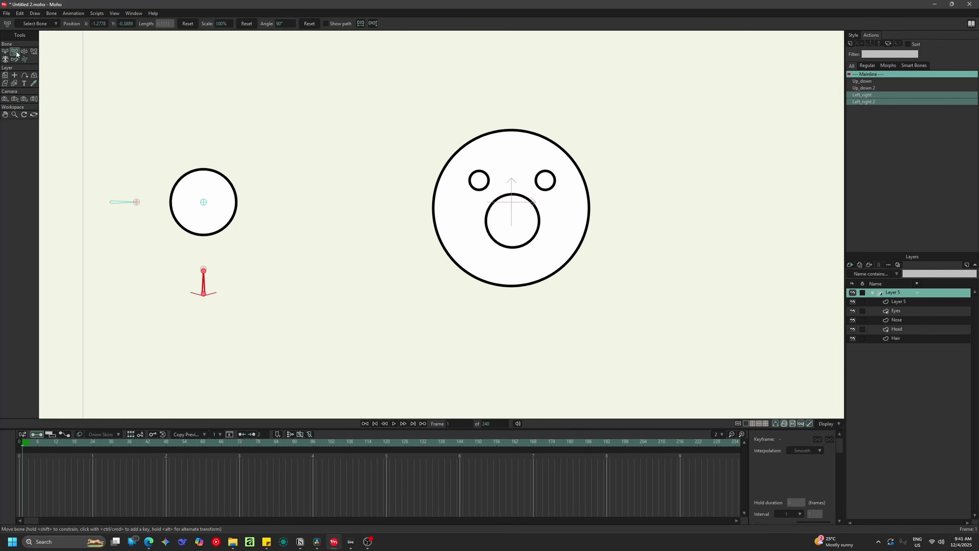
{"action": "left_click_drag", "start_coordinate": [207, 208], "coordinate": [92, 212]}
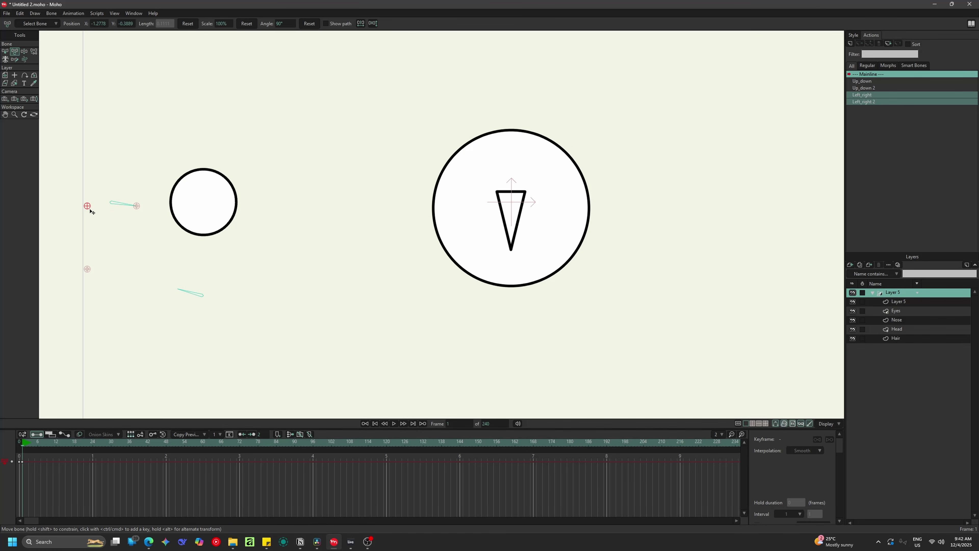
{"action": "left_click_drag", "start_coordinate": [91, 211], "coordinate": [204, 201]}
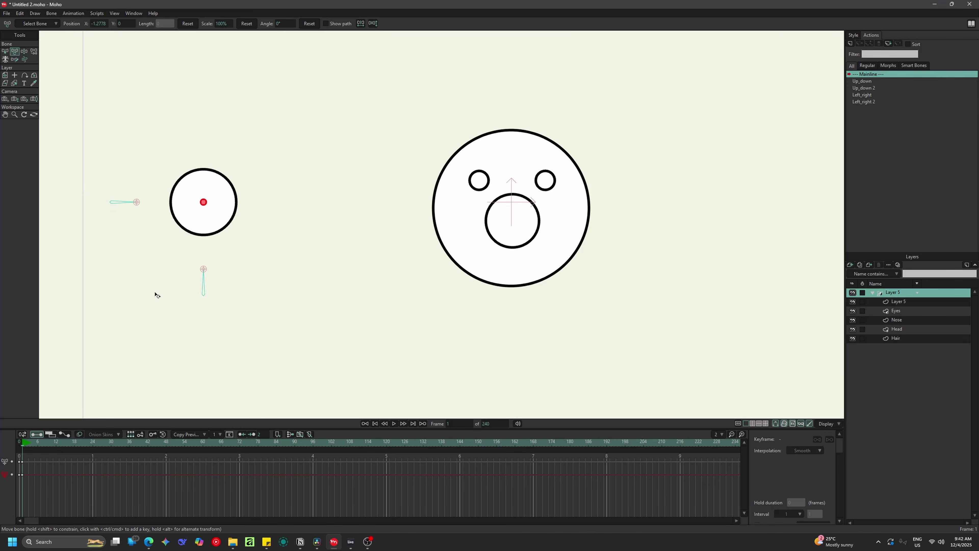
- Keyframe B1 far to the left of the circle at frame 24 and far to its right at frame 25
{"action": "left_click_drag", "start_coordinate": [30, 443], "coordinate": [93, 444]}
{"action": "left_click_drag", "start_coordinate": [204, 202], "coordinate": [108, 208]}
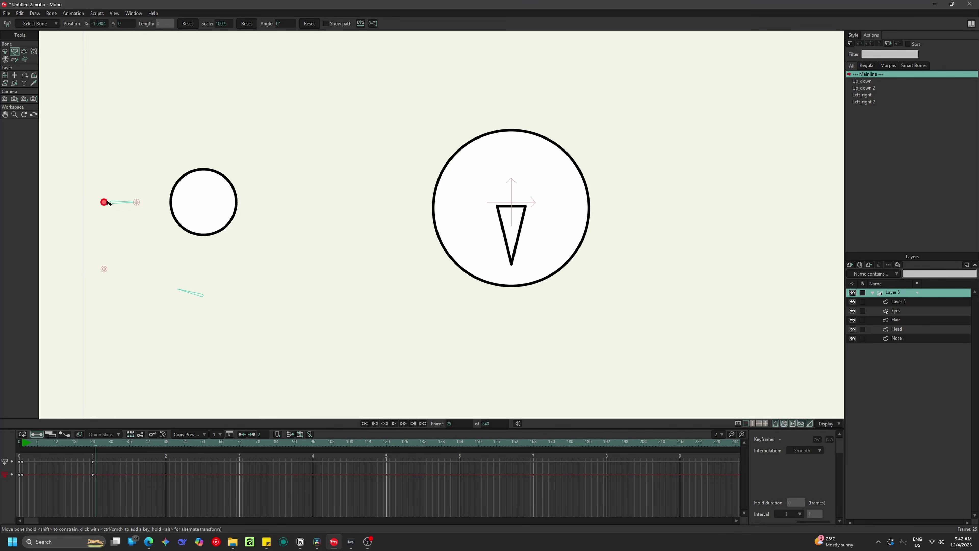
{"action": "left_click_drag", "start_coordinate": [106, 204], "coordinate": [323, 213]}
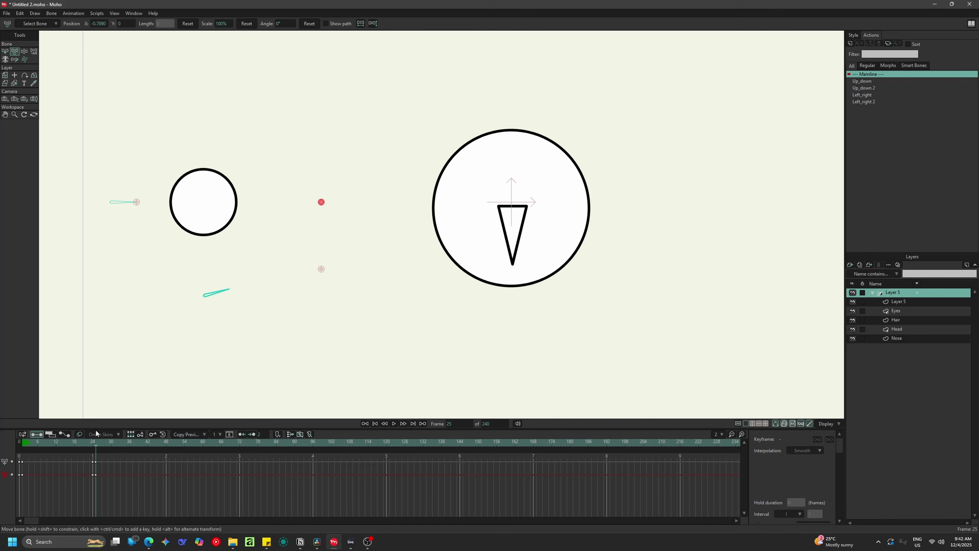
- At frame 48, bring B1 back to the circle's centre and copy its frame 1 keyframes there
{"action": "left_click_drag", "start_coordinate": [99, 444], "coordinate": [166, 445]}
{"action": "left_click_drag", "start_coordinate": [322, 204], "coordinate": [202, 202]}
{"action": "left_click_drag", "start_coordinate": [21, 475], "coordinate": [22, 473]}
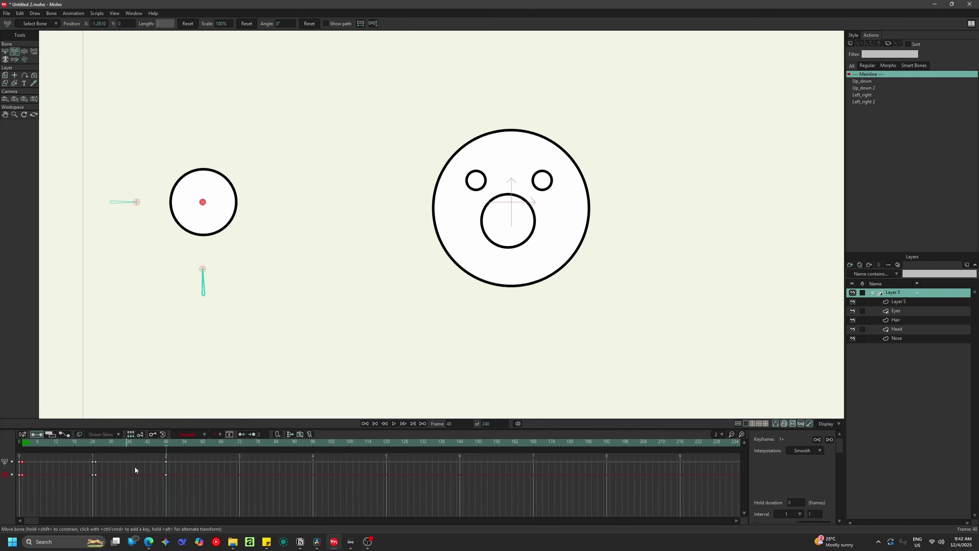
- Play the head-turn animation from frame 1 and review the layer swap around frame 24
{"action": "left_click_drag", "start_coordinate": [169, 439], "coordinate": [22, 441]}
{"action": "key", "text": "space"}
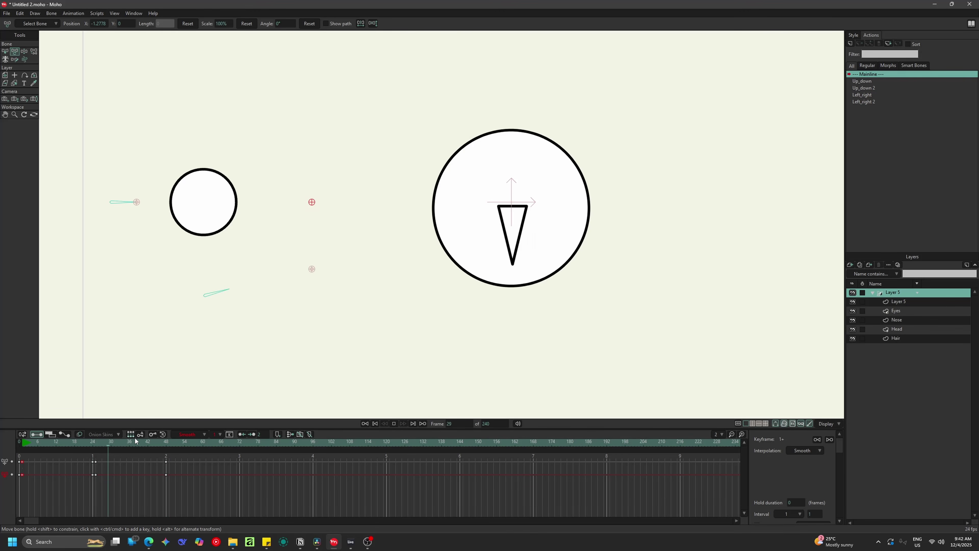
{"action": "left_click", "coordinate": [72, 445]}
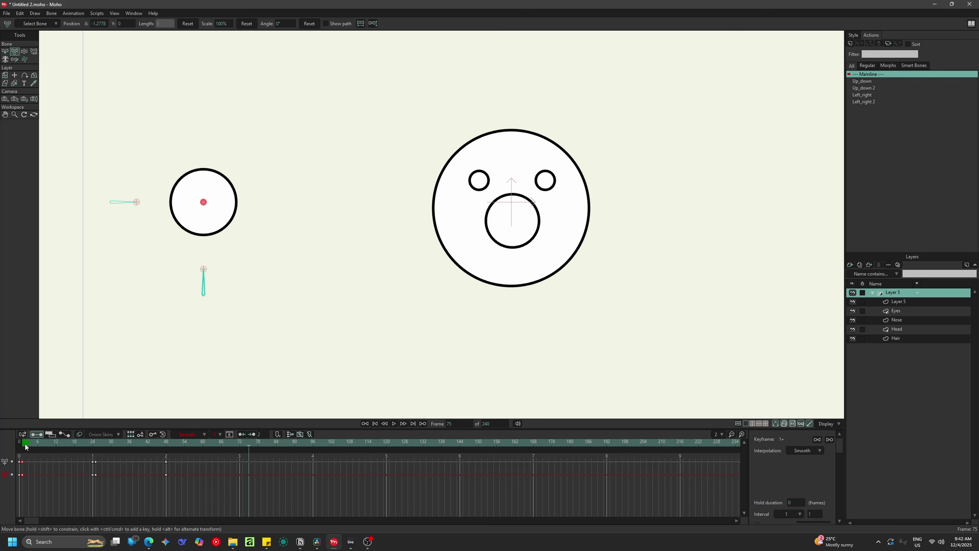
{"action": "left_click_drag", "start_coordinate": [74, 445], "coordinate": [110, 486]}
- Set the interpolation of all B1 keyframes to Linear and play the animation from the start
{"action": "left_click_drag", "start_coordinate": [186, 458], "coordinate": [21, 487]}
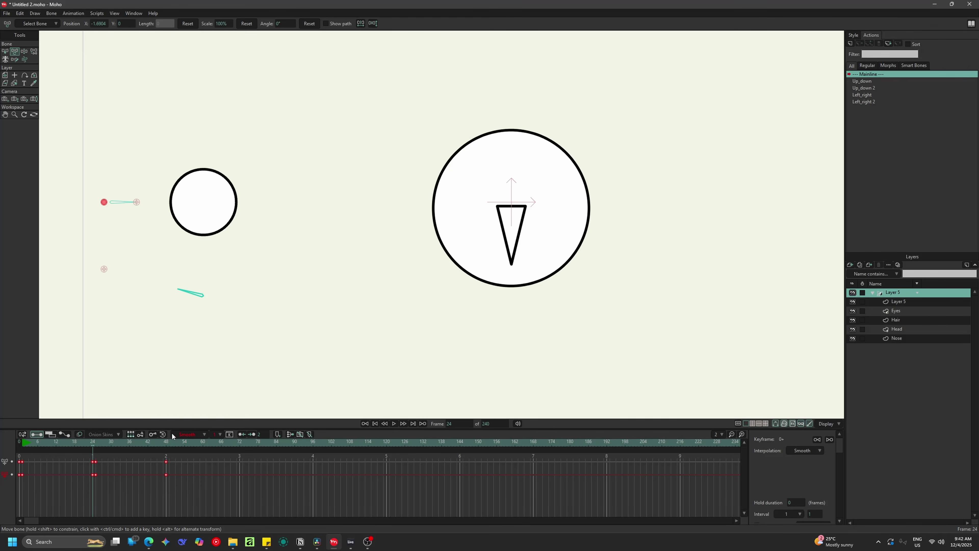
{"action": "left_click", "coordinate": [190, 430]}
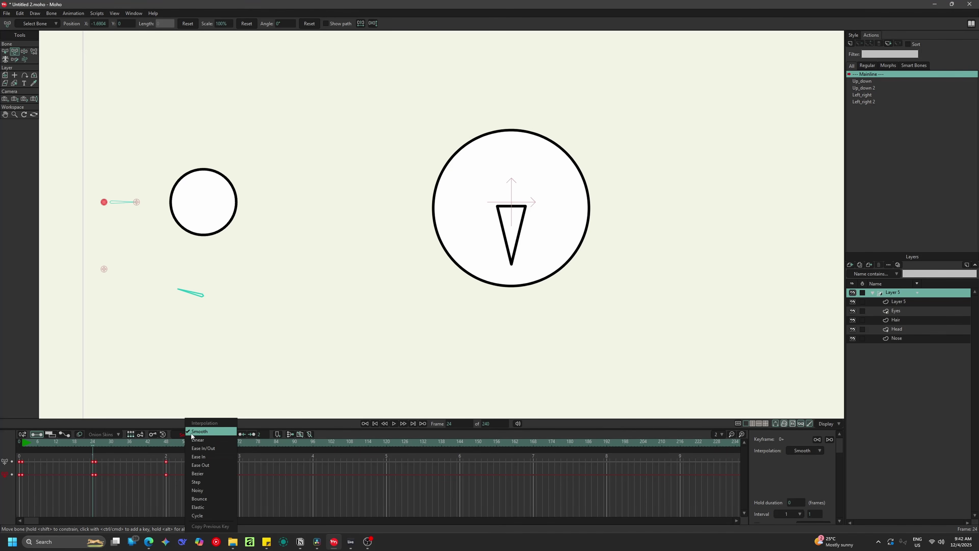
{"action": "left_click", "coordinate": [208, 447]}
{"action": "left_click", "coordinate": [25, 445]}
{"action": "key", "text": "space"}
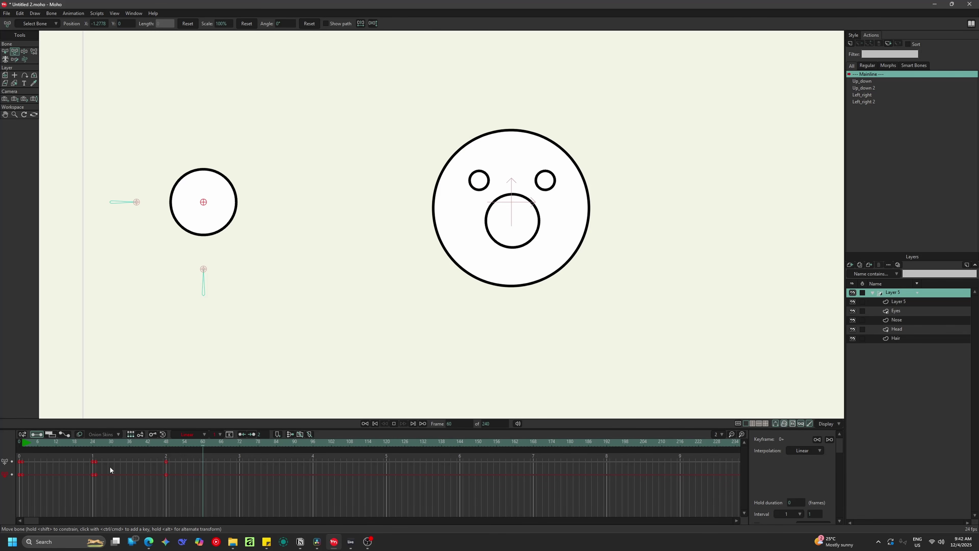
- In the Left_right action, set the keyframes of all layers, from the bone layer down to Hair, to Linear interpolation
{"action": "left_click", "coordinate": [93, 443]}
{"action": "left_click_drag", "start_coordinate": [93, 442], "coordinate": [90, 443]}
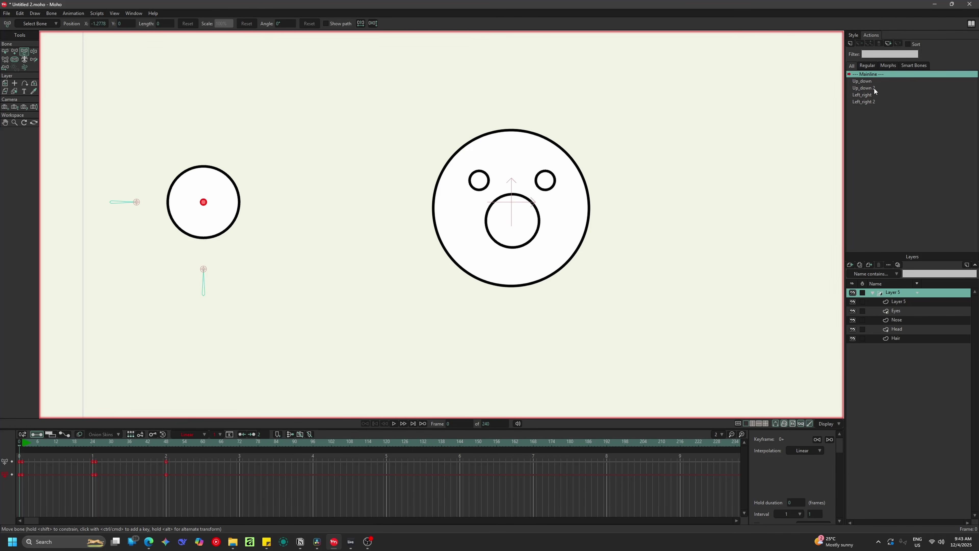
{"action": "left_click", "coordinate": [863, 96]}
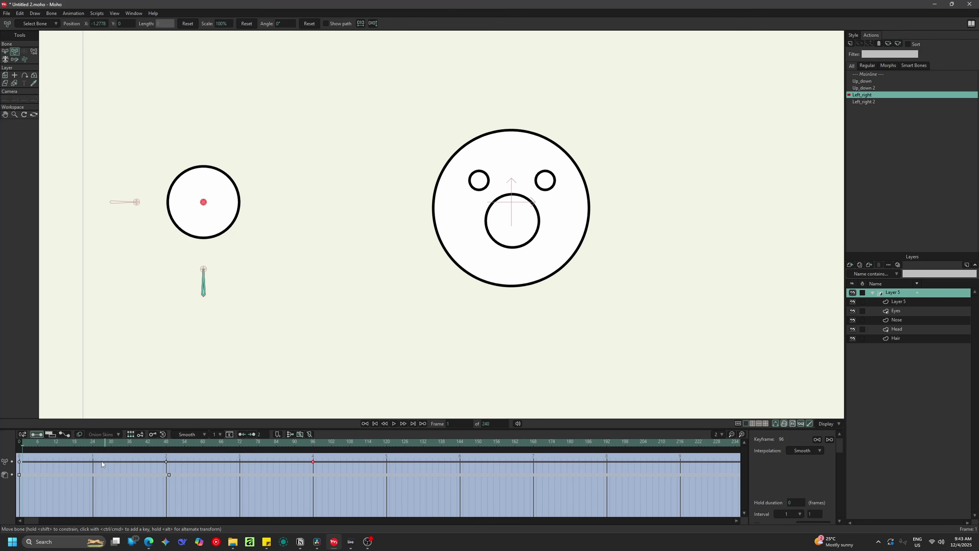
{"action": "left_click", "coordinate": [327, 456]}
{"action": "left_click", "coordinate": [905, 329], "text": "shift"}
{"action": "left_click", "coordinate": [902, 339], "text": "shift"}
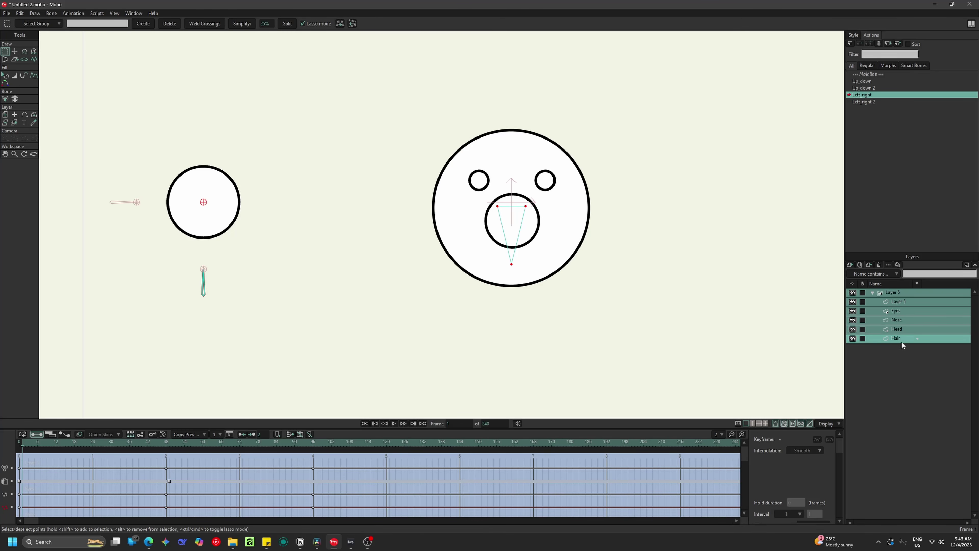
{"action": "left_click_drag", "start_coordinate": [331, 457], "coordinate": [18, 516]}
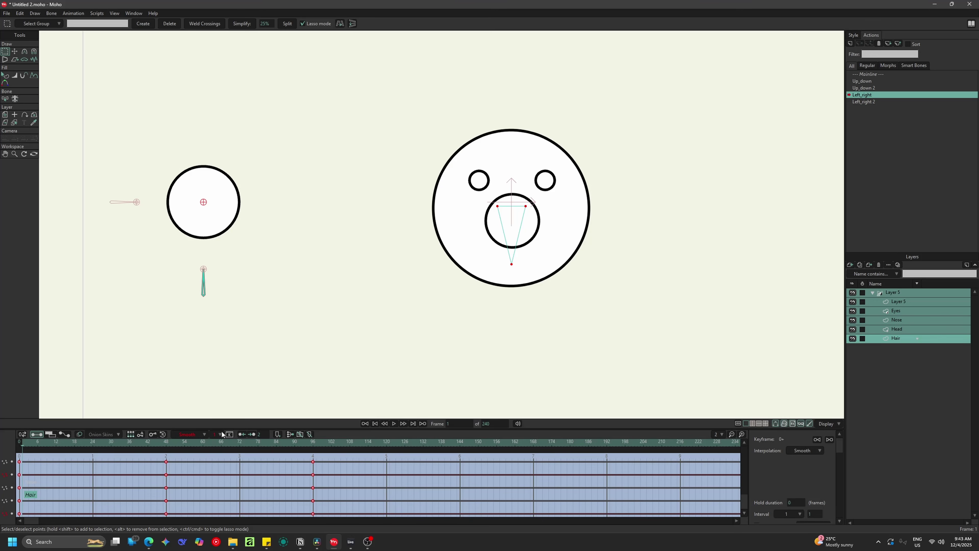
{"action": "right_click", "coordinate": [189, 475]}
{"action": "left_click", "coordinate": [213, 440]}
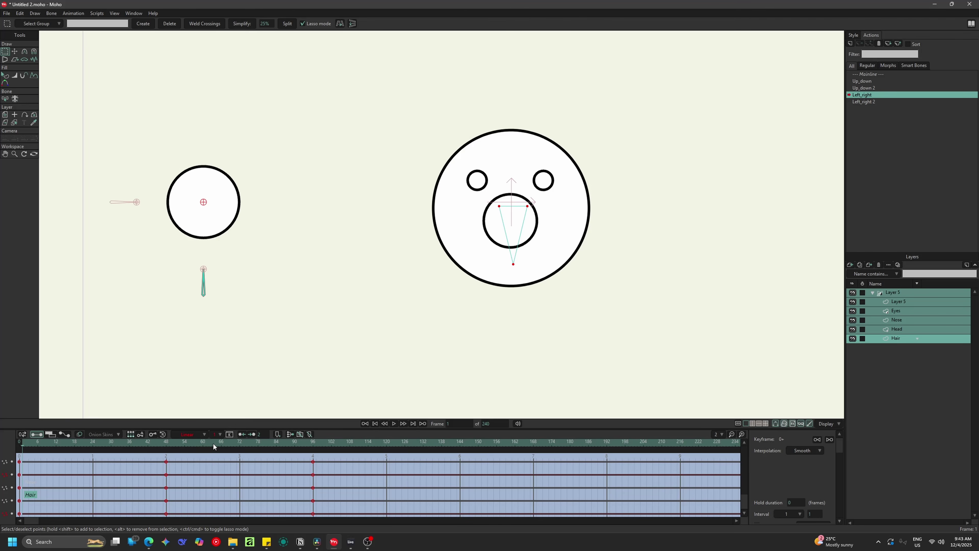
- Set all keyframes of the selected layers in the Left_right 2 action to Linear interpolation
{"action": "left_click", "coordinate": [874, 102]}
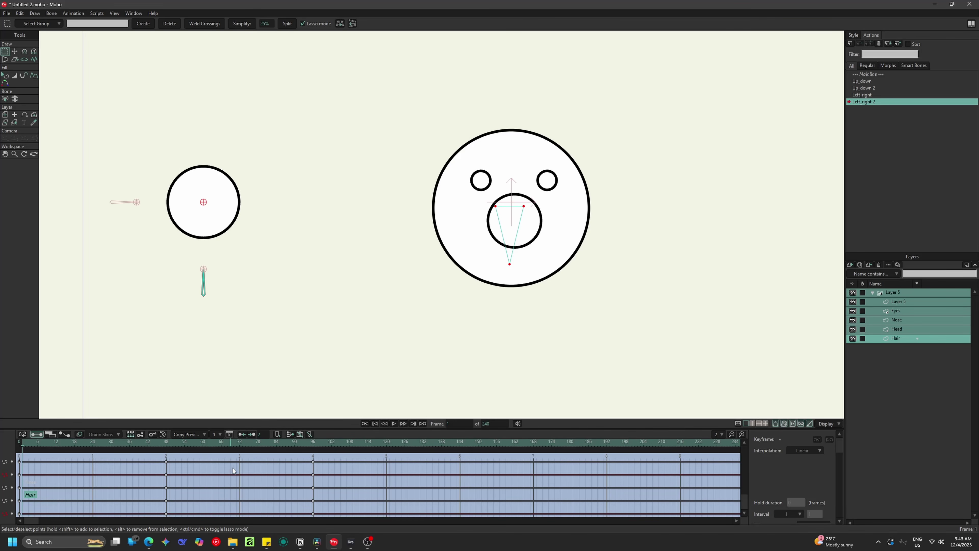
{"action": "left_click_drag", "start_coordinate": [310, 468], "coordinate": [12, 519]}
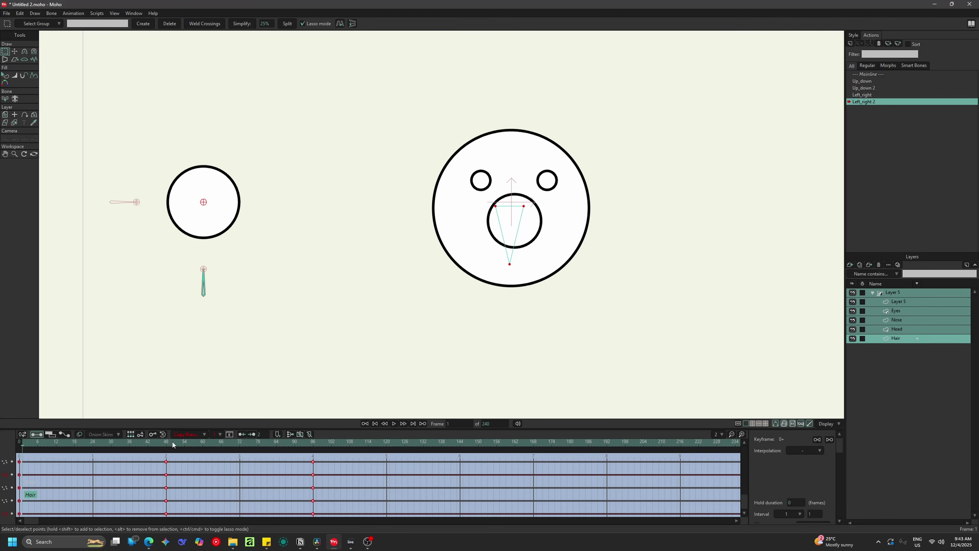
{"action": "left_click", "coordinate": [193, 437]}
{"action": "left_click", "coordinate": [206, 443]}
- Set all keyframes of the selected layers in the Up_down and Up_down 2 actions to Linear interpolation
{"action": "left_click", "coordinate": [874, 82]}
{"action": "left_click", "coordinate": [210, 474]}
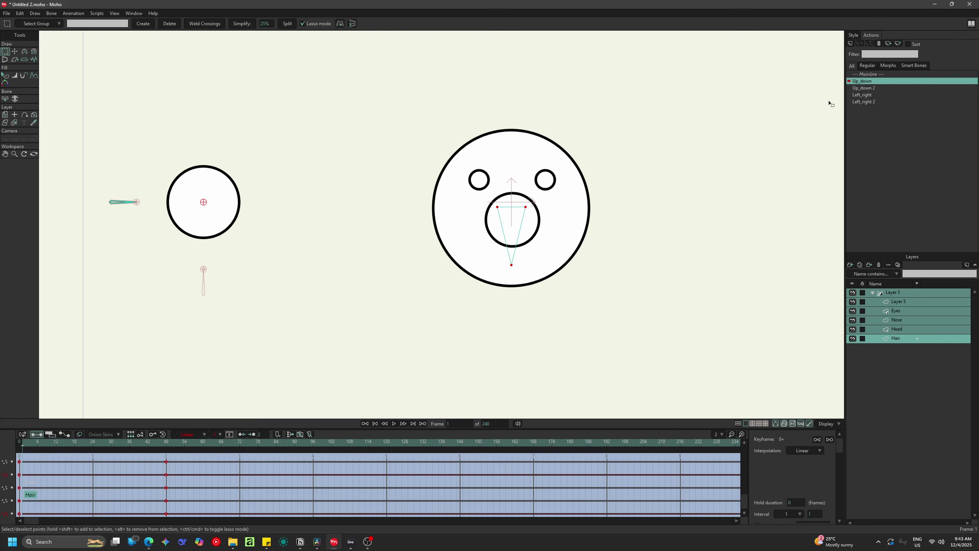
{"action": "double_click", "coordinate": [866, 89]}
{"action": "left_click_drag", "start_coordinate": [174, 460], "coordinate": [2, 524]}
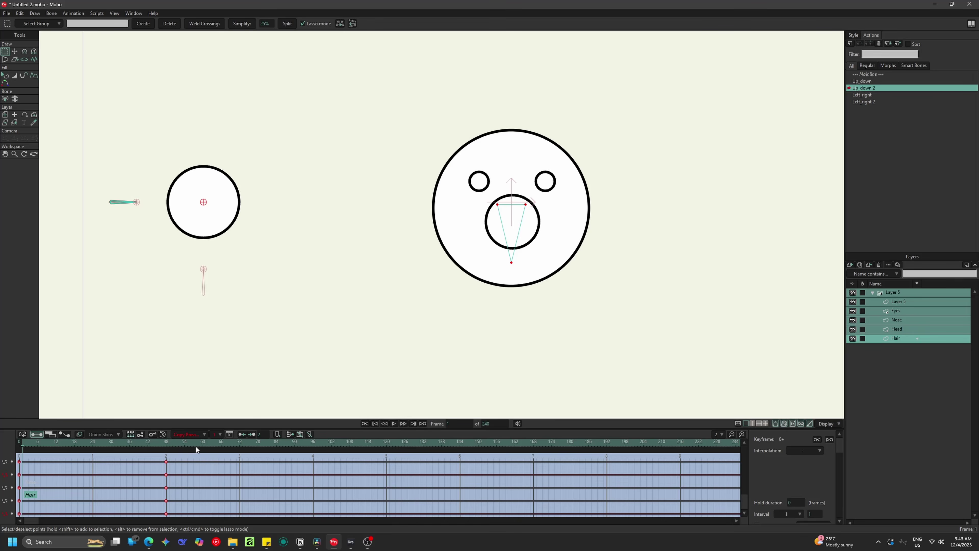
{"action": "left_click", "coordinate": [189, 435]}
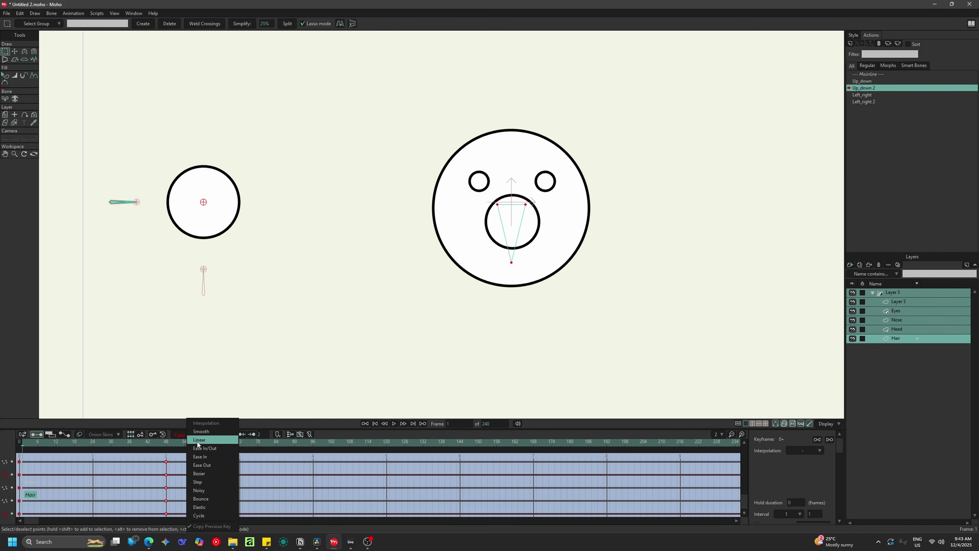
{"action": "left_click", "coordinate": [198, 442]}
- Return to the Mainline timeline on the bone layer, play the head turn and go to frame 25
{"action": "left_click", "coordinate": [897, 292]}
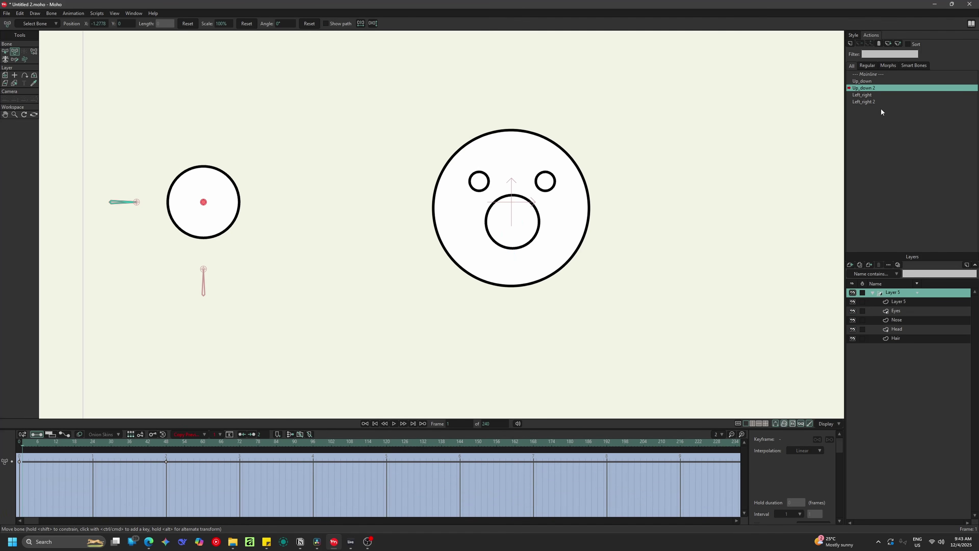
{"action": "double_click", "coordinate": [873, 74]}
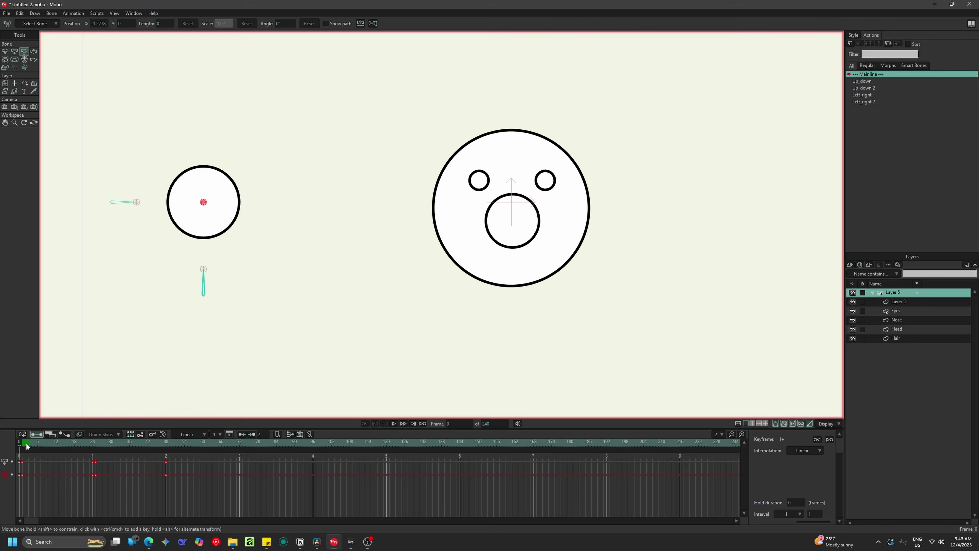
{"action": "key", "text": "space"}
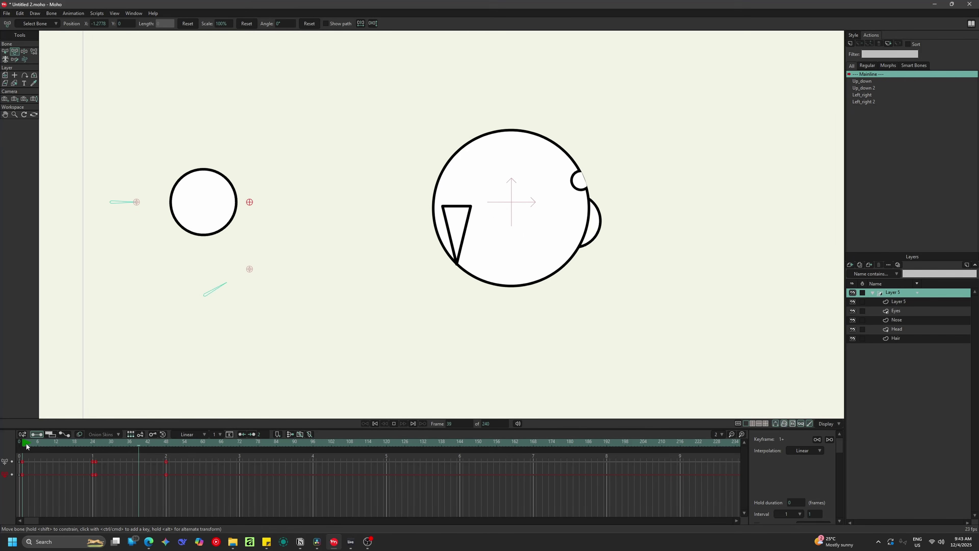
{"action": "left_click", "coordinate": [54, 443]}
{"action": "left_click_drag", "start_coordinate": [54, 443], "coordinate": [96, 449]}
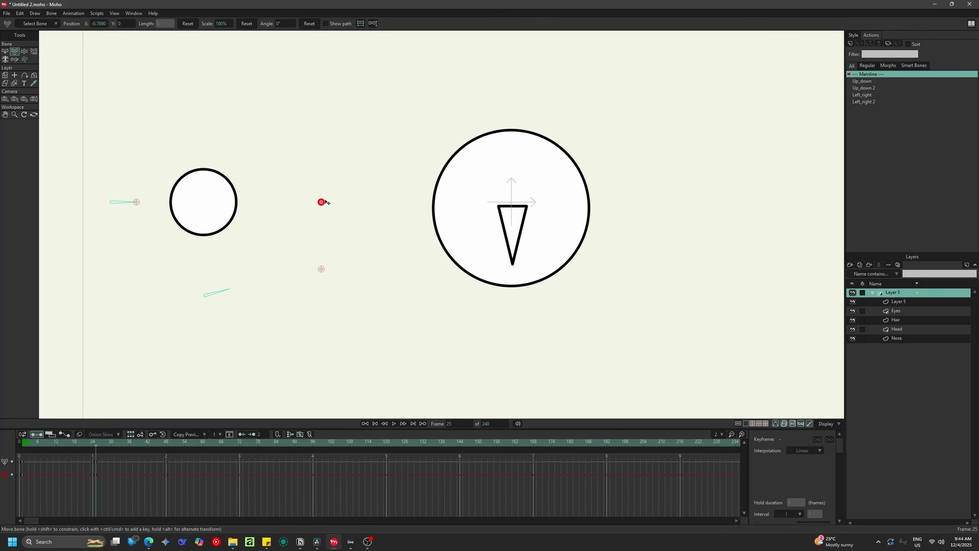
- At frame 25, move B1 slightly closer to the control circle, and replay the head turn across the layer swap
{"action": "left_click_drag", "start_coordinate": [322, 204], "coordinate": [304, 216]}
{"action": "left_click_drag", "start_coordinate": [83, 442], "coordinate": [123, 442]}
{"action": "key", "text": "space"}
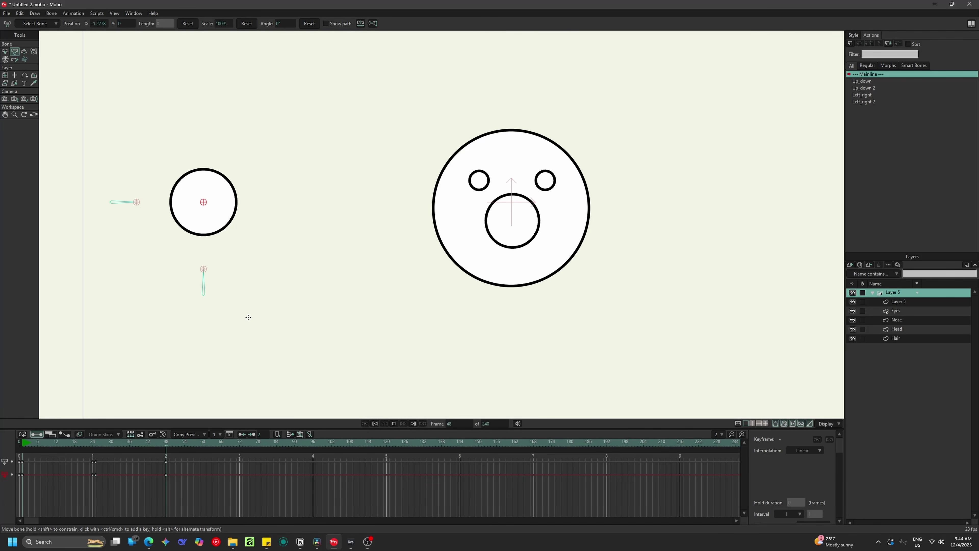
{"action": "left_click", "coordinate": [24, 442]}
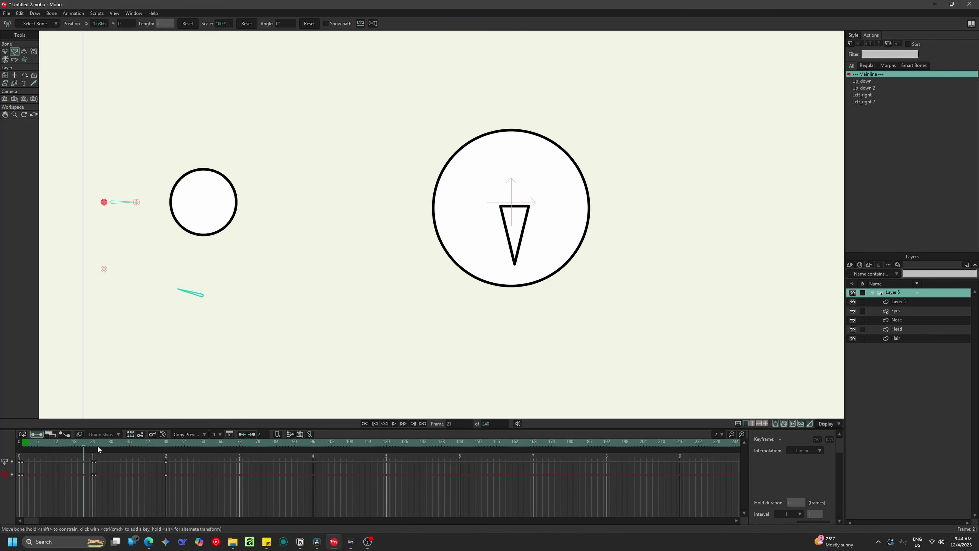
- On the control circle's vector layer at frame 0, show the grid and draw a flat rectangle centred on the circle and slightly wider than it
{"action": "left_click", "coordinate": [865, 293]}
{"action": "left_click", "coordinate": [899, 304]}
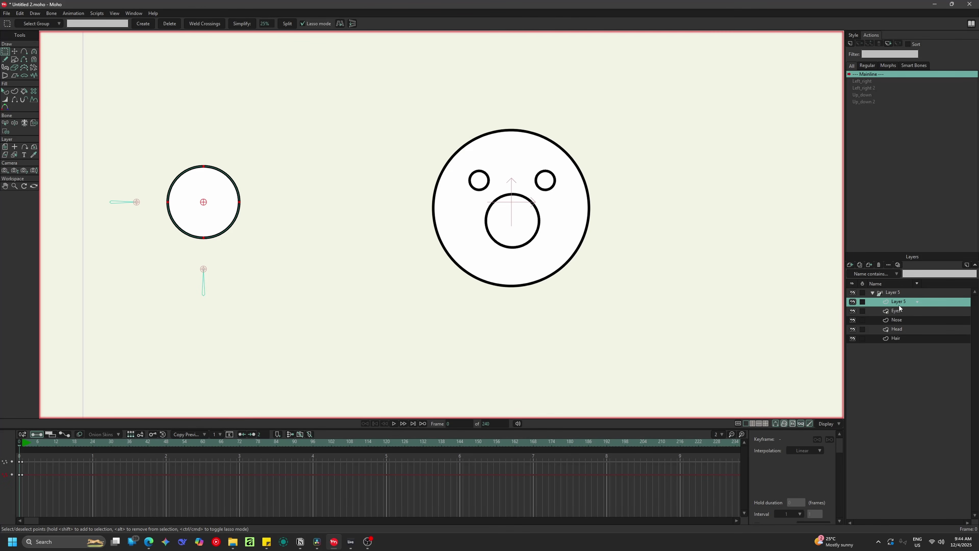
{"action": "left_click", "coordinate": [15, 51]}
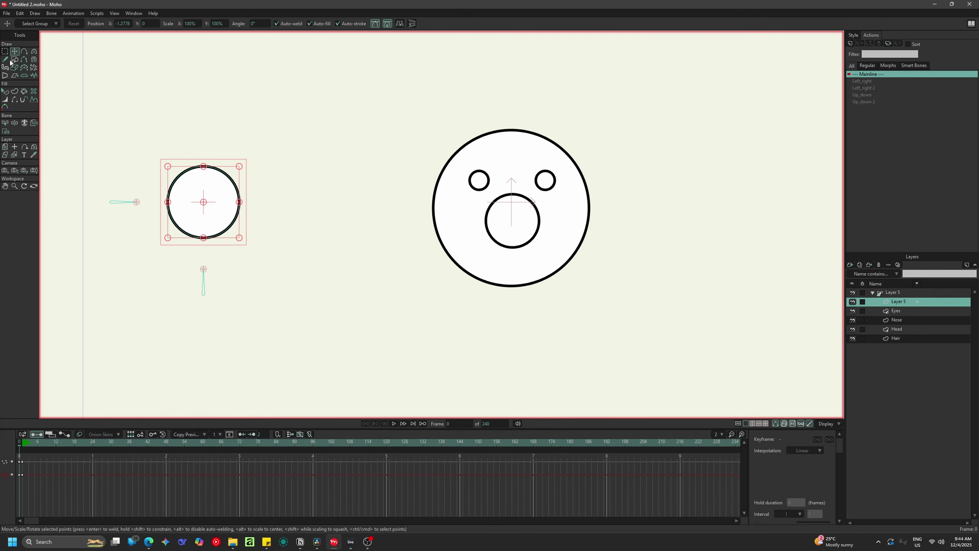
{"action": "key", "text": "Delete"}
{"action": "key", "text": "ctrl+z"}
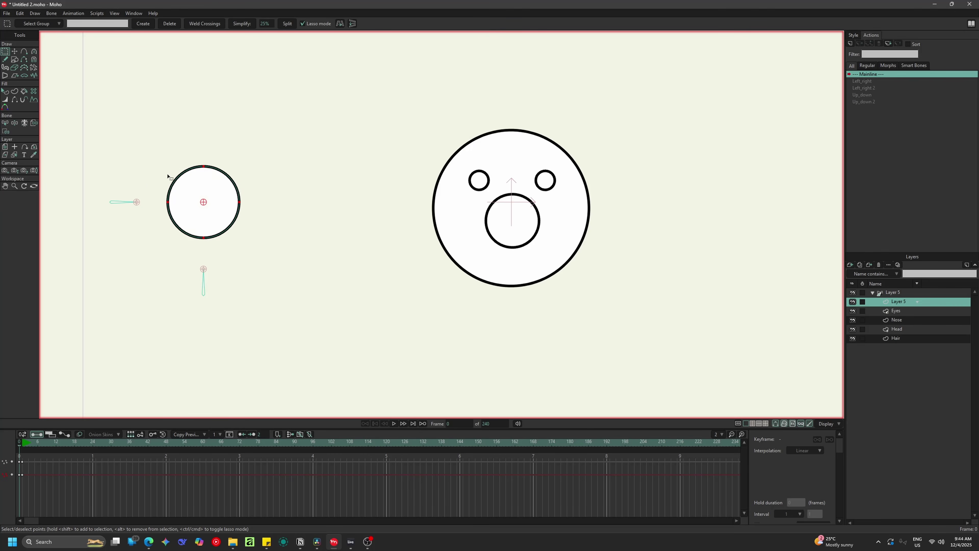
{"action": "left_click", "coordinate": [15, 59]}
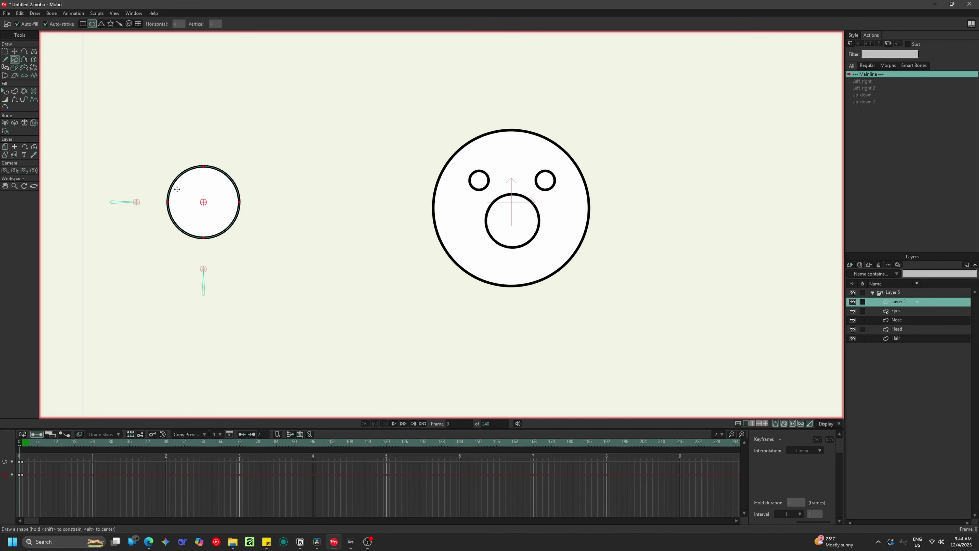
{"action": "left_click_drag", "start_coordinate": [168, 189], "coordinate": [199, 216]}
{"action": "key", "text": "ctrl+z"}
{"action": "left_click", "coordinate": [83, 24]}
{"action": "key", "text": "ctrl+g"}
{"action": "left_click_drag", "start_coordinate": [204, 201], "coordinate": [242, 218]}
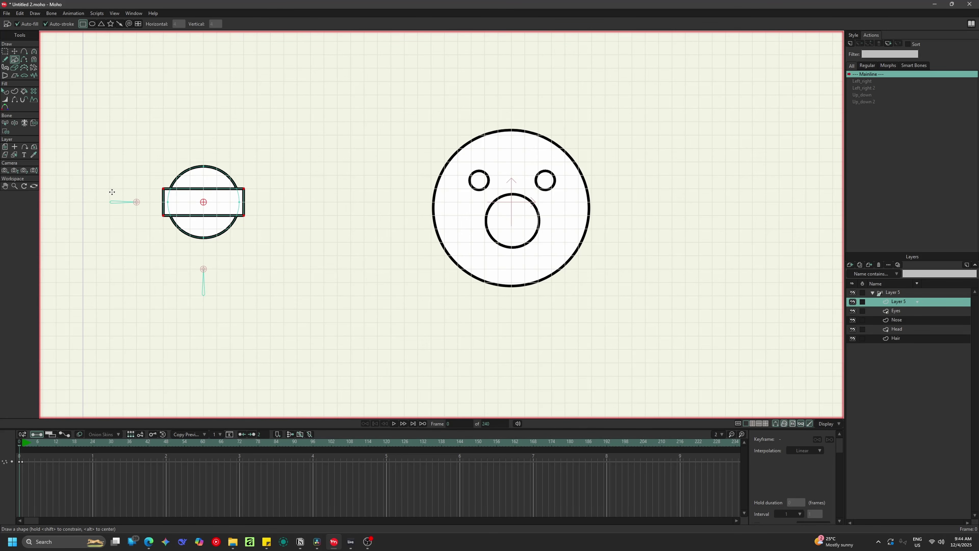
- Check B1's position at frame 25 and draw a longer rectangle at frame 0, centred on the circle and extending to about that position
{"action": "left_click_drag", "start_coordinate": [26, 444], "coordinate": [97, 442]}
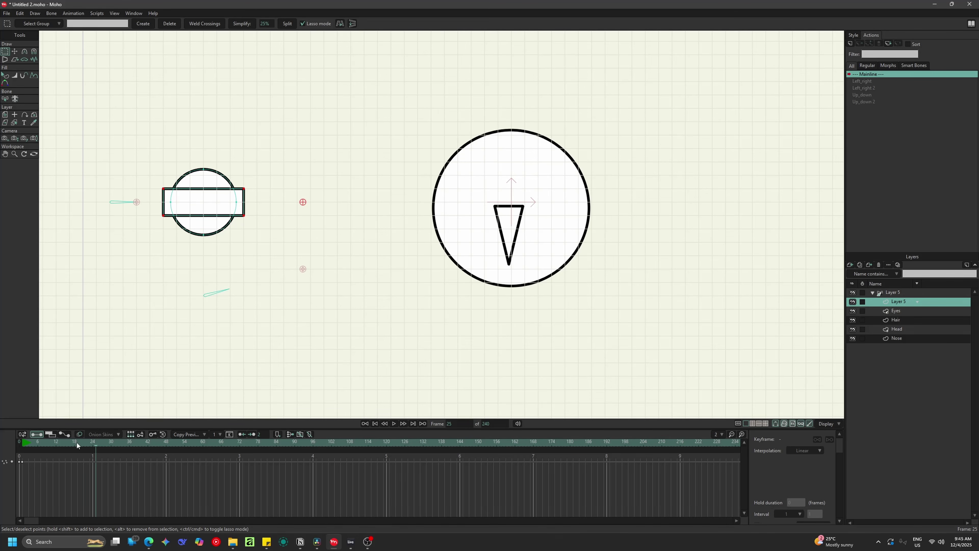
{"action": "key", "text": "ctrl+shift+Left"}
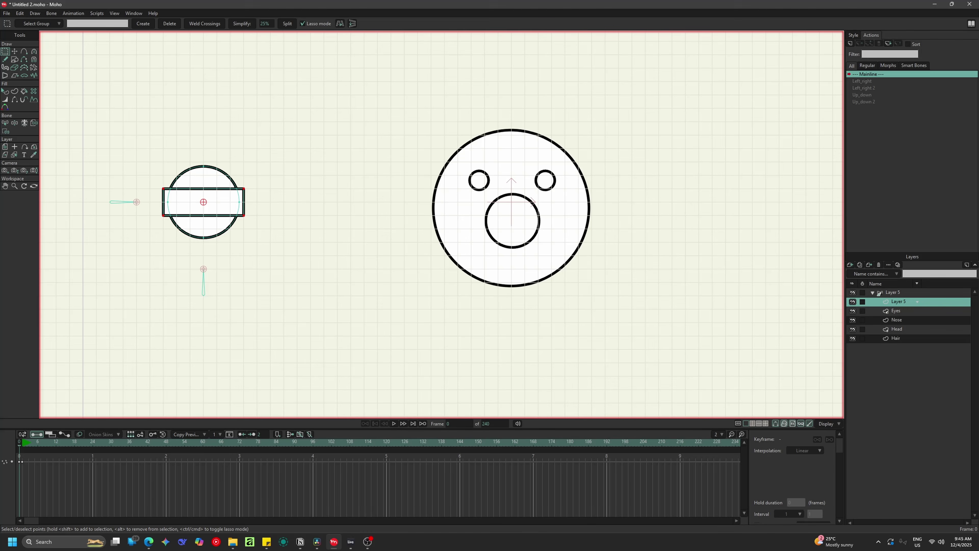
{"action": "left_click", "coordinate": [14, 58]}
{"action": "left_click_drag", "start_coordinate": [203, 202], "coordinate": [308, 216]}
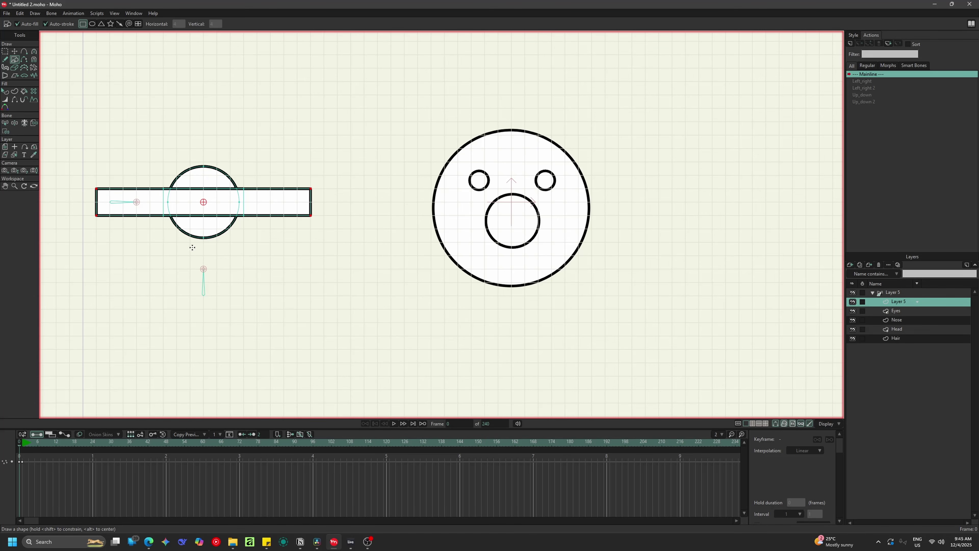
{"action": "key", "text": "ctrl+z"}
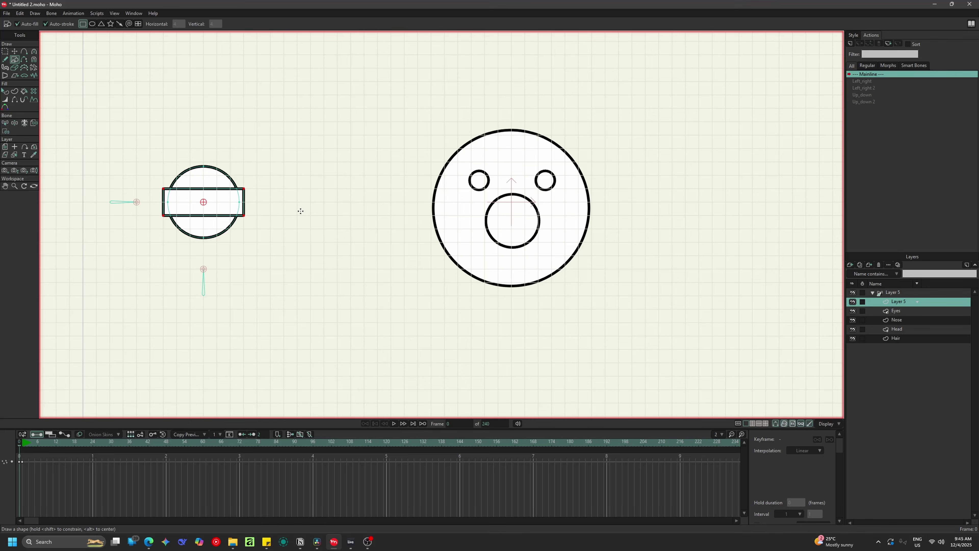
{"action": "mouse_move", "coordinate": [289, 210]}
{"action": "left_mouse_down"}
{"action": "mouse_move", "coordinate": [182, 196]}
{"action": "mouse_move", "coordinate": [300, 214]}
{"action": "left_mouse_up"}
{"action": "key", "text": "ctrl+z"}
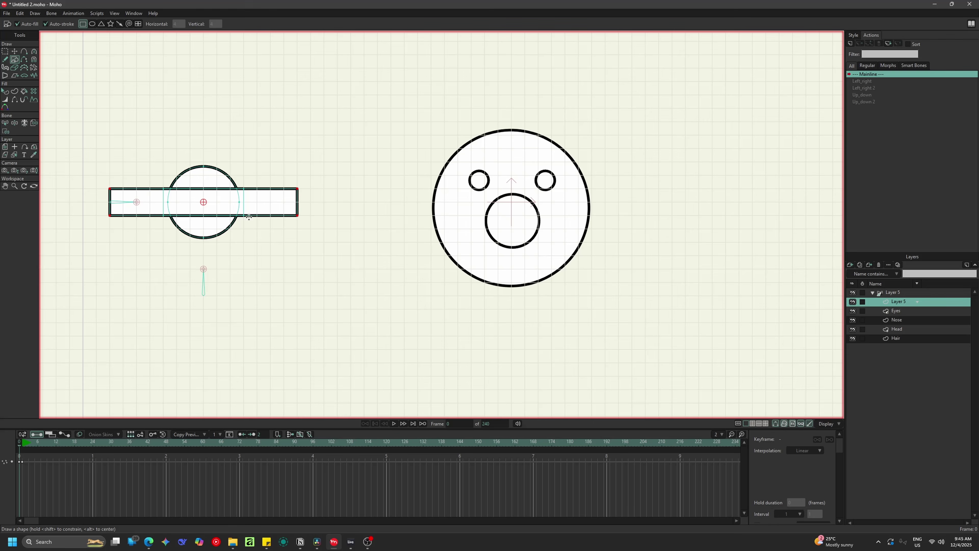
{"action": "left_click_drag", "start_coordinate": [110, 245], "coordinate": [104, 247]}
- Turn off the fill of the long rectangle and the shorter inner rectangle, leaving only their outlines
{"action": "left_click", "coordinate": [5, 91]}
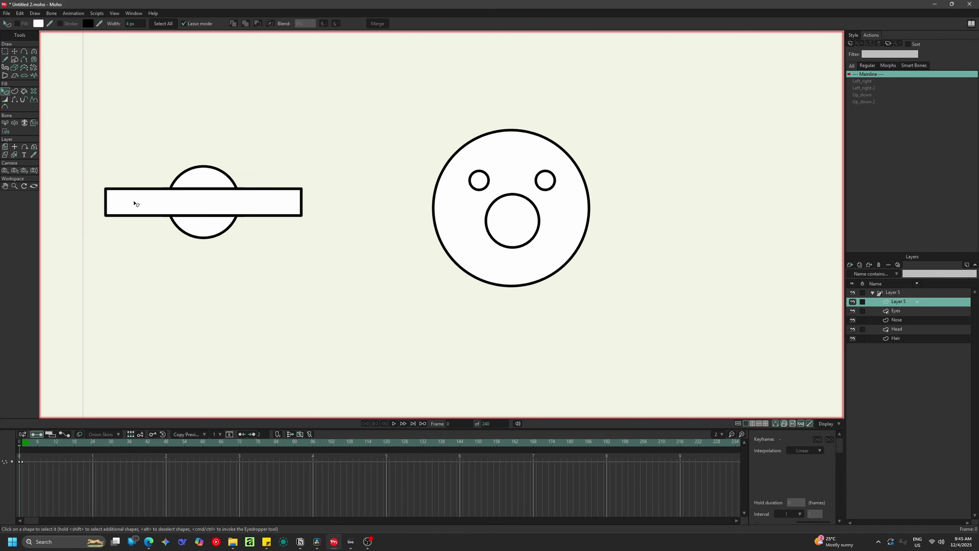
{"action": "left_click", "coordinate": [17, 24]}
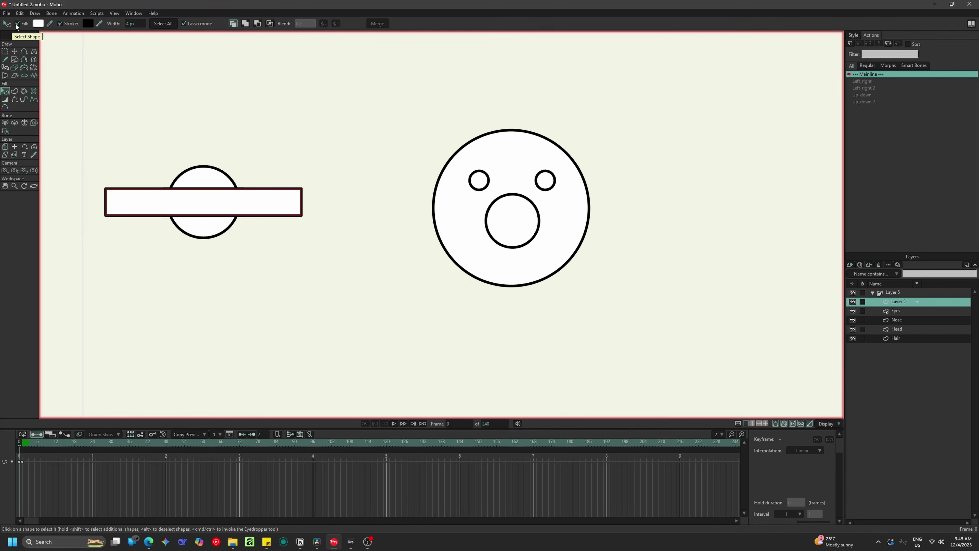
{"action": "left_click", "coordinate": [227, 201]}
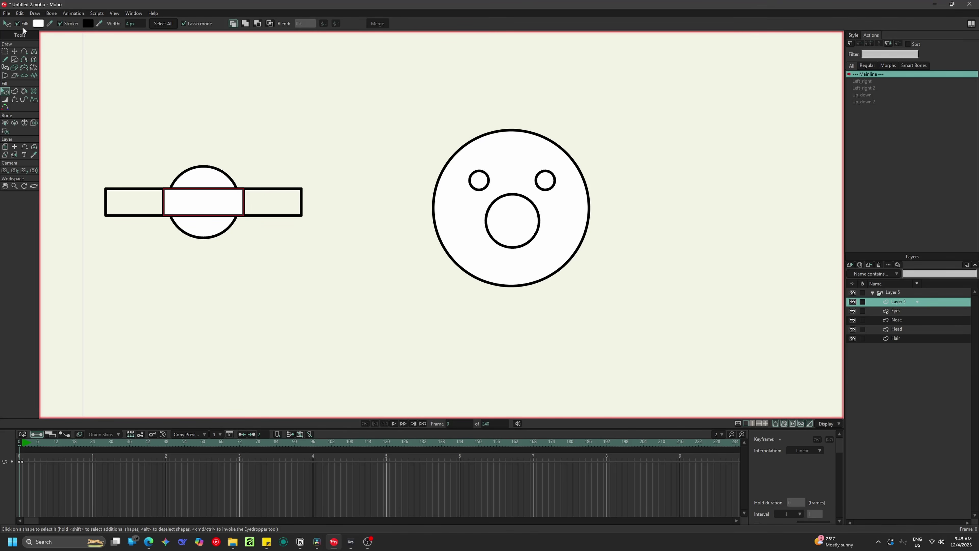
{"action": "left_click", "coordinate": [17, 23]}
{"action": "left_click", "coordinate": [208, 176]}
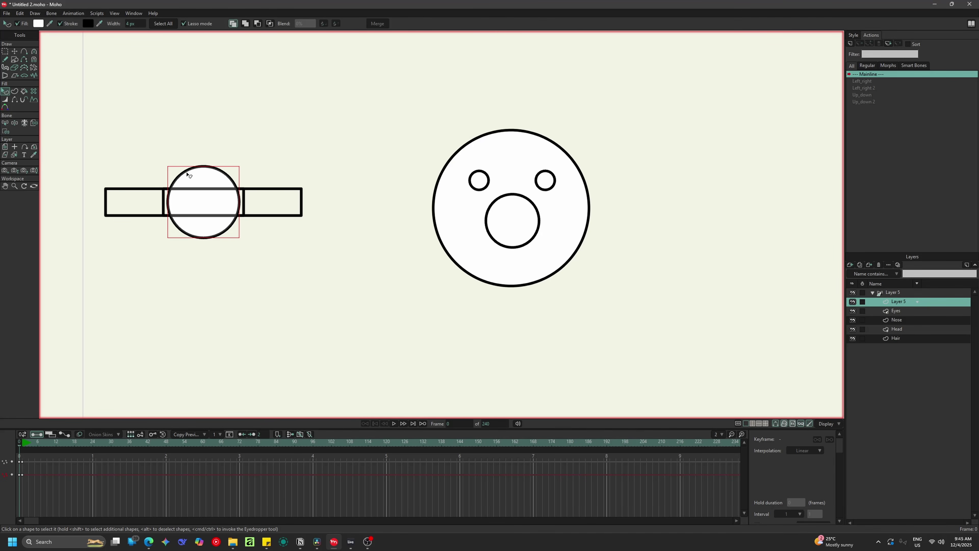
- Try to draw a grid-aligned square around the control circle
{"action": "left_click", "coordinate": [14, 60]}
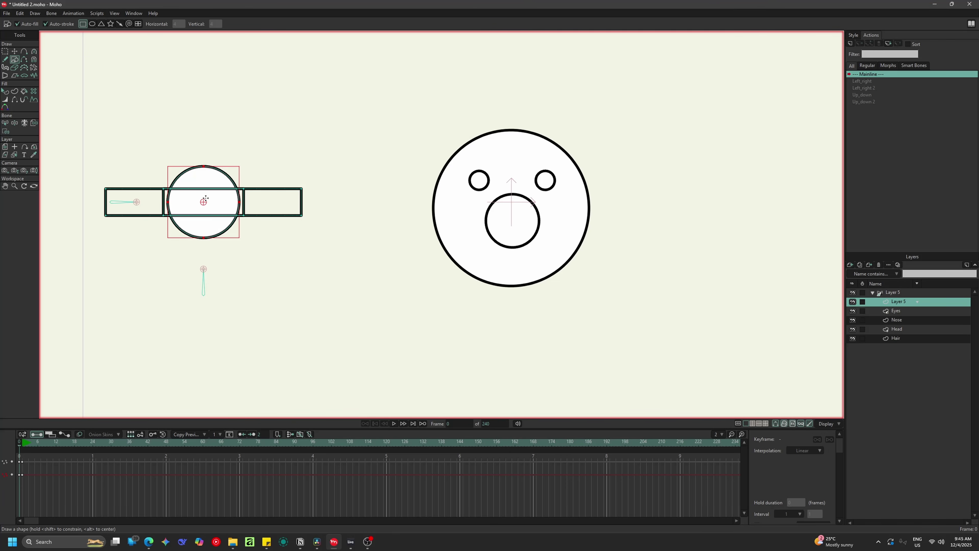
{"action": "left_click_drag", "start_coordinate": [203, 202], "coordinate": [238, 236]}
{"action": "key", "text": "ctrl+z"}
{"action": "key", "text": "ctrl+g"}
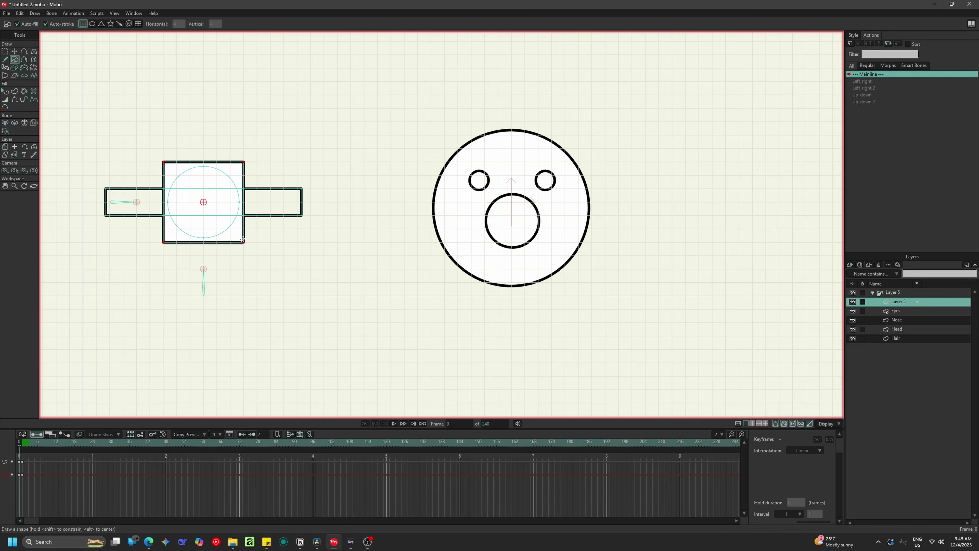
{"action": "key", "text": "ctrl+z"}
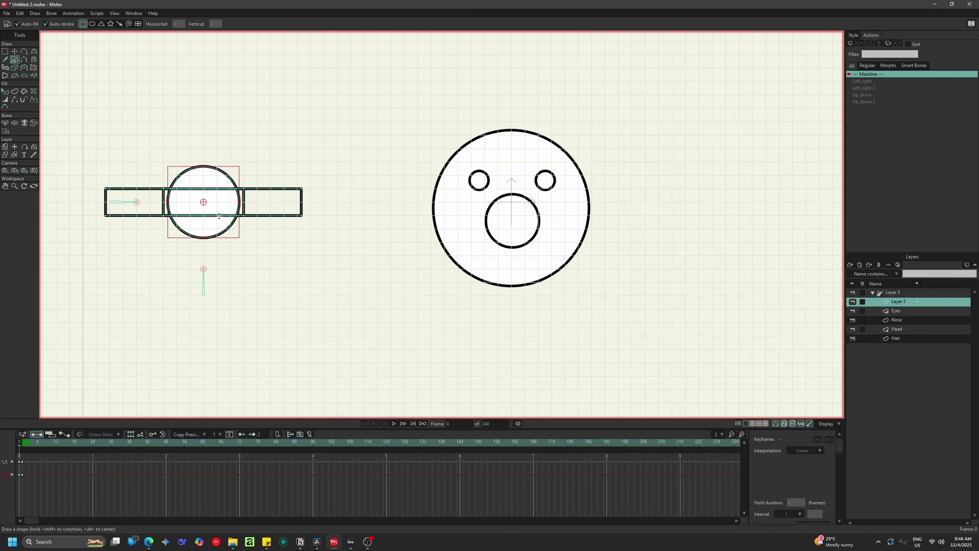
- On the bone layer, mark the Left_right and Up_down bones as shy, hide the shy bones, and turn off the grid
{"action": "left_click", "coordinate": [5, 91]}
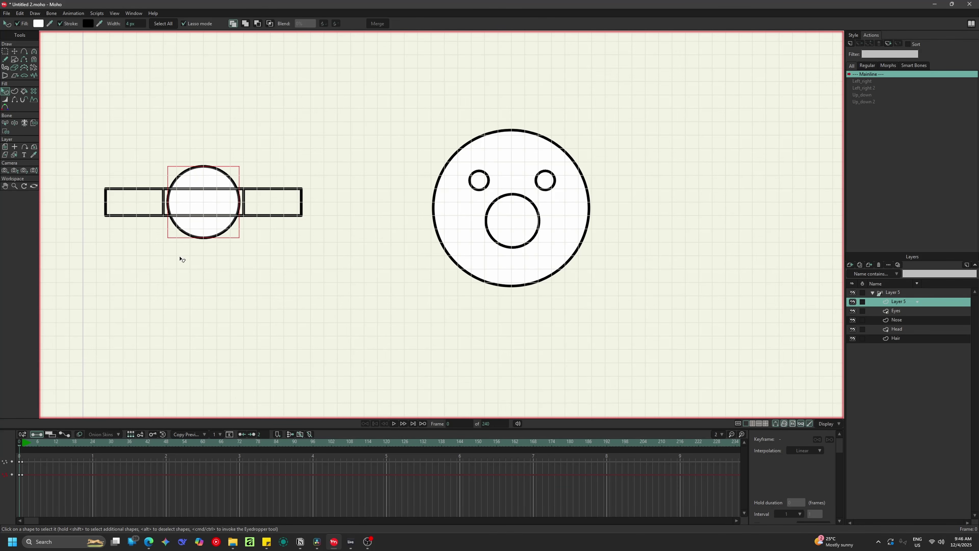
{"action": "left_click", "coordinate": [878, 295]}
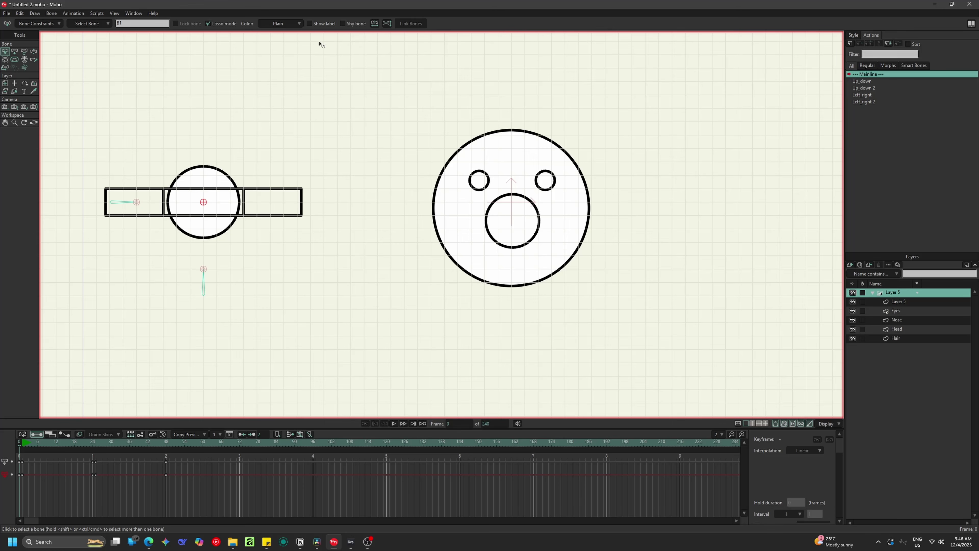
{"action": "mouse_move", "coordinate": [96, 177]}
{"action": "left_mouse_down"}
{"action": "mouse_move", "coordinate": [172, 333]}
{"action": "mouse_move", "coordinate": [247, 272]}
{"action": "mouse_move", "coordinate": [143, 189]}
{"action": "mouse_move", "coordinate": [104, 162]}
{"action": "left_mouse_up"}
{"action": "left_click", "coordinate": [51, 13]}
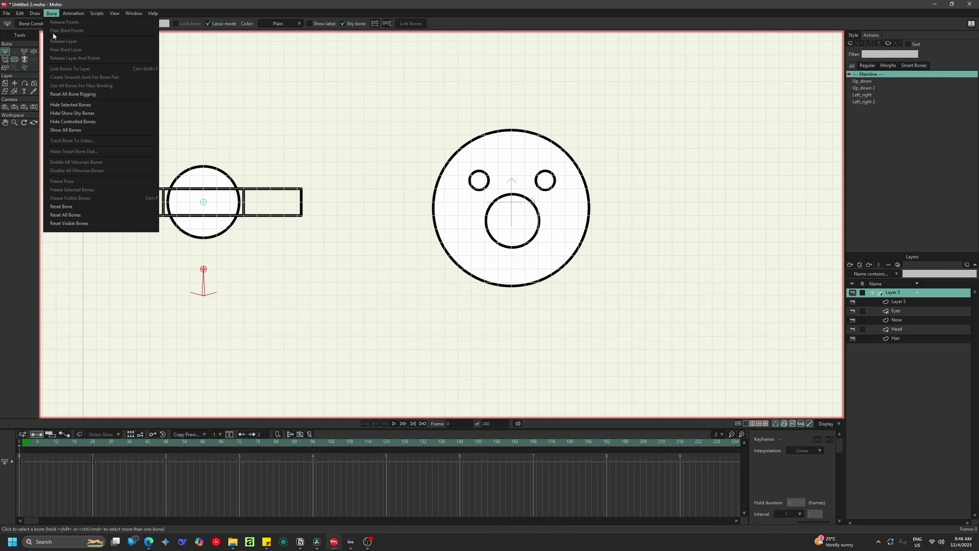
{"action": "left_click", "coordinate": [71, 113]}
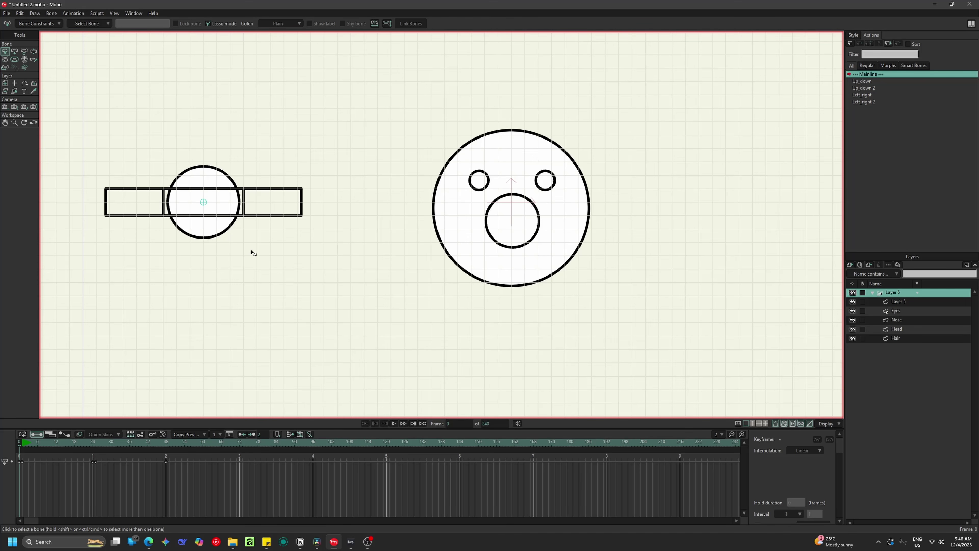
{"action": "key", "text": "ctrl+g"}
- At frame 1, move the B1 bone around inside its control circle in all directions to test the head turn
{"action": "left_click", "coordinate": [23, 444]}
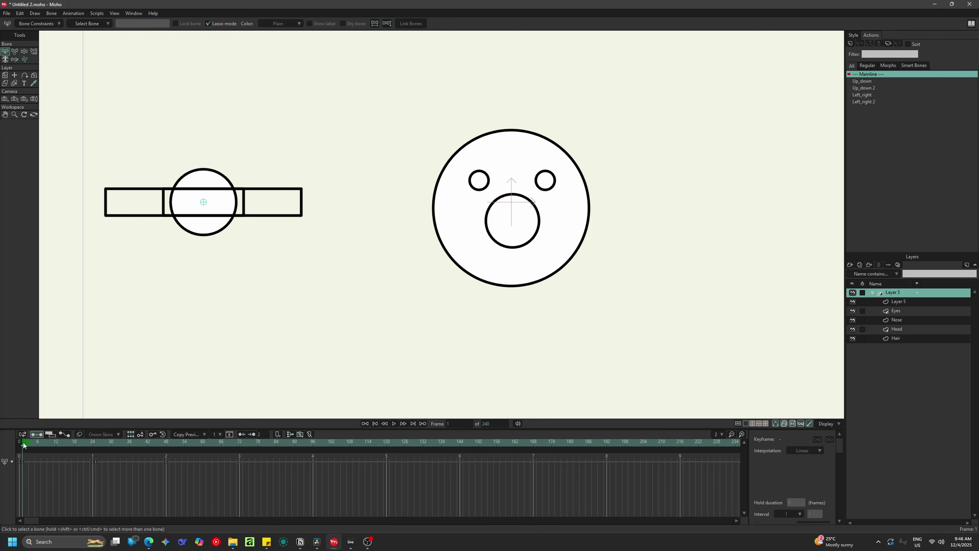
{"action": "left_click", "coordinate": [24, 51]}
{"action": "left_click", "coordinate": [14, 51]}
{"action": "mouse_move", "coordinate": [203, 202]}
{"action": "left_mouse_down"}
{"action": "mouse_move", "coordinate": [196, 192]}
{"action": "mouse_move", "coordinate": [184, 217]}
{"action": "mouse_move", "coordinate": [212, 199]}
{"action": "mouse_move", "coordinate": [175, 208]}
{"action": "mouse_move", "coordinate": [208, 173]}
{"action": "mouse_move", "coordinate": [224, 198]}
{"action": "mouse_move", "coordinate": [242, 203]}
{"action": "mouse_move", "coordinate": [176, 202]}
{"action": "mouse_move", "coordinate": [311, 203]}
{"action": "mouse_move", "coordinate": [299, 209]}
{"action": "mouse_move", "coordinate": [292, 195]}
{"action": "mouse_move", "coordinate": [311, 200]}
{"action": "mouse_move", "coordinate": [101, 200]}
{"action": "mouse_move", "coordinate": [287, 201]}
{"action": "mouse_move", "coordinate": [126, 208]}
{"action": "mouse_move", "coordinate": [162, 188]}
{"action": "mouse_move", "coordinate": [197, 232]}
{"action": "mouse_move", "coordinate": [174, 139]}
{"action": "mouse_move", "coordinate": [144, 190]}
{"action": "mouse_move", "coordinate": [122, 157]}
{"action": "mouse_move", "coordinate": [100, 148]}
{"action": "mouse_move", "coordinate": [244, 153]}
{"action": "mouse_move", "coordinate": [72, 140]}
{"action": "mouse_move", "coordinate": [111, 146]}
{"action": "mouse_move", "coordinate": [128, 172]}
{"action": "mouse_move", "coordinate": [116, 146]}
{"action": "mouse_move", "coordinate": [109, 157]}
{"action": "mouse_move", "coordinate": [142, 181]}
{"action": "mouse_move", "coordinate": [150, 238]}
{"action": "mouse_move", "coordinate": [105, 253]}
{"action": "mouse_move", "coordinate": [110, 184]}
{"action": "mouse_move", "coordinate": [111, 255]}
{"action": "mouse_move", "coordinate": [194, 243]}
{"action": "mouse_move", "coordinate": [100, 236]}
{"action": "mouse_move", "coordinate": [111, 169]}
{"action": "mouse_move", "coordinate": [255, 175]}
{"action": "mouse_move", "coordinate": [171, 225]}
{"action": "mouse_move", "coordinate": [209, 185]}
{"action": "mouse_move", "coordinate": [201, 227]}
{"action": "mouse_move", "coordinate": [131, 186]}
{"action": "mouse_move", "coordinate": [124, 216]}
{"action": "mouse_move", "coordinate": [145, 204]}
{"action": "mouse_move", "coordinate": [121, 202]}
{"action": "mouse_move", "coordinate": [275, 202]}
{"action": "mouse_move", "coordinate": [186, 195]}
{"action": "mouse_move", "coordinate": [209, 201]}
{"action": "left_mouse_up"}
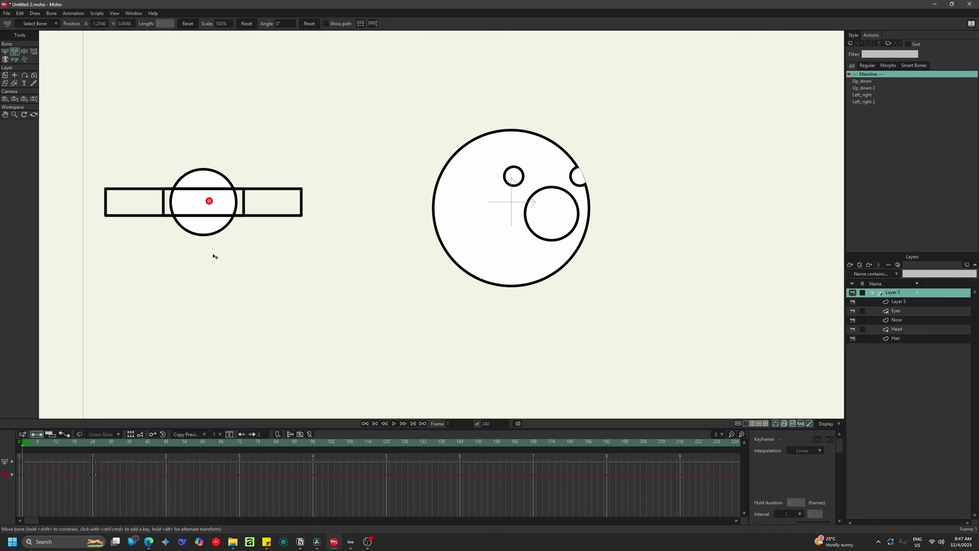
{"action": "mouse_move", "coordinate": [193, 201]}
{"action": "left_mouse_down"}
{"action": "mouse_move", "coordinate": [228, 205]}
{"action": "mouse_move", "coordinate": [183, 193]}
{"action": "mouse_move", "coordinate": [193, 189]}
{"action": "mouse_move", "coordinate": [203, 219]}
{"action": "mouse_move", "coordinate": [208, 190]}
{"action": "mouse_move", "coordinate": [190, 203]}
{"action": "mouse_move", "coordinate": [197, 213]}
{"action": "mouse_move", "coordinate": [184, 193]}
{"action": "mouse_move", "coordinate": [219, 212]}
{"action": "mouse_move", "coordinate": [203, 221]}
{"action": "mouse_move", "coordinate": [203, 198]}
{"action": "mouse_move", "coordinate": [212, 201]}
{"action": "mouse_move", "coordinate": [188, 204]}
{"action": "mouse_move", "coordinate": [204, 179]}
{"action": "mouse_move", "coordinate": [211, 196]}
{"action": "mouse_move", "coordinate": [200, 203]}
{"action": "mouse_move", "coordinate": [274, 203]}
{"action": "mouse_move", "coordinate": [208, 187]}
{"action": "mouse_move", "coordinate": [196, 205]}
{"action": "mouse_move", "coordinate": [201, 222]}
{"action": "mouse_move", "coordinate": [202, 197]}
{"action": "mouse_move", "coordinate": [295, 201]}
{"action": "mouse_move", "coordinate": [136, 199]}
{"action": "mouse_move", "coordinate": [263, 205]}
{"action": "mouse_move", "coordinate": [230, 169]}
{"action": "mouse_move", "coordinate": [208, 213]}
{"action": "mouse_move", "coordinate": [196, 201]}
{"action": "mouse_move", "coordinate": [206, 203]}
{"action": "left_mouse_up"}
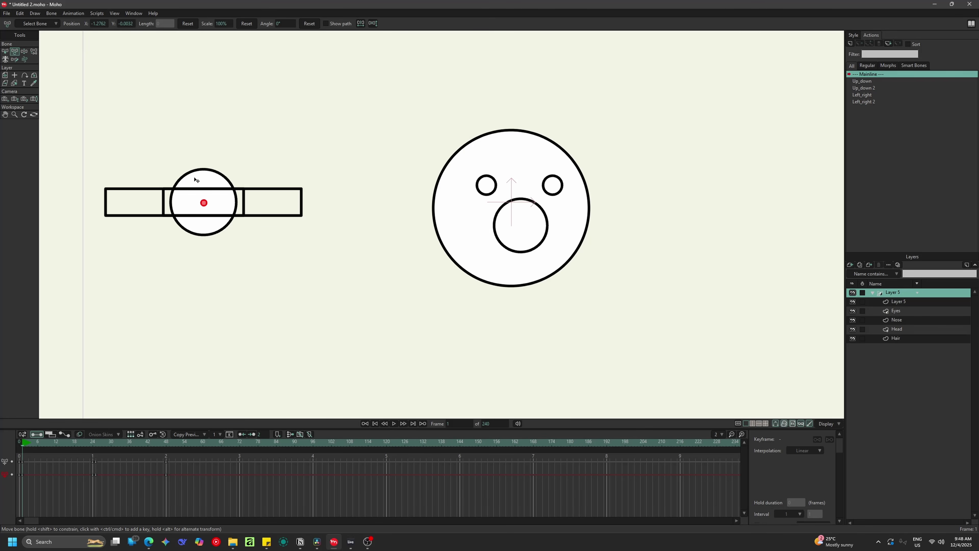
{"action": "left_click_drag", "start_coordinate": [204, 203], "coordinate": [204, 201]}
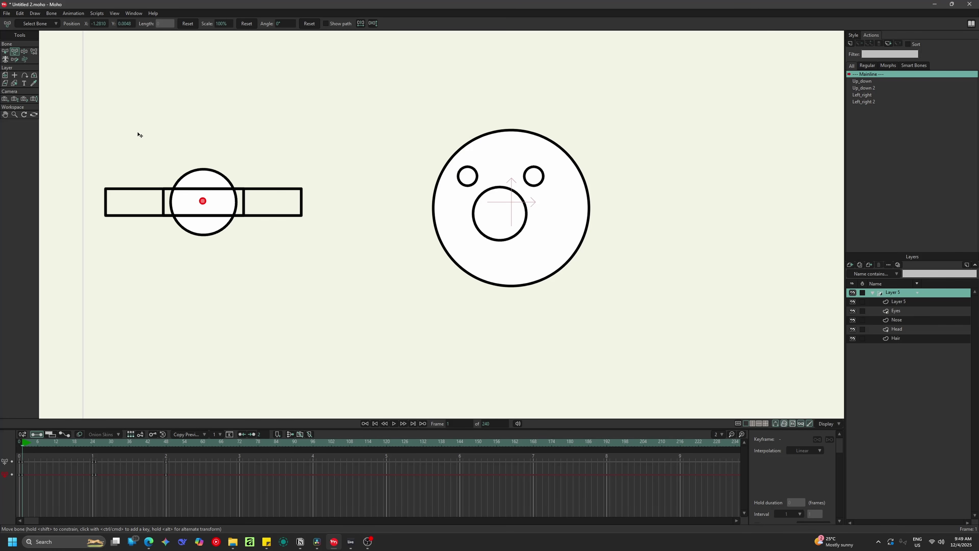
{"action": "left_click_drag", "start_coordinate": [204, 202], "coordinate": [204, 204]}
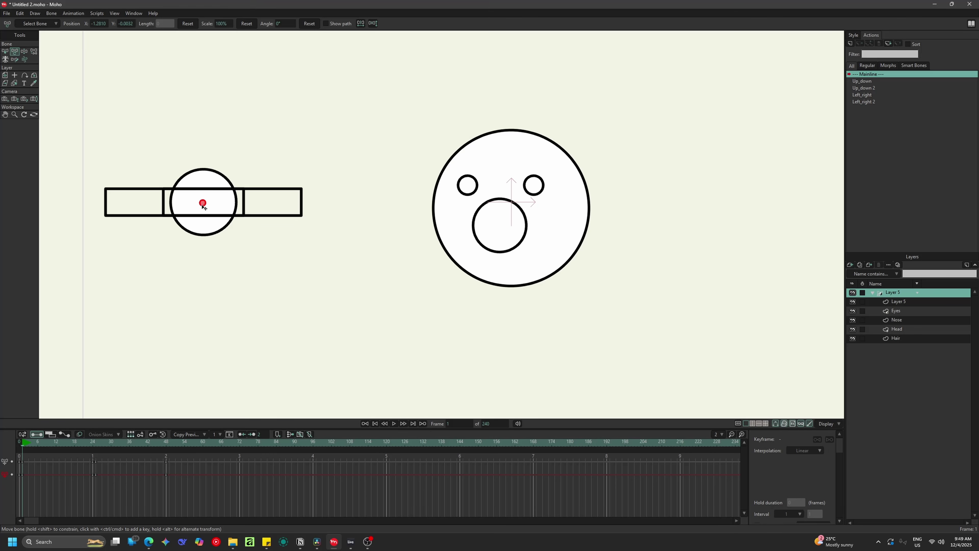
{"action": "left_click_drag", "start_coordinate": [204, 206], "coordinate": [204, 204]}
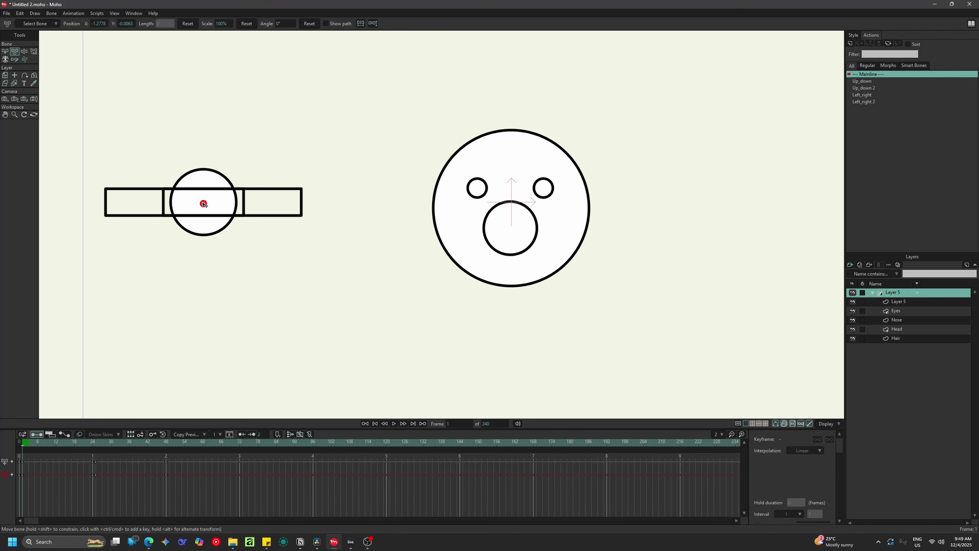
{"action": "left_click_drag", "start_coordinate": [204, 205], "coordinate": [200, 201]}
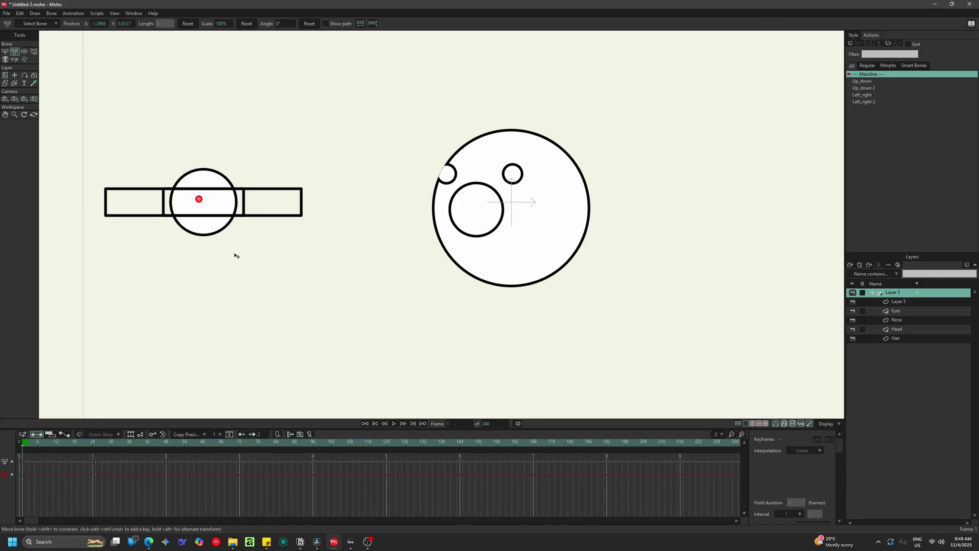
{"action": "mouse_move", "coordinate": [200, 201]}
{"action": "left_mouse_down"}
{"action": "mouse_move", "coordinate": [197, 208]}
{"action": "mouse_move", "coordinate": [212, 204]}
{"action": "mouse_move", "coordinate": [189, 207]}
{"action": "mouse_move", "coordinate": [268, 207]}
{"action": "mouse_move", "coordinate": [274, 224]}
{"action": "mouse_move", "coordinate": [271, 186]}
{"action": "mouse_move", "coordinate": [264, 199]}
{"action": "mouse_move", "coordinate": [278, 187]}
{"action": "mouse_move", "coordinate": [149, 195]}
{"action": "mouse_move", "coordinate": [146, 212]}
{"action": "mouse_move", "coordinate": [289, 203]}
{"action": "mouse_move", "coordinate": [145, 205]}
{"action": "mouse_move", "coordinate": [213, 205]}
{"action": "left_mouse_up"}
- Play back the head-turn animation from the beginning several times
{"action": "left_click", "coordinate": [394, 423]}
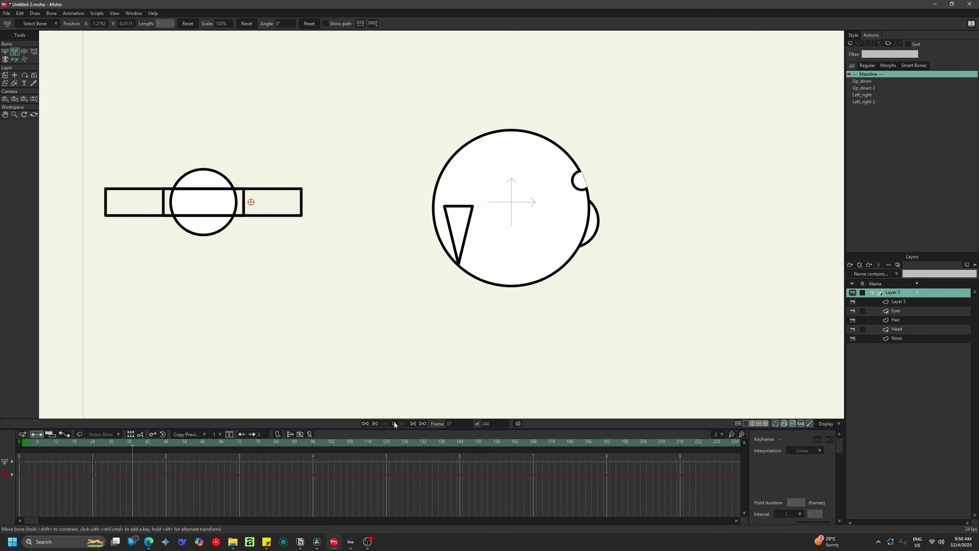
{"action": "left_click", "coordinate": [394, 423]}
{"action": "left_click", "coordinate": [374, 424]}
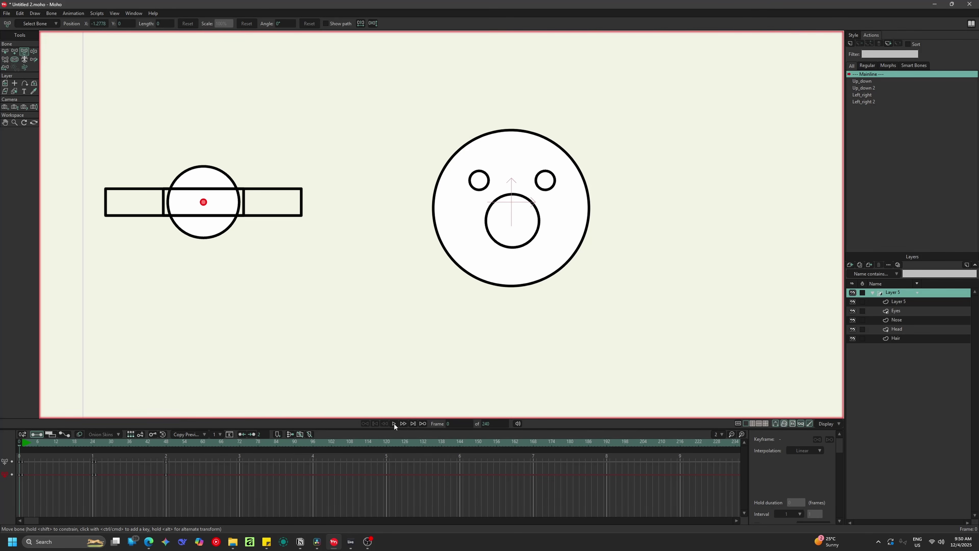
{"action": "left_click", "coordinate": [394, 423]}
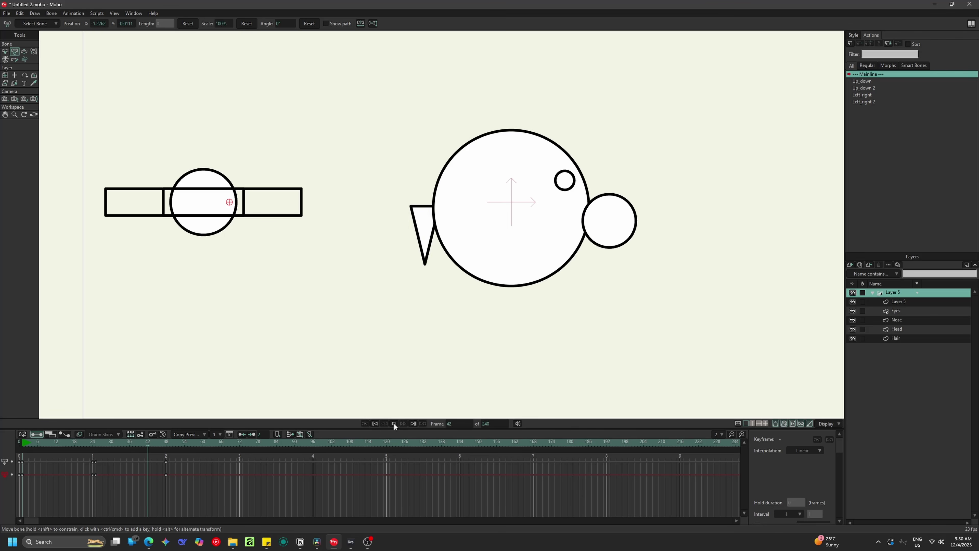
{"action": "left_click", "coordinate": [394, 423]}
{"action": "left_click", "coordinate": [375, 425]}
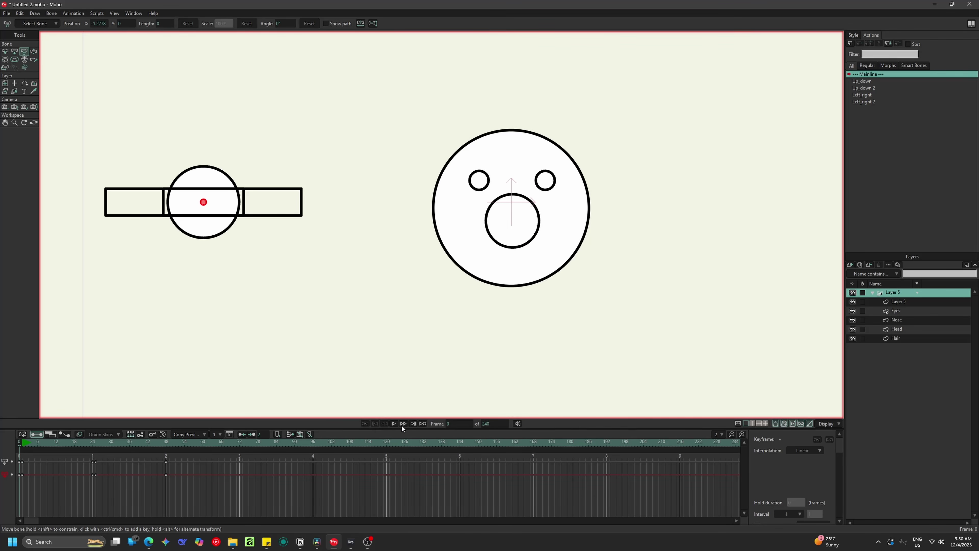
{"action": "left_click", "coordinate": [394, 423]}
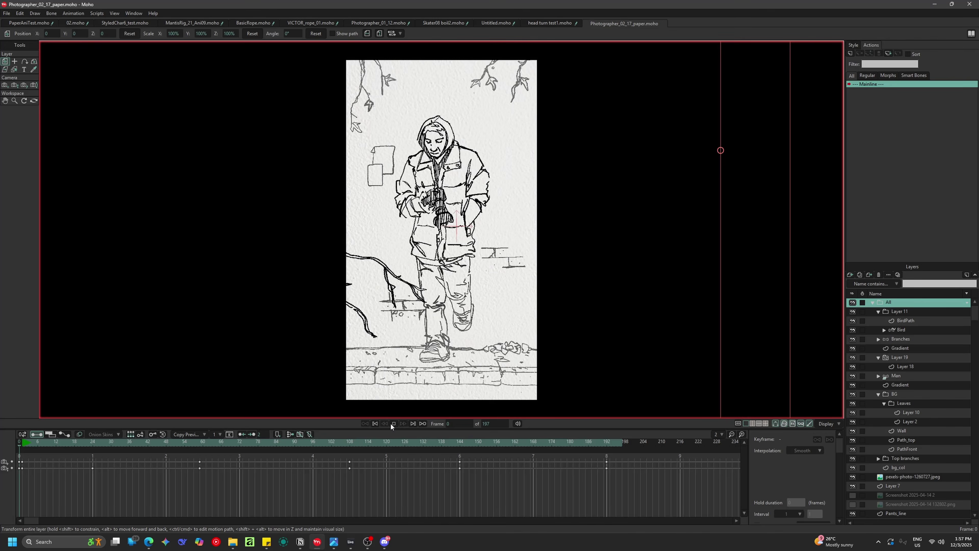
- Play the walking man animation in Photographer_02_17_paper.moho and examine its timeline and drawing up close
{"action": "left_click", "coordinate": [393, 423]}
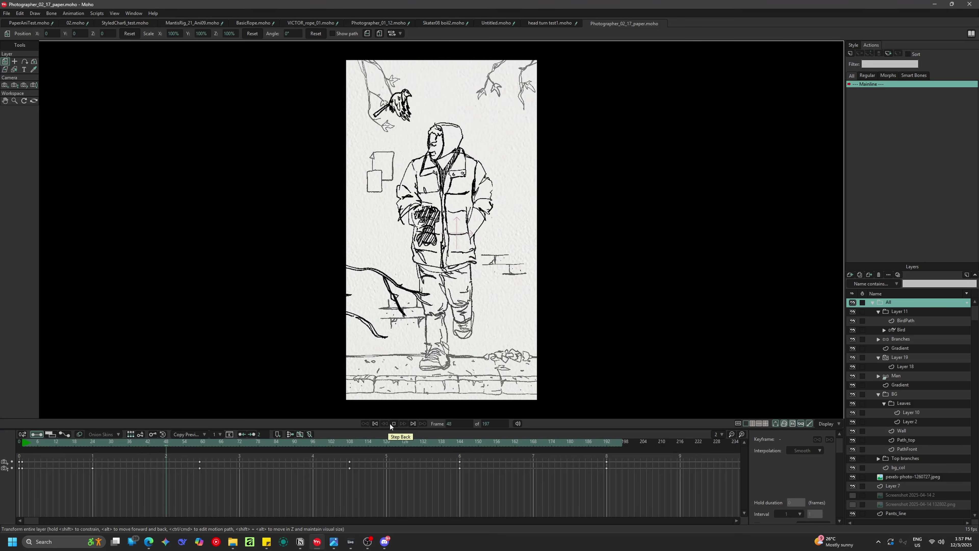
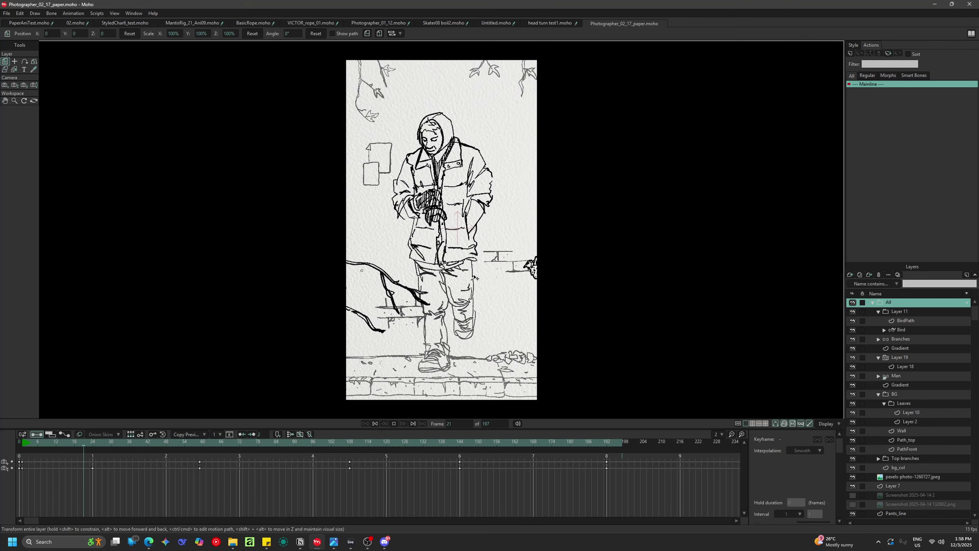
{"action": "left_click", "coordinate": [393, 424]}
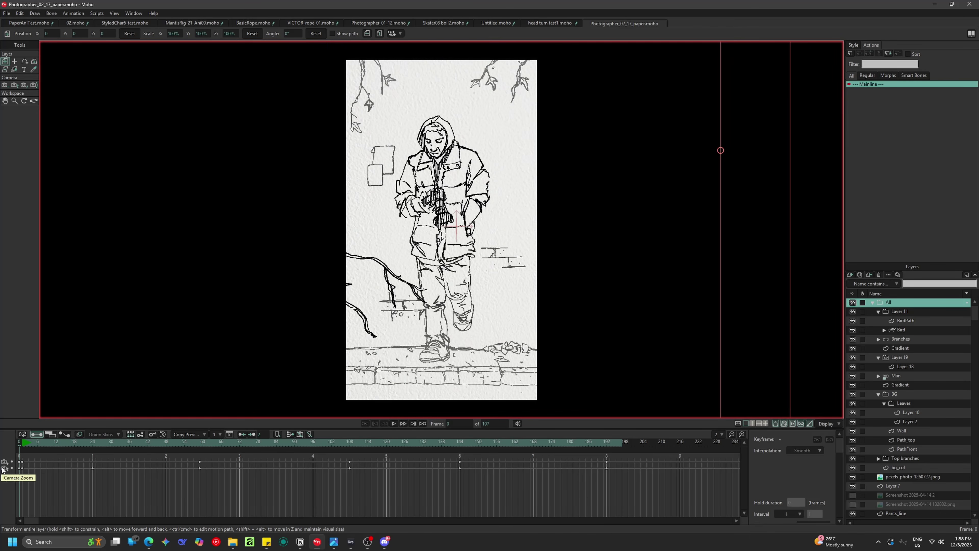
{"action": "mouse_move", "coordinate": [25, 445]}
{"action": "left_mouse_down"}
{"action": "mouse_move", "coordinate": [195, 445]}
{"action": "mouse_move", "coordinate": [167, 447]}
{"action": "mouse_move", "coordinate": [296, 461]}
{"action": "left_mouse_up"}
{"action": "scroll", "coordinate": [231, 405], "scroll_direction": "up", "scroll_amount": 3}
{"action": "mouse_move", "coordinate": [317, 462]}
{"action": "left_mouse_down"}
{"action": "mouse_move", "coordinate": [431, 466]}
{"action": "mouse_move", "coordinate": [20, 464]}
{"action": "left_mouse_up"}
{"action": "scroll", "coordinate": [291, 299], "scroll_direction": "down", "scroll_amount": 2}
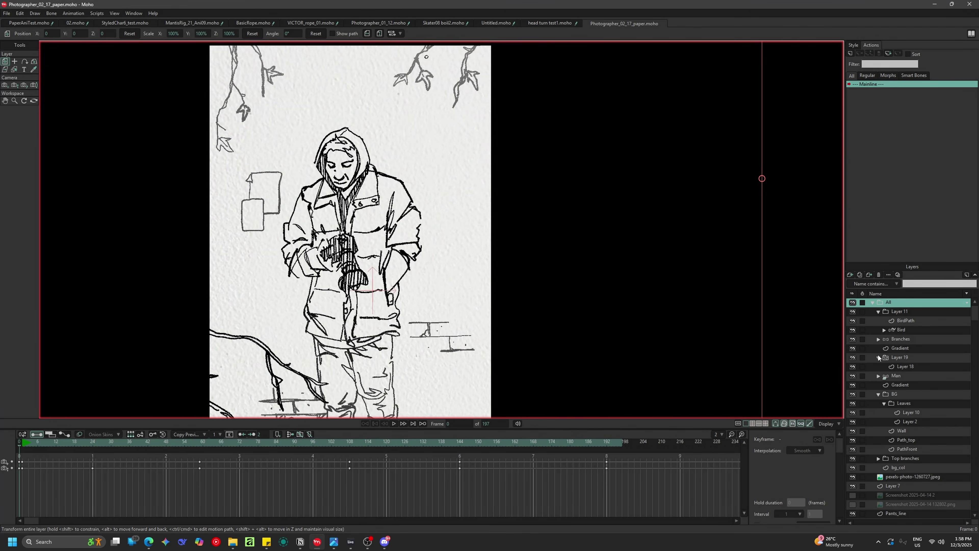
- On the Man bone layer at frame 1, move the round control bone beside the head slightly to turn the man's head
{"action": "left_click", "coordinate": [904, 375]}
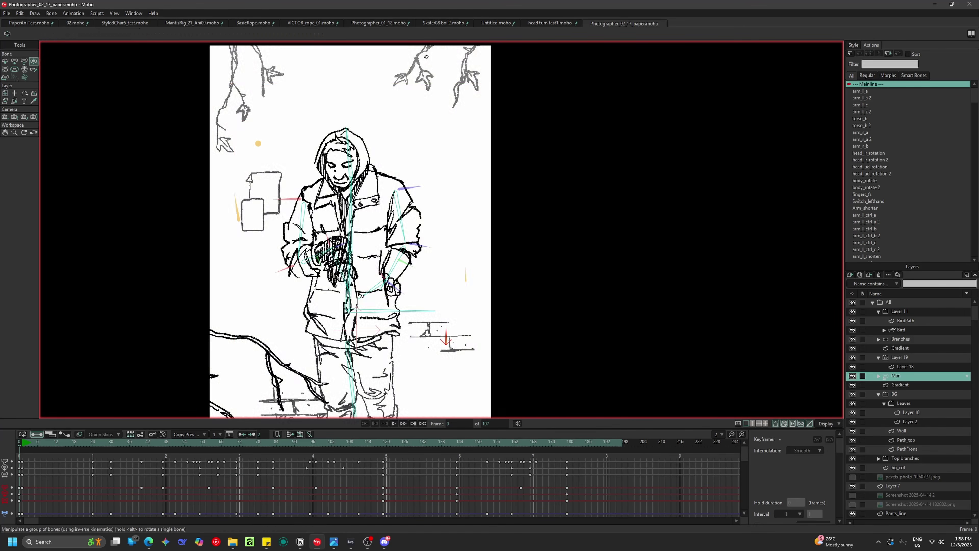
{"action": "scroll", "coordinate": [359, 289], "scroll_direction": "up", "scroll_amount": 2}
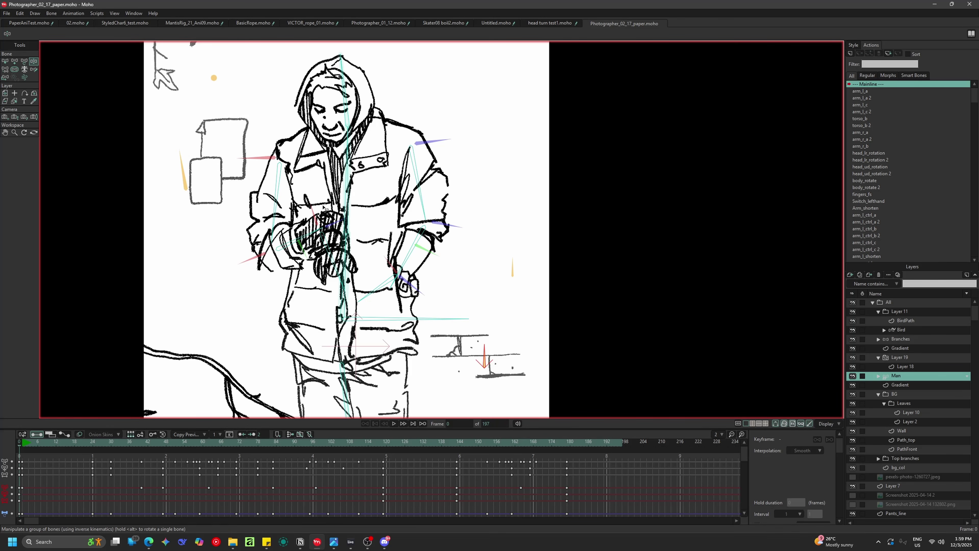
{"action": "scroll", "coordinate": [323, 205], "scroll_direction": "down", "scroll_amount": 1}
{"action": "scroll", "coordinate": [238, 106], "scroll_direction": "up", "scroll_amount": 1}
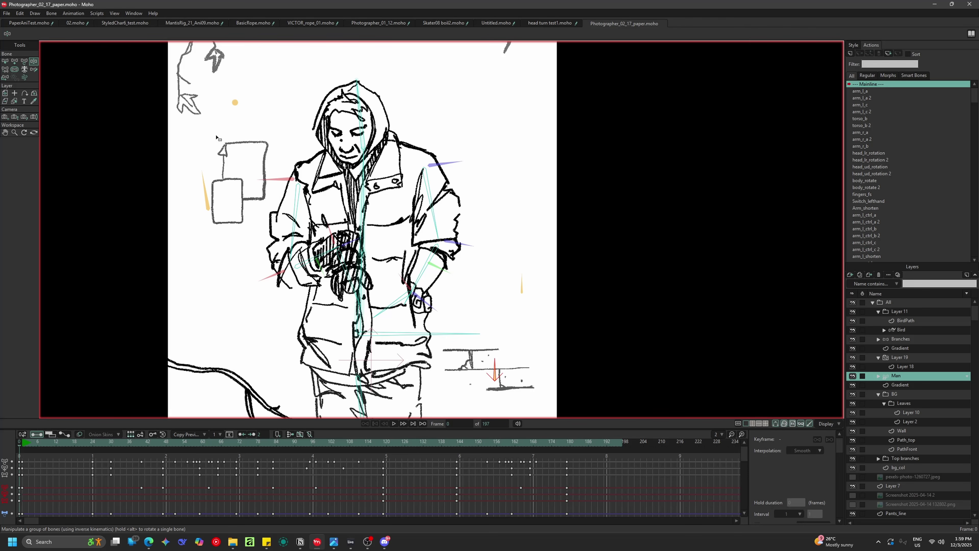
{"action": "left_click", "coordinate": [22, 445]}
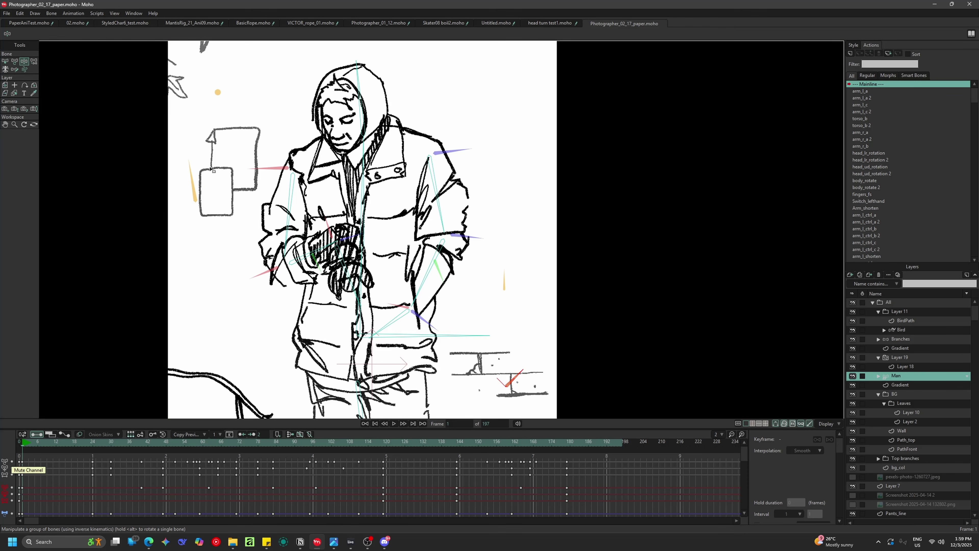
{"action": "left_click", "coordinate": [218, 92]}
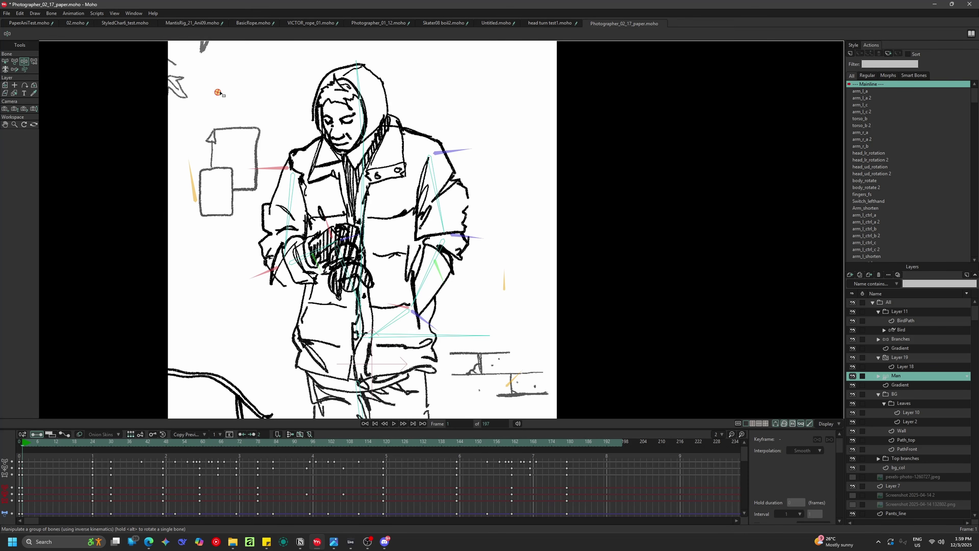
{"action": "left_click", "coordinate": [14, 61]}
{"action": "mouse_move", "coordinate": [218, 93]}
{"action": "left_mouse_down"}
{"action": "mouse_move", "coordinate": [228, 116]}
{"action": "mouse_move", "coordinate": [257, 110]}
{"action": "mouse_move", "coordinate": [258, 66]}
{"action": "mouse_move", "coordinate": [194, 76]}
{"action": "mouse_move", "coordinate": [170, 96]}
{"action": "mouse_move", "coordinate": [177, 75]}
{"action": "mouse_move", "coordinate": [232, 83]}
{"action": "mouse_move", "coordinate": [221, 57]}
{"action": "mouse_move", "coordinate": [232, 55]}
{"action": "mouse_move", "coordinate": [228, 117]}
{"action": "mouse_move", "coordinate": [201, 90]}
{"action": "mouse_move", "coordinate": [230, 71]}
{"action": "mouse_move", "coordinate": [234, 82]}
{"action": "mouse_move", "coordinate": [217, 69]}
{"action": "mouse_move", "coordinate": [230, 73]}
{"action": "mouse_move", "coordinate": [221, 91]}
{"action": "left_mouse_up"}
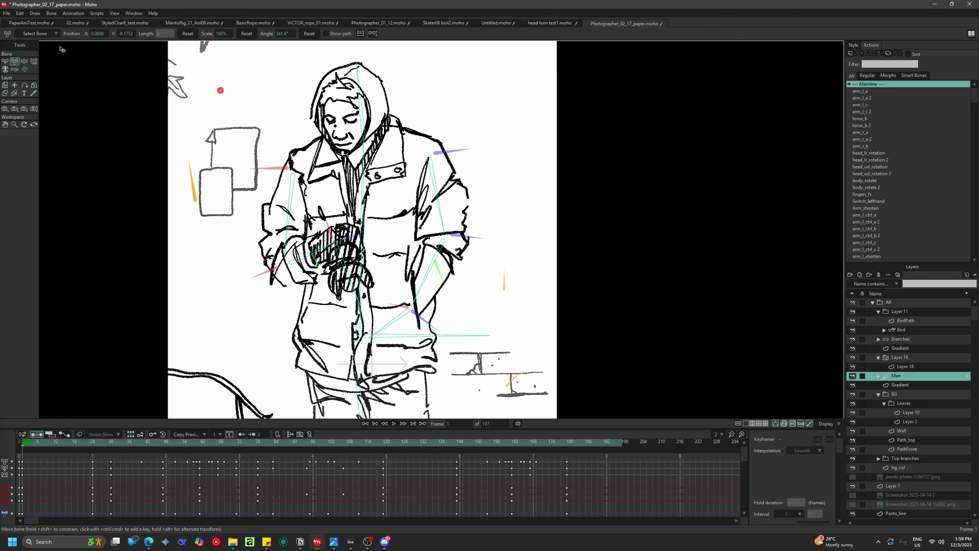
- At frame 0, test the body_rotate bone, the head bone and the torso_b bone with Manipulate Bones
{"action": "left_click", "coordinate": [24, 62]}
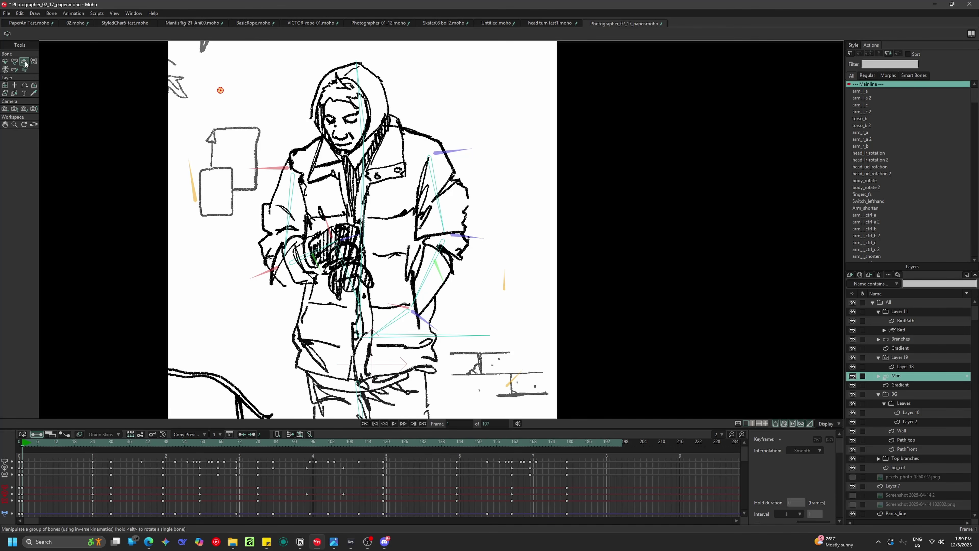
{"action": "left_click", "coordinate": [19, 446]}
{"action": "left_click_drag", "start_coordinate": [211, 172], "coordinate": [268, 205]}
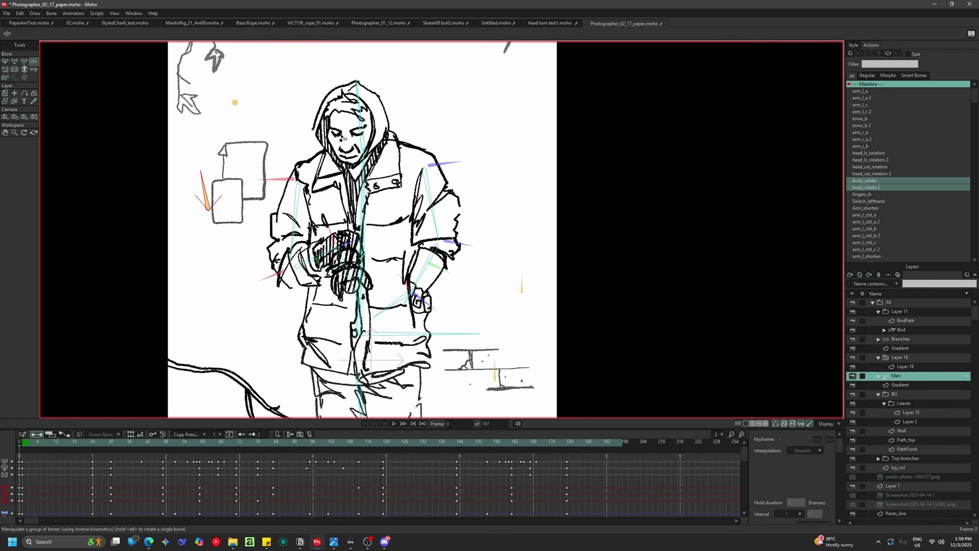
{"action": "left_click_drag", "start_coordinate": [362, 125], "coordinate": [334, 133]}
{"action": "left_click_drag", "start_coordinate": [346, 184], "coordinate": [376, 190]}
- Rotate the orange control bone near the bricks and the fingers_fs bone to test what they drive
{"action": "left_click_drag", "start_coordinate": [480, 332], "coordinate": [464, 212]}
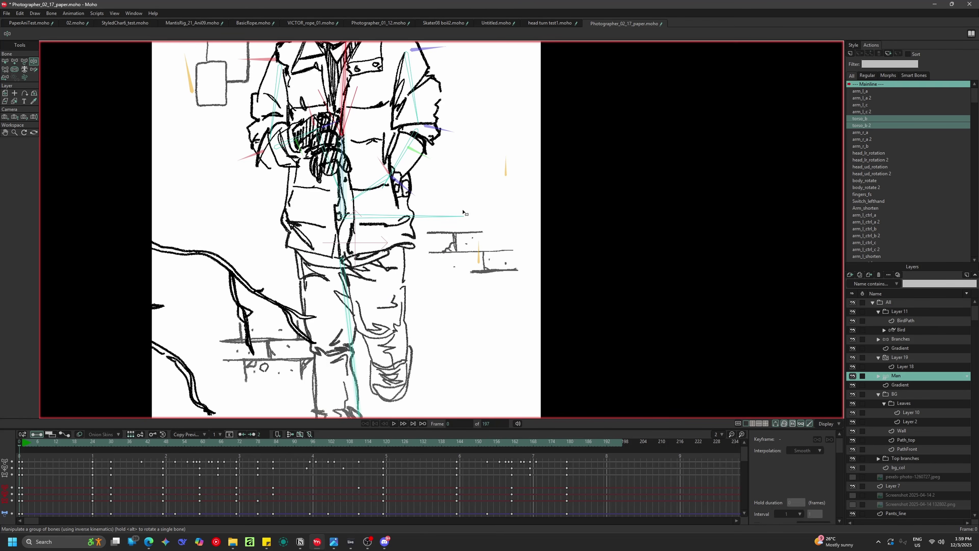
{"action": "left_click", "coordinate": [482, 251]}
{"action": "left_click_drag", "start_coordinate": [449, 332], "coordinate": [447, 283]}
{"action": "left_click_drag", "start_coordinate": [464, 206], "coordinate": [478, 190]}
{"action": "mouse_move", "coordinate": [504, 117]}
{"action": "left_mouse_down"}
{"action": "mouse_move", "coordinate": [513, 109]}
{"action": "mouse_move", "coordinate": [514, 116]}
{"action": "left_mouse_up"}
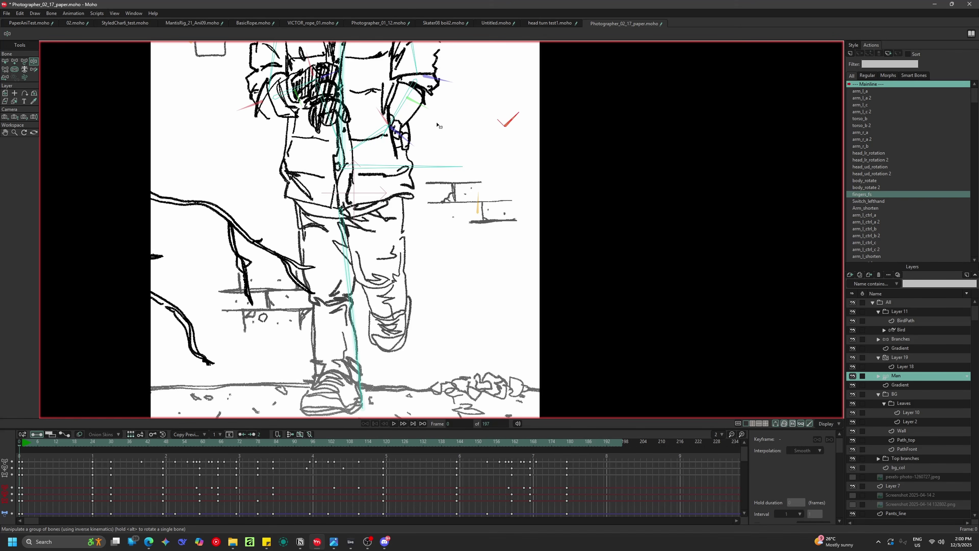
- Extend the man's left arm away from the pocket and rotate the fingers_fs bone to test its fingers
{"action": "left_click_drag", "start_coordinate": [437, 124], "coordinate": [362, 247]}
{"action": "scroll", "coordinate": [275, 223], "scroll_direction": "up", "scroll_amount": 3}
{"action": "left_click_drag", "start_coordinate": [281, 249], "coordinate": [387, 237]}
{"action": "mouse_move", "coordinate": [489, 246]}
{"action": "left_mouse_down"}
{"action": "mouse_move", "coordinate": [480, 222]}
{"action": "mouse_move", "coordinate": [447, 260]}
{"action": "mouse_move", "coordinate": [526, 245]}
{"action": "mouse_move", "coordinate": [452, 224]}
{"action": "left_mouse_up"}
{"action": "scroll", "coordinate": [409, 247], "scroll_direction": "down", "scroll_amount": 5}
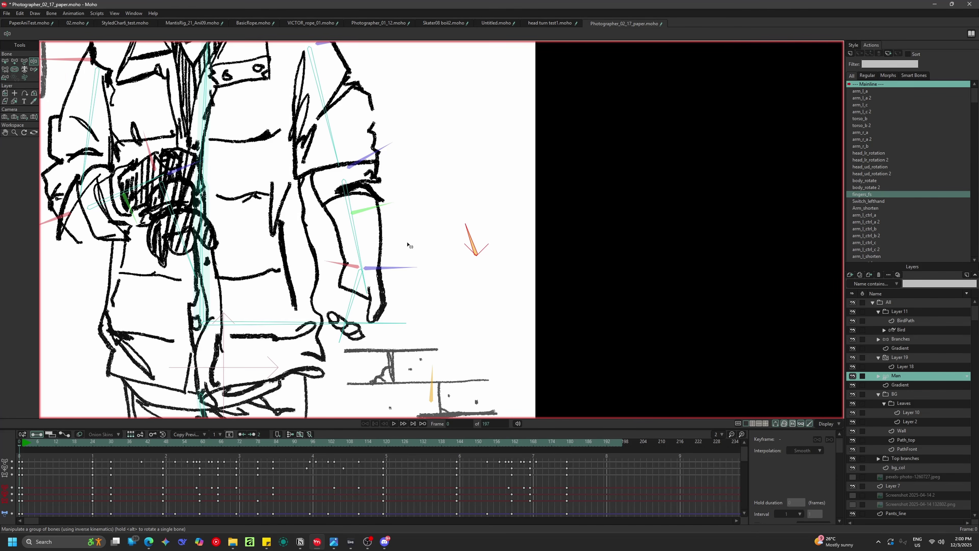
{"action": "mouse_move", "coordinate": [381, 282]}
{"action": "left_mouse_down"}
{"action": "mouse_move", "coordinate": [338, 267]}
{"action": "mouse_move", "coordinate": [403, 276]}
{"action": "left_mouse_up"}
- Rotate the Switch_lefthand bone back and forth to cycle through the left hand's drawings
{"action": "scroll", "coordinate": [371, 280], "scroll_direction": "up", "scroll_amount": 4}
{"action": "left_click_drag", "start_coordinate": [366, 303], "coordinate": [368, 314]}
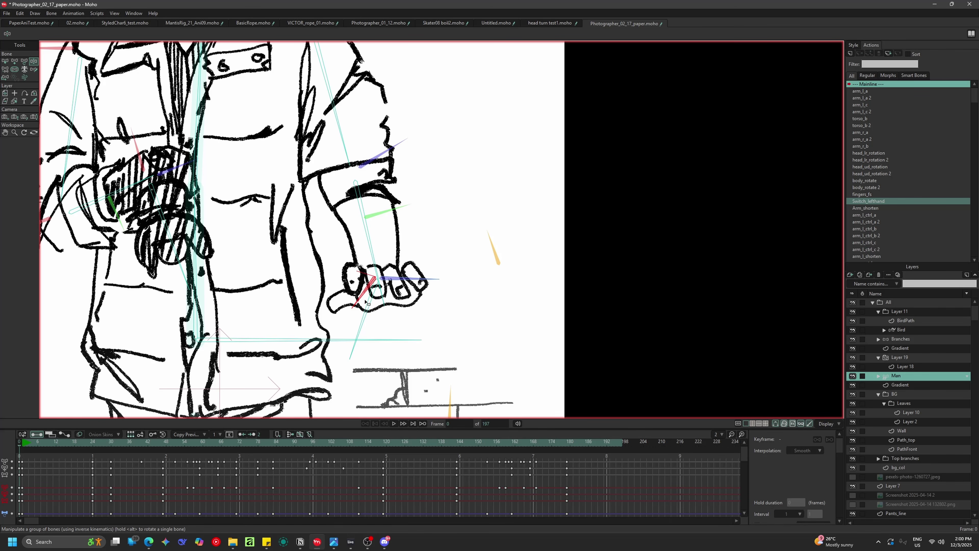
{"action": "left_click_drag", "start_coordinate": [356, 296], "coordinate": [340, 284]}
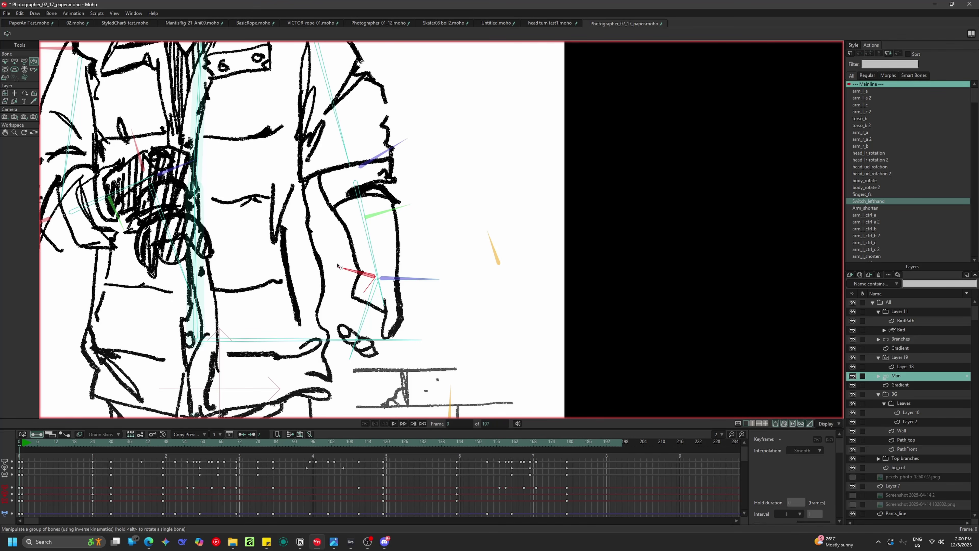
{"action": "left_click_drag", "start_coordinate": [336, 271], "coordinate": [352, 307]}
- Alternate between the fingers_fs and Switch_lefthand bones to test the finger movement of each left-hand drawing
{"action": "mouse_move", "coordinate": [502, 247]}
{"action": "left_mouse_down"}
{"action": "mouse_move", "coordinate": [496, 237]}
{"action": "mouse_move", "coordinate": [516, 243]}
{"action": "mouse_move", "coordinate": [480, 243]}
{"action": "mouse_move", "coordinate": [487, 250]}
{"action": "mouse_move", "coordinate": [484, 235]}
{"action": "mouse_move", "coordinate": [521, 247]}
{"action": "mouse_move", "coordinate": [497, 232]}
{"action": "mouse_move", "coordinate": [483, 246]}
{"action": "mouse_move", "coordinate": [519, 244]}
{"action": "mouse_move", "coordinate": [500, 230]}
{"action": "mouse_move", "coordinate": [475, 240]}
{"action": "mouse_move", "coordinate": [524, 249]}
{"action": "mouse_move", "coordinate": [517, 237]}
{"action": "mouse_move", "coordinate": [476, 247]}
{"action": "mouse_move", "coordinate": [520, 246]}
{"action": "mouse_move", "coordinate": [475, 250]}
{"action": "mouse_move", "coordinate": [517, 246]}
{"action": "mouse_move", "coordinate": [500, 231]}
{"action": "mouse_move", "coordinate": [521, 240]}
{"action": "mouse_move", "coordinate": [504, 240]}
{"action": "left_mouse_up"}
{"action": "left_click", "coordinate": [344, 308]}
{"action": "left_click_drag", "start_coordinate": [365, 297], "coordinate": [355, 292]}
{"action": "left_click_drag", "start_coordinate": [503, 247], "coordinate": [482, 236]}
{"action": "left_click", "coordinate": [328, 308]}
{"action": "left_click_drag", "start_coordinate": [328, 307], "coordinate": [340, 276]}
{"action": "left_click_drag", "start_coordinate": [476, 255], "coordinate": [483, 234]}
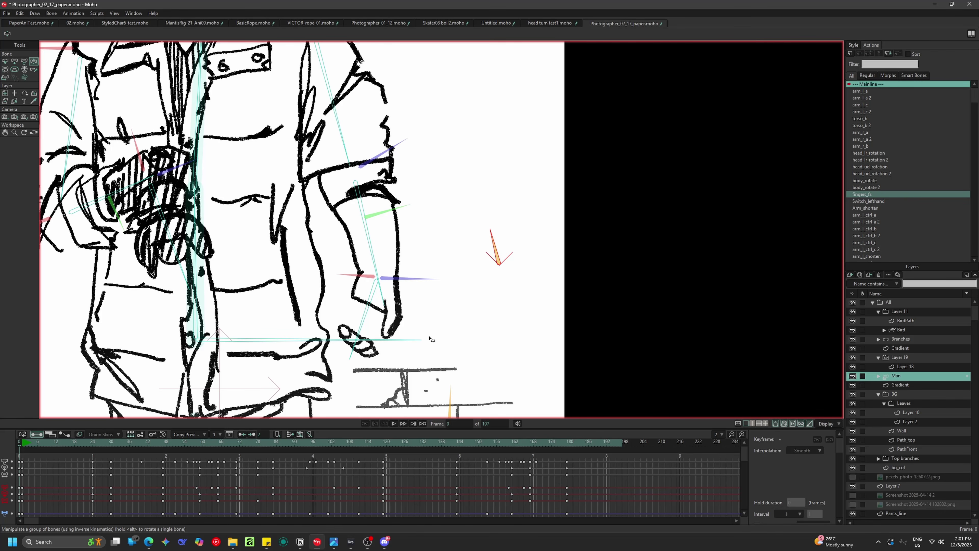
{"action": "scroll", "coordinate": [395, 288], "scroll_direction": "down", "scroll_amount": 3}
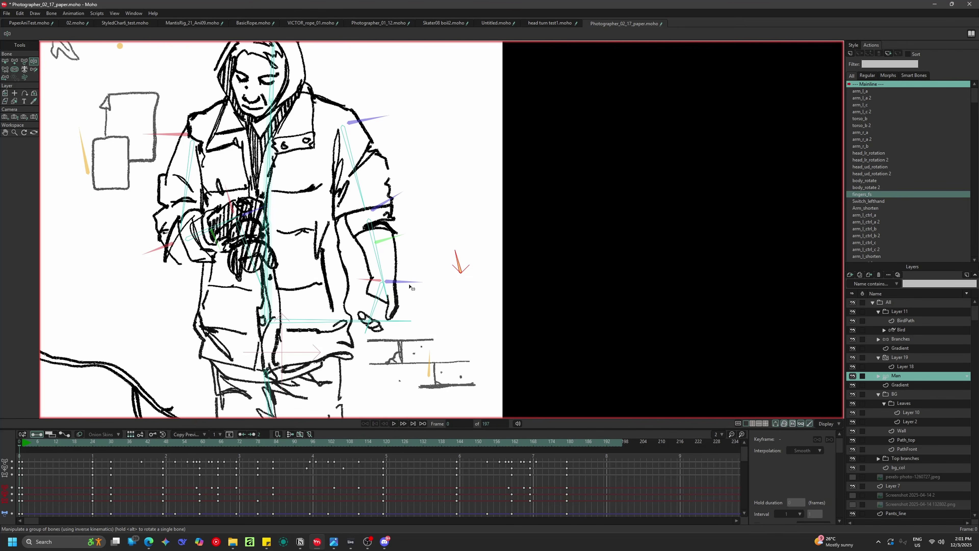
- Change the left-hand drawing with the Switch_lefthand bone, then bend the man's left arm to test its arm_l_ctrl_c control
{"action": "left_click_drag", "start_coordinate": [369, 282], "coordinate": [360, 292]}
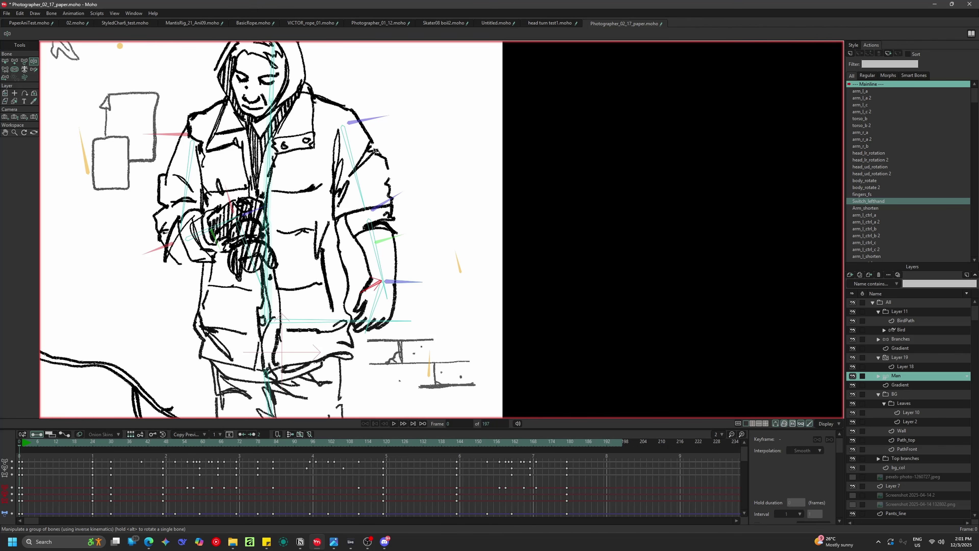
{"action": "mouse_move", "coordinate": [373, 124]}
{"action": "left_mouse_down"}
{"action": "mouse_move", "coordinate": [370, 106]}
{"action": "mouse_move", "coordinate": [379, 129]}
{"action": "mouse_move", "coordinate": [366, 165]}
{"action": "mouse_move", "coordinate": [387, 110]}
{"action": "mouse_move", "coordinate": [346, 109]}
{"action": "mouse_move", "coordinate": [386, 146]}
{"action": "mouse_move", "coordinate": [394, 123]}
{"action": "mouse_move", "coordinate": [413, 194]}
{"action": "mouse_move", "coordinate": [398, 213]}
{"action": "mouse_move", "coordinate": [388, 202]}
{"action": "mouse_move", "coordinate": [400, 197]}
{"action": "mouse_move", "coordinate": [444, 294]}
{"action": "mouse_move", "coordinate": [378, 270]}
{"action": "mouse_move", "coordinate": [363, 283]}
{"action": "mouse_move", "coordinate": [416, 256]}
{"action": "mouse_move", "coordinate": [405, 270]}
{"action": "left_mouse_up"}
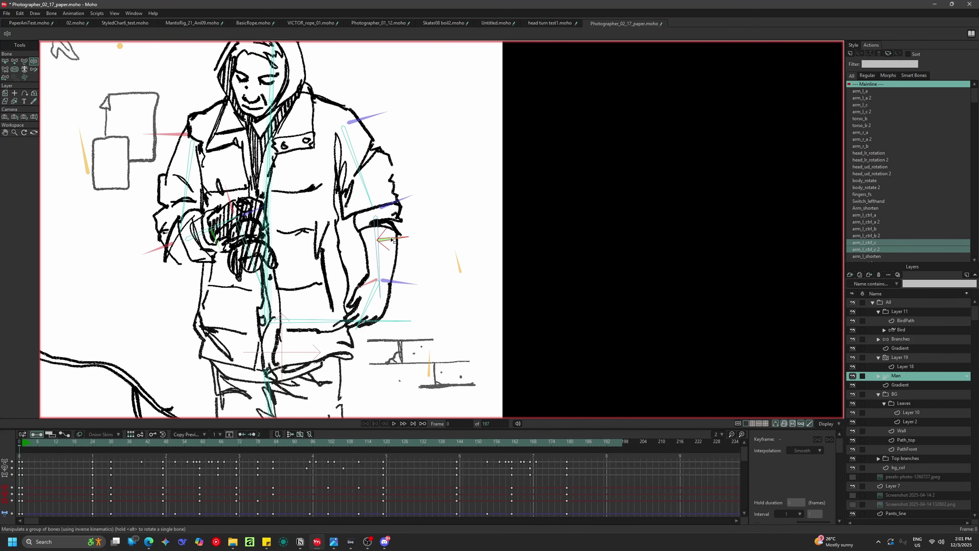
{"action": "left_click_drag", "start_coordinate": [392, 255], "coordinate": [397, 217]}
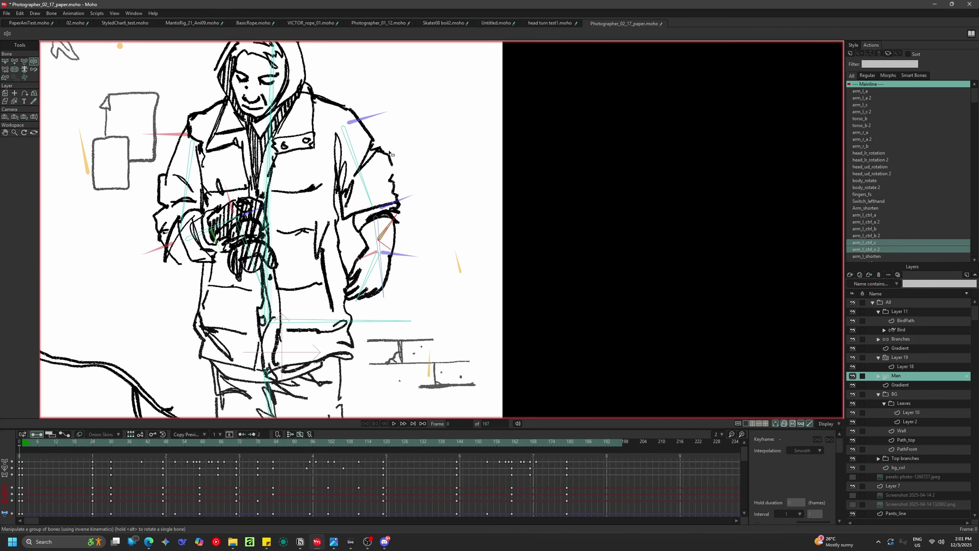
{"action": "left_click_drag", "start_coordinate": [379, 207], "coordinate": [321, 302]}
{"action": "left_click", "coordinate": [370, 222]}
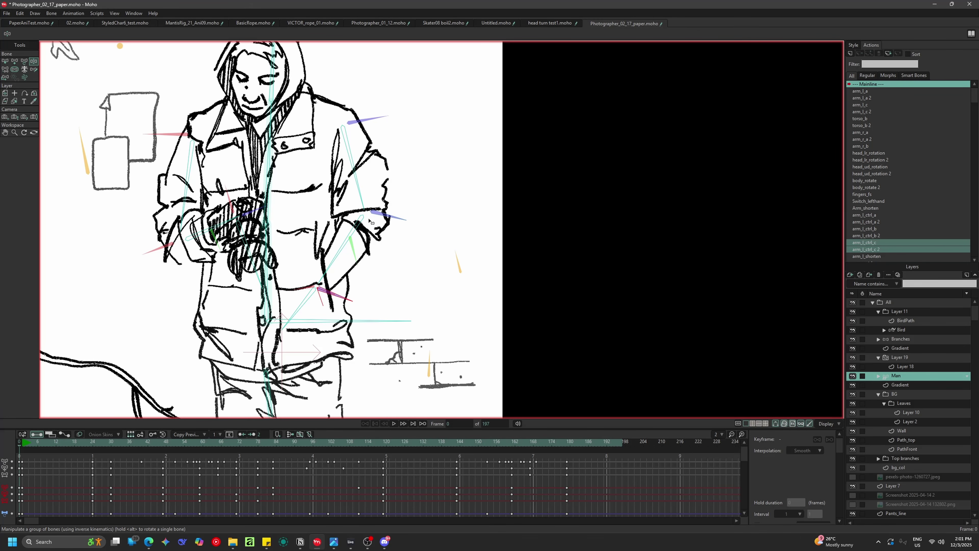
- Test the arm_l_ctrl_a, arm_l_ctrl_b and arm_l_ctrl_c bones on the bent left arm, finishing with the fingers_fs bone
{"action": "left_click_drag", "start_coordinate": [367, 125], "coordinate": [401, 237]}
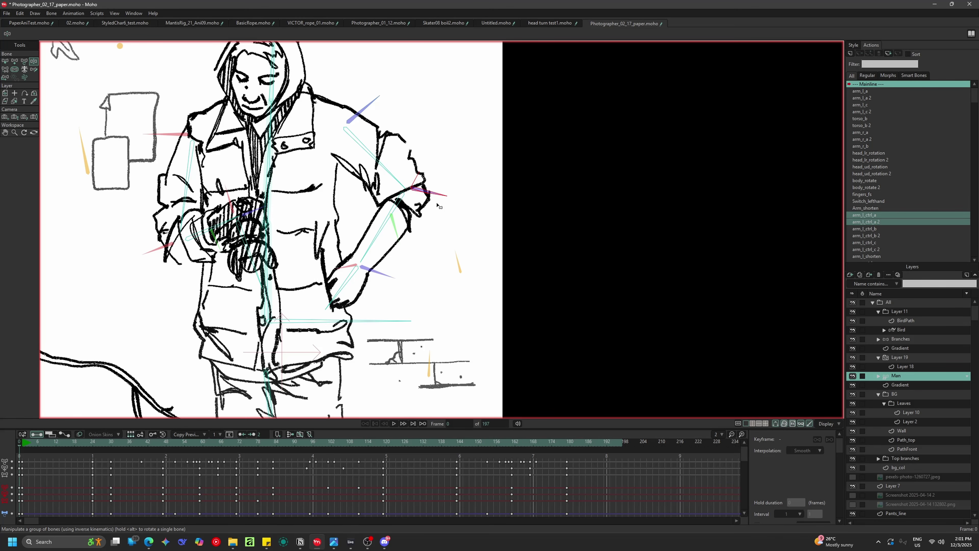
{"action": "left_click", "coordinate": [394, 244]}
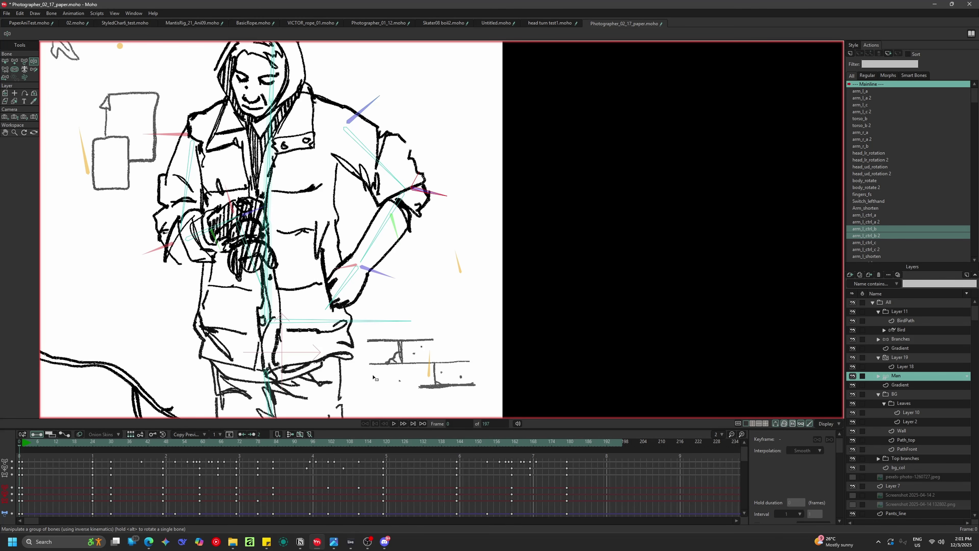
{"action": "left_click_drag", "start_coordinate": [366, 267], "coordinate": [362, 263]}
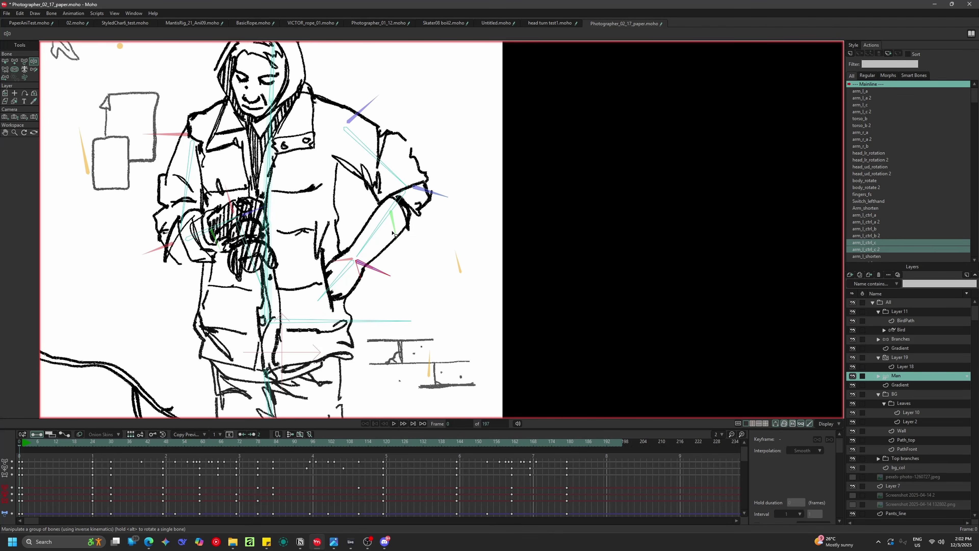
{"action": "left_click_drag", "start_coordinate": [400, 225], "coordinate": [323, 264]}
{"action": "mouse_move", "coordinate": [458, 263]}
{"action": "left_mouse_down"}
{"action": "mouse_move", "coordinate": [411, 268]}
{"action": "mouse_move", "coordinate": [460, 254]}
{"action": "mouse_move", "coordinate": [428, 253]}
{"action": "left_mouse_up"}
{"action": "left_click", "coordinate": [354, 259]}
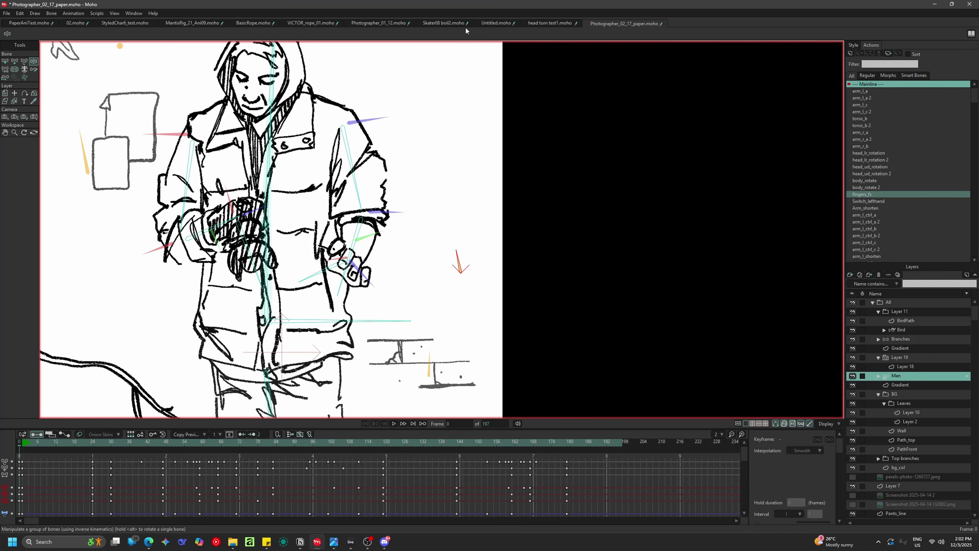
- Switch to the MantisRig_21_Ani09.moho document and return it to frame 0 to show the mantis's rest pose
{"action": "left_click", "coordinate": [189, 23]}
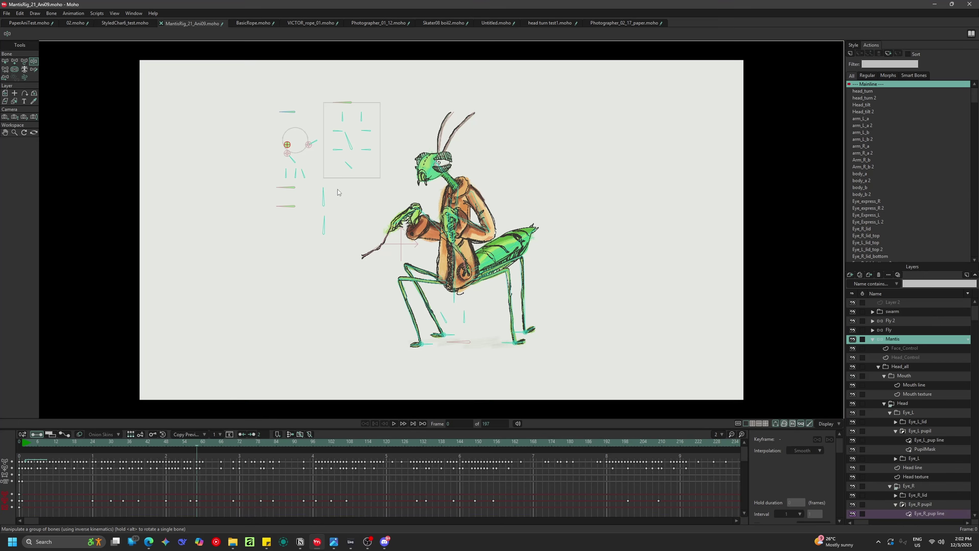
{"action": "scroll", "coordinate": [501, 217], "scroll_direction": "up", "scroll_amount": 10}
{"action": "scroll", "coordinate": [526, 285], "scroll_direction": "down", "scroll_amount": 6}
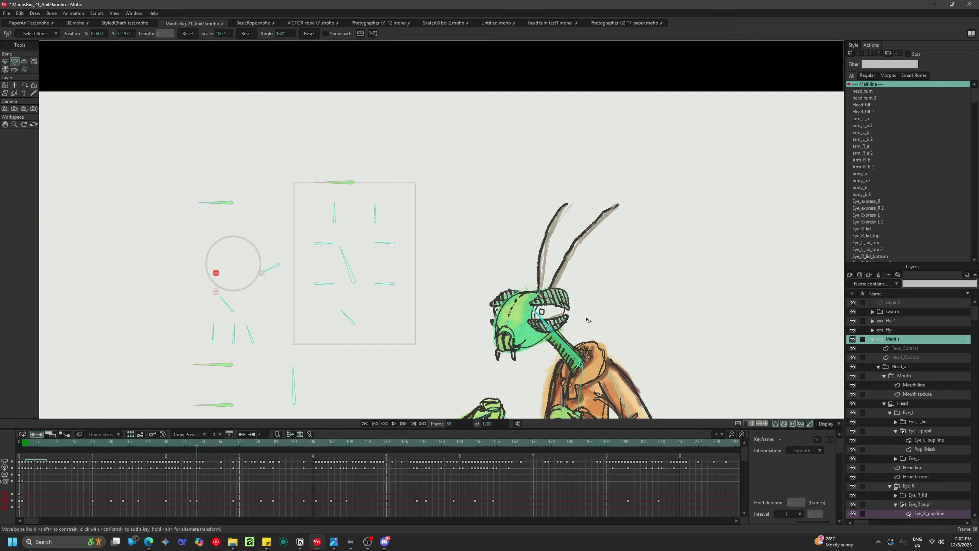
{"action": "left_click_drag", "start_coordinate": [588, 319], "coordinate": [399, 143]}
{"action": "scroll", "coordinate": [334, 277], "scroll_direction": "down", "scroll_amount": 3}
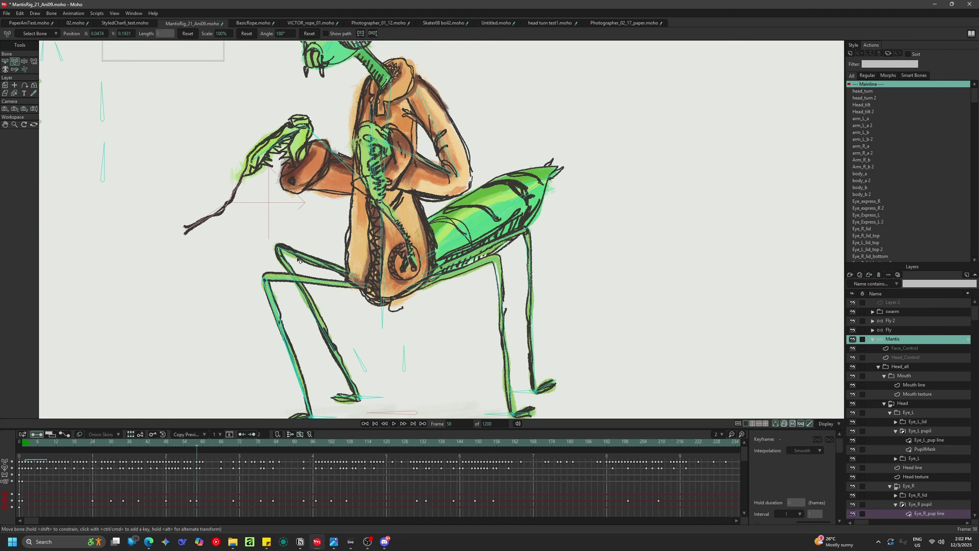
{"action": "left_click", "coordinate": [20, 442]}
{"action": "scroll", "coordinate": [296, 324], "scroll_direction": "down", "scroll_amount": 3}
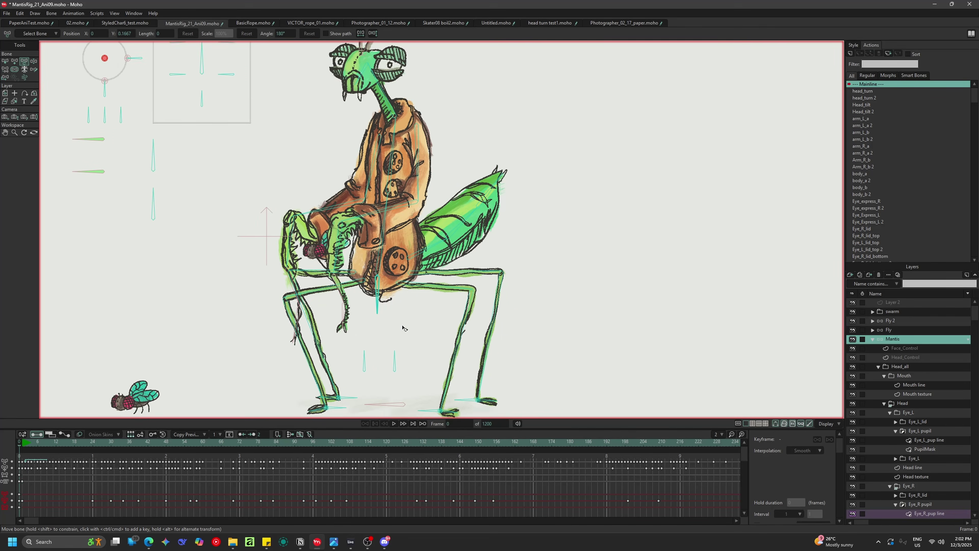
{"action": "scroll", "coordinate": [389, 363], "scroll_direction": "down", "scroll_amount": 1}
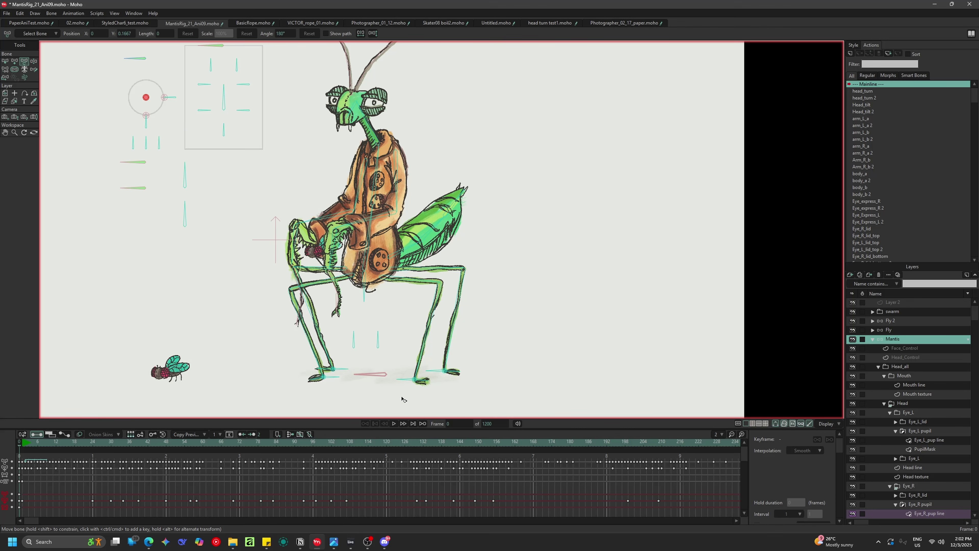
- Test the mantis's body bone with Manipulate Bones, then examine the bone constraints of the foot bone leg_R_a_c
{"action": "left_click", "coordinate": [34, 60]}
{"action": "mouse_move", "coordinate": [366, 289]}
{"action": "left_mouse_down"}
{"action": "mouse_move", "coordinate": [356, 262]}
{"action": "mouse_move", "coordinate": [361, 305]}
{"action": "mouse_move", "coordinate": [378, 331]}
{"action": "mouse_move", "coordinate": [347, 320]}
{"action": "mouse_move", "coordinate": [363, 309]}
{"action": "mouse_move", "coordinate": [332, 299]}
{"action": "mouse_move", "coordinate": [405, 332]}
{"action": "mouse_move", "coordinate": [349, 320]}
{"action": "mouse_move", "coordinate": [367, 299]}
{"action": "left_mouse_up"}
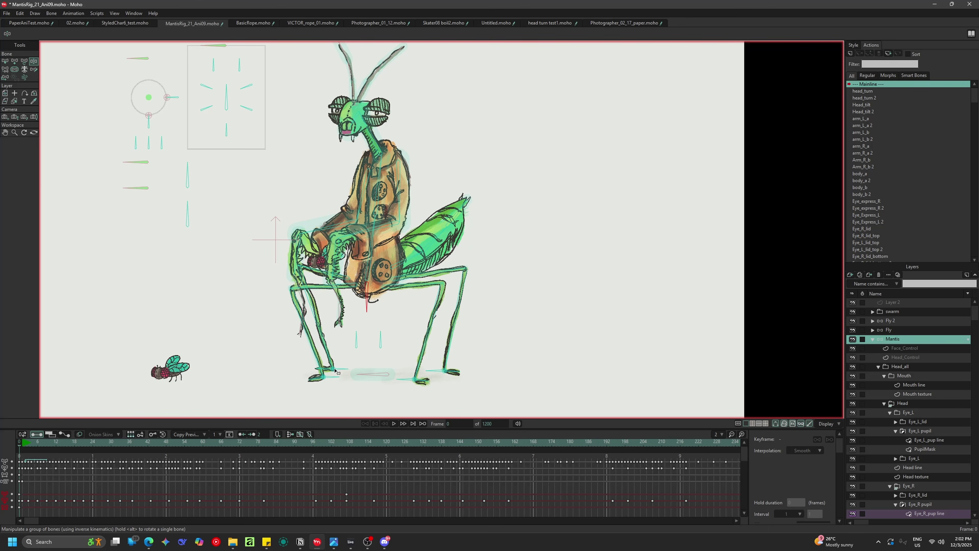
{"action": "left_click", "coordinate": [315, 380]}
{"action": "left_click", "coordinate": [5, 61]}
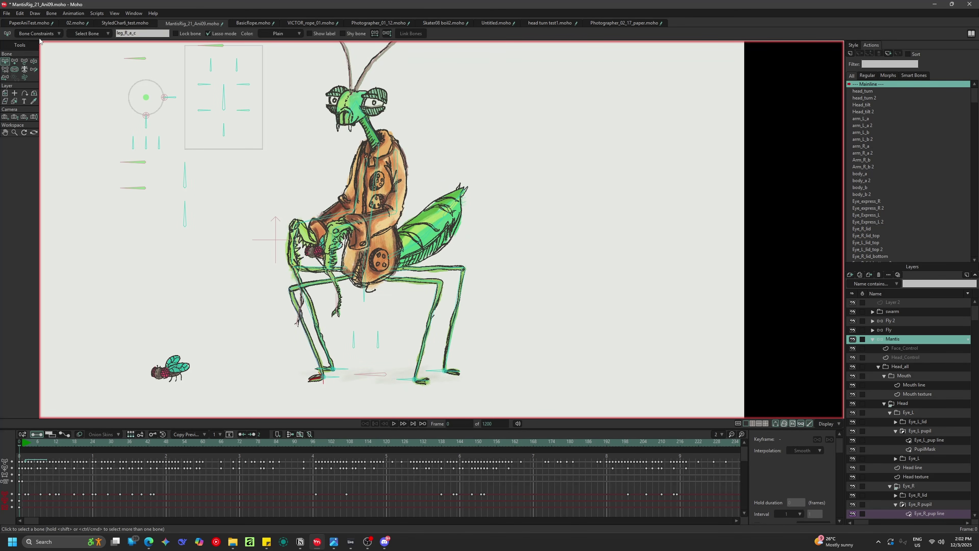
{"action": "left_click", "coordinate": [38, 34]}
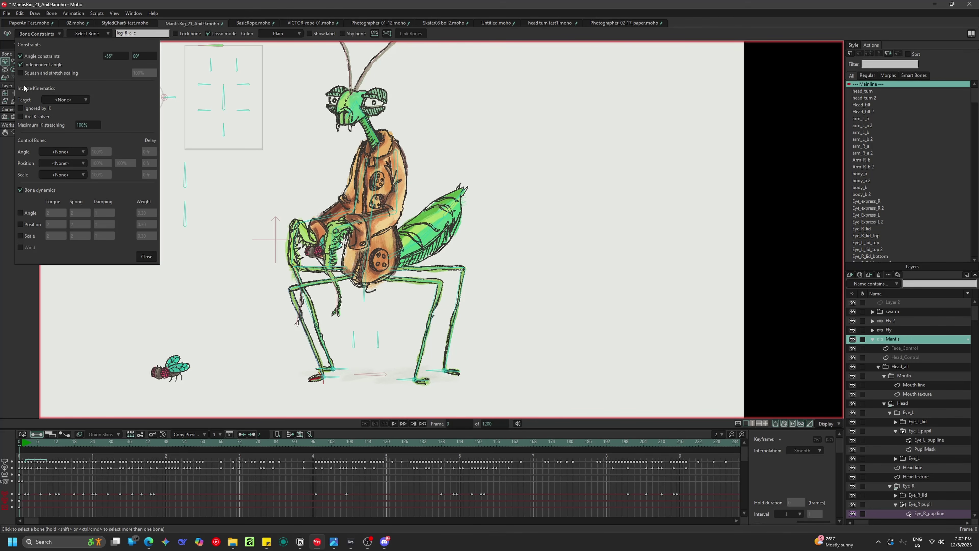
{"action": "left_click", "coordinate": [145, 257]}
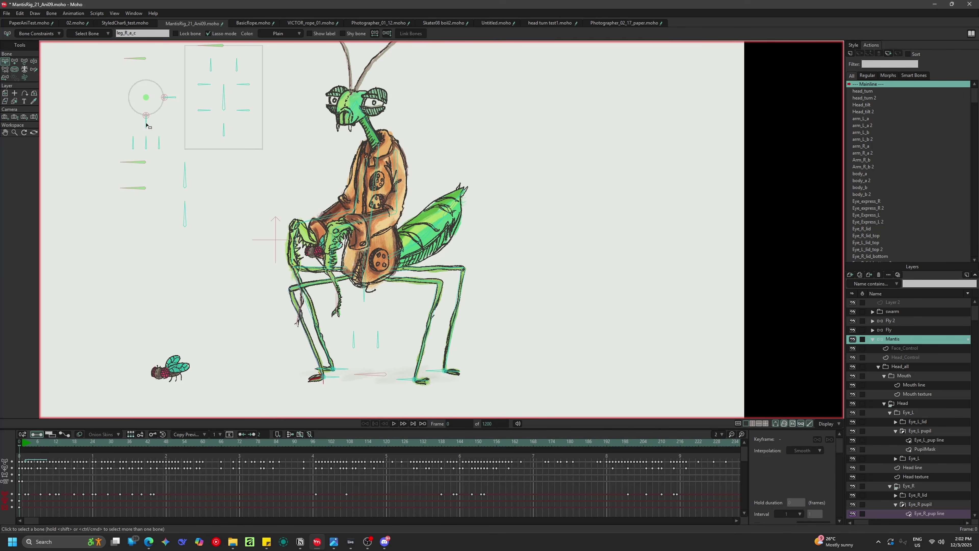
- Move the mantis's body bone at frame 0, test its front foot bone at frame 1, and return to frame 0
{"action": "left_click", "coordinate": [34, 61]}
{"action": "mouse_move", "coordinate": [365, 286]}
{"action": "left_mouse_down"}
{"action": "mouse_move", "coordinate": [322, 281]}
{"action": "mouse_move", "coordinate": [397, 279]}
{"action": "mouse_move", "coordinate": [380, 294]}
{"action": "mouse_move", "coordinate": [339, 287]}
{"action": "mouse_move", "coordinate": [398, 291]}
{"action": "mouse_move", "coordinate": [379, 290]}
{"action": "left_mouse_up"}
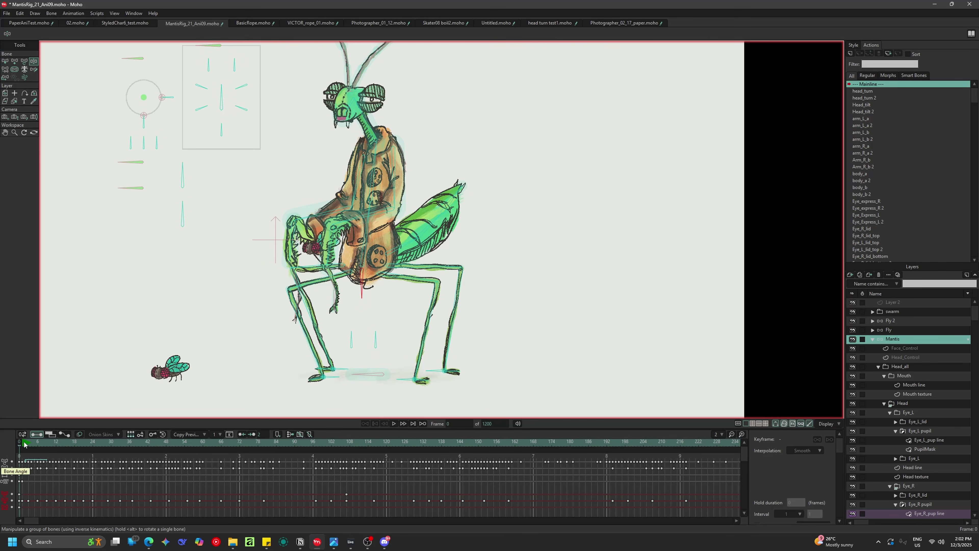
{"action": "left_click", "coordinate": [318, 379]}
{"action": "key", "text": "ctrl+Right"}
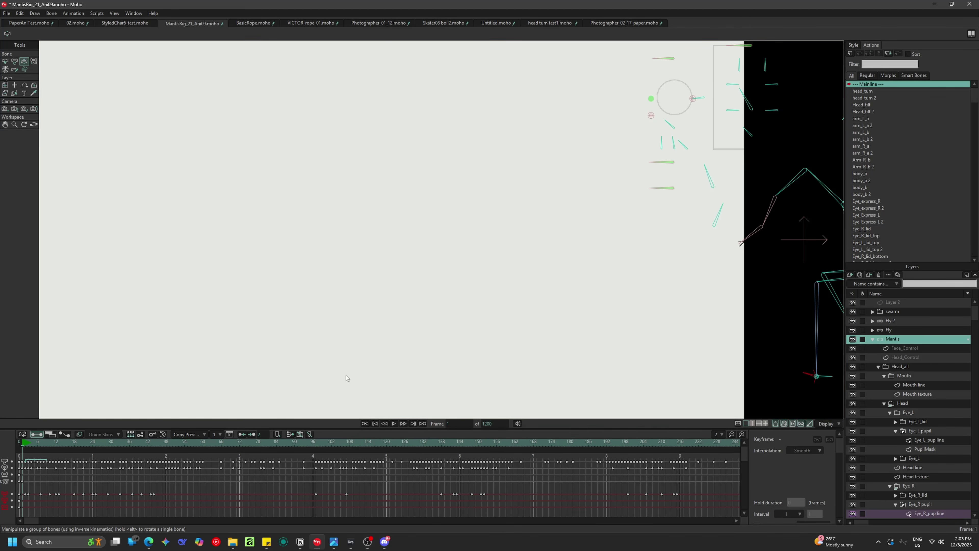
{"action": "left_click_drag", "start_coordinate": [809, 374], "coordinate": [778, 386]}
{"action": "mouse_move", "coordinate": [776, 349]}
{"action": "left_mouse_down"}
{"action": "mouse_move", "coordinate": [781, 376]}
{"action": "mouse_move", "coordinate": [780, 366]}
{"action": "left_mouse_up"}
{"action": "left_click", "coordinate": [18, 446]}
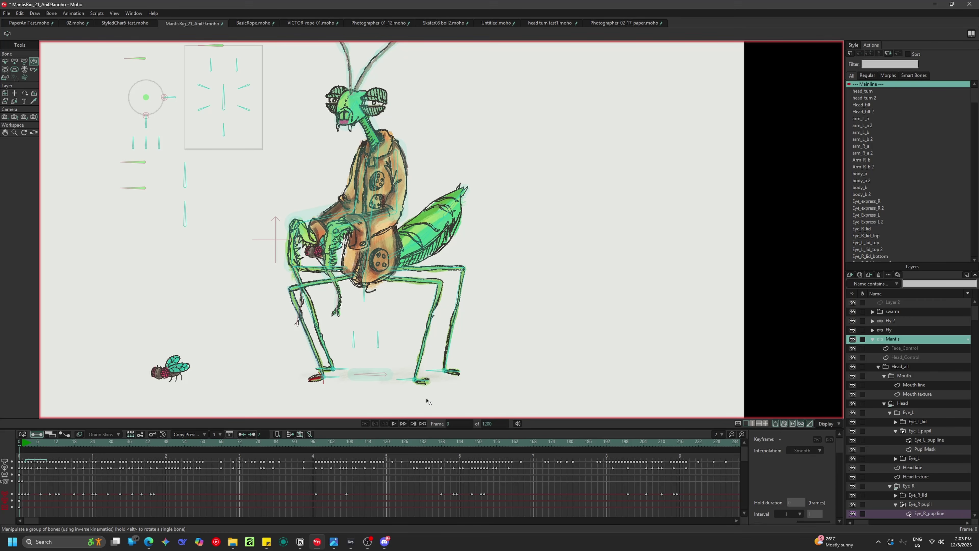
- Shift the mantis's front foot and body to test how the legs bend, then reset the pose at frame 0
{"action": "left_click_drag", "start_coordinate": [345, 371], "coordinate": [264, 390]}
{"action": "left_click_drag", "start_coordinate": [369, 294], "coordinate": [346, 302]}
{"action": "left_click_drag", "start_coordinate": [266, 388], "coordinate": [339, 379]}
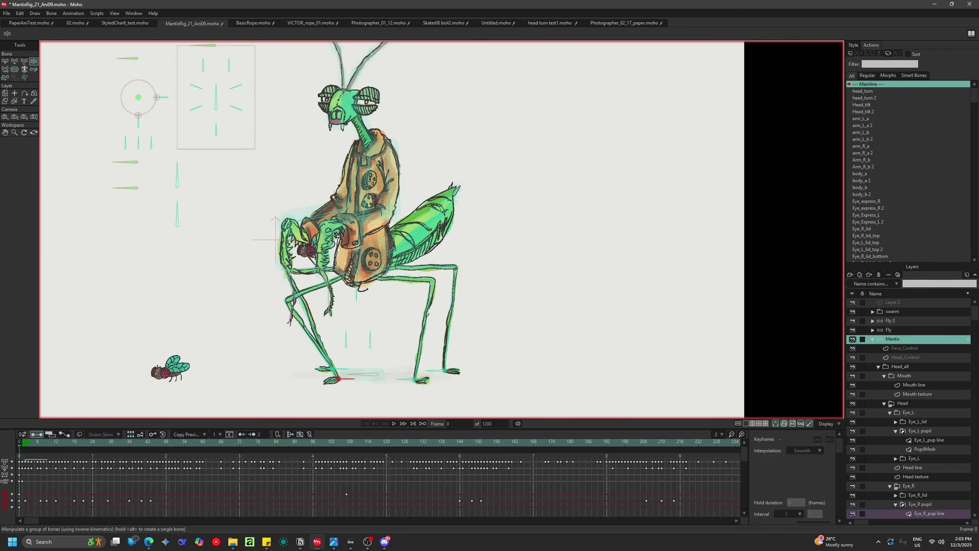
{"action": "left_click_drag", "start_coordinate": [326, 234], "coordinate": [328, 237]}
{"action": "left_click_drag", "start_coordinate": [352, 275], "coordinate": [294, 266]}
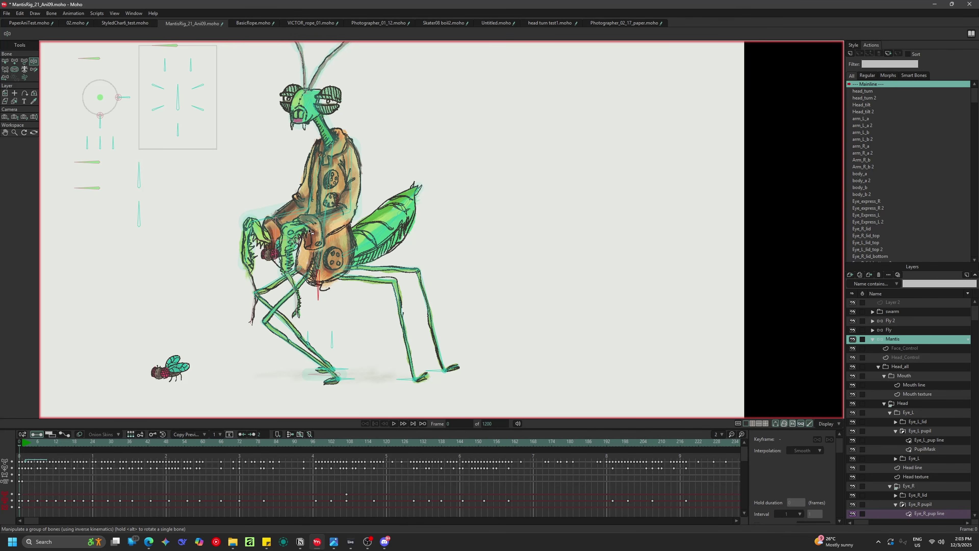
{"action": "left_click", "coordinate": [25, 445]}
{"action": "left_click", "coordinate": [19, 445]}
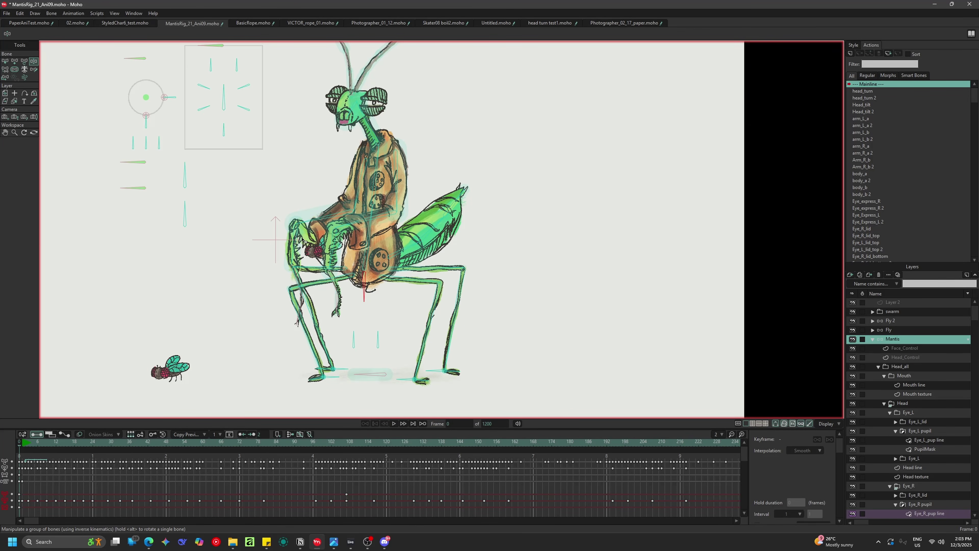
- Move the mantis's near claw and raise its other arm with Manipulate Bones to test both arms
{"action": "left_click_drag", "start_coordinate": [331, 251], "coordinate": [310, 216]}
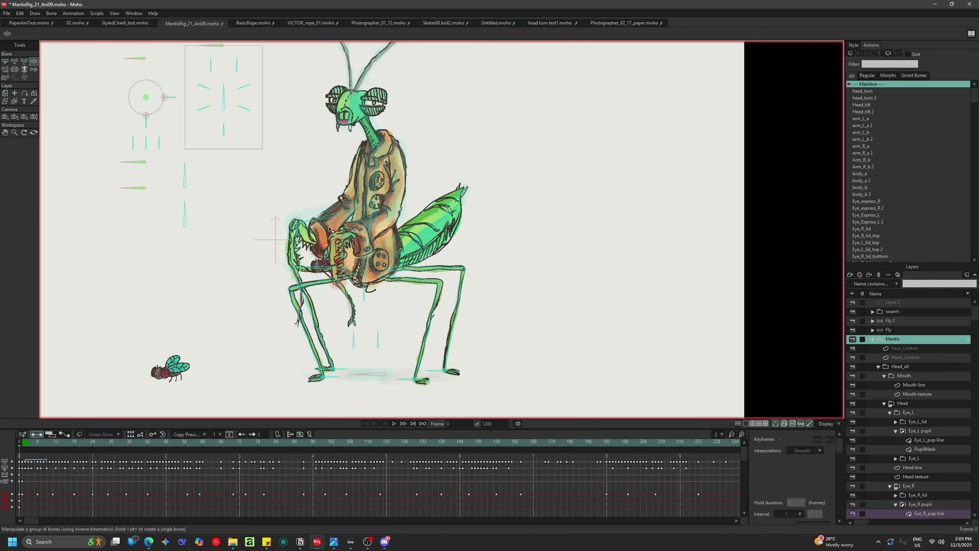
{"action": "left_click_drag", "start_coordinate": [296, 242], "coordinate": [292, 147]}
{"action": "mouse_move", "coordinate": [263, 145]}
{"action": "left_mouse_down"}
{"action": "mouse_move", "coordinate": [268, 156]}
{"action": "mouse_move", "coordinate": [265, 142]}
{"action": "mouse_move", "coordinate": [275, 147]}
{"action": "left_mouse_up"}
{"action": "left_click", "coordinate": [288, 191]}
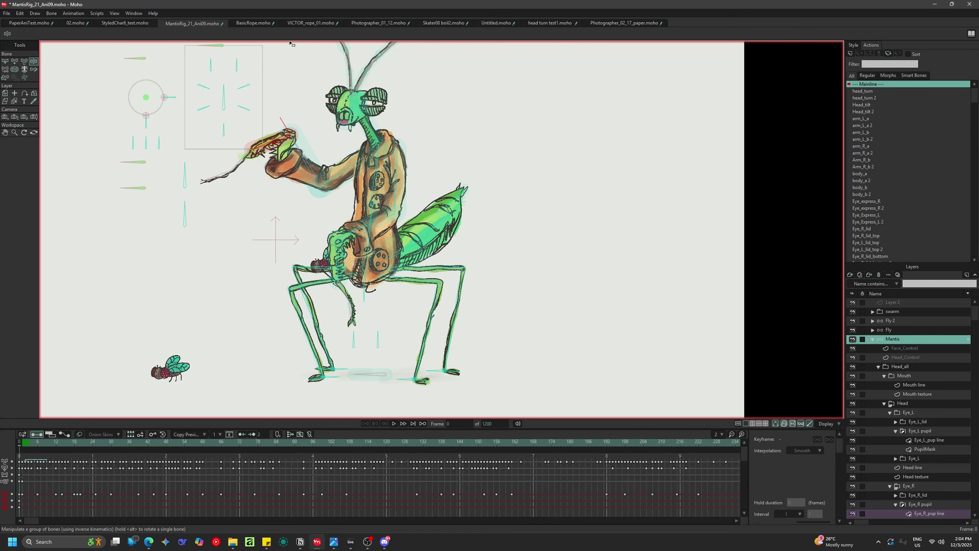
- Switch to the StyledChar6_test.moho document and bend the girl's arm on the short-bone side to test the elbow and wrist
{"action": "left_click", "coordinate": [124, 23]}
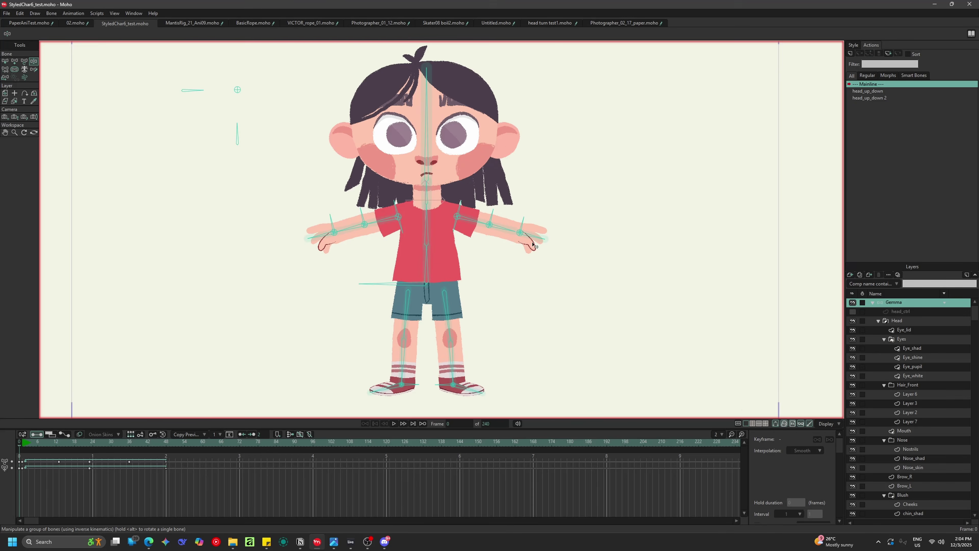
{"action": "scroll", "coordinate": [518, 232], "scroll_direction": "up", "scroll_amount": 2}
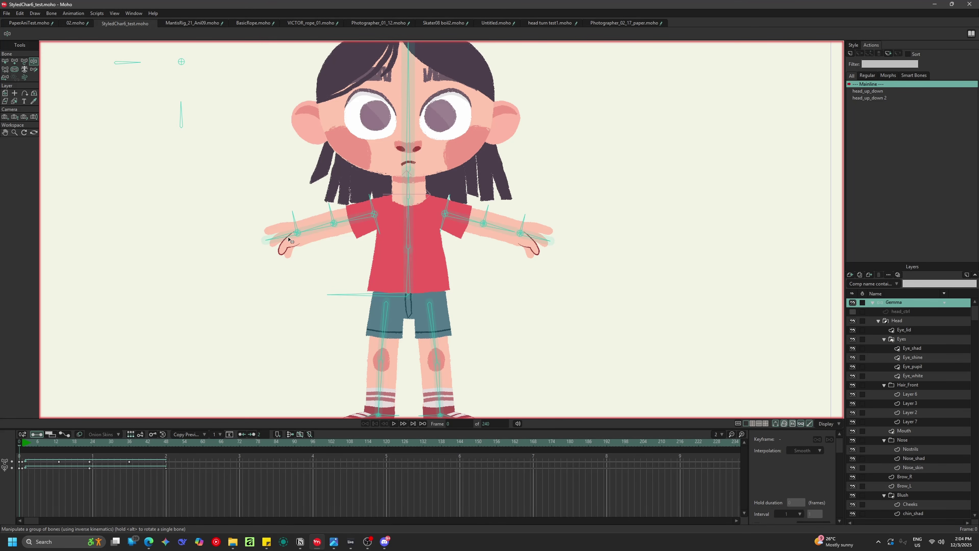
{"action": "mouse_move", "coordinate": [298, 218]}
{"action": "left_mouse_down"}
{"action": "mouse_move", "coordinate": [308, 270]}
{"action": "mouse_move", "coordinate": [354, 343]}
{"action": "mouse_move", "coordinate": [324, 331]}
{"action": "mouse_move", "coordinate": [308, 299]}
{"action": "mouse_move", "coordinate": [299, 204]}
{"action": "mouse_move", "coordinate": [305, 270]}
{"action": "mouse_move", "coordinate": [306, 218]}
{"action": "mouse_move", "coordinate": [309, 225]}
{"action": "left_mouse_up"}
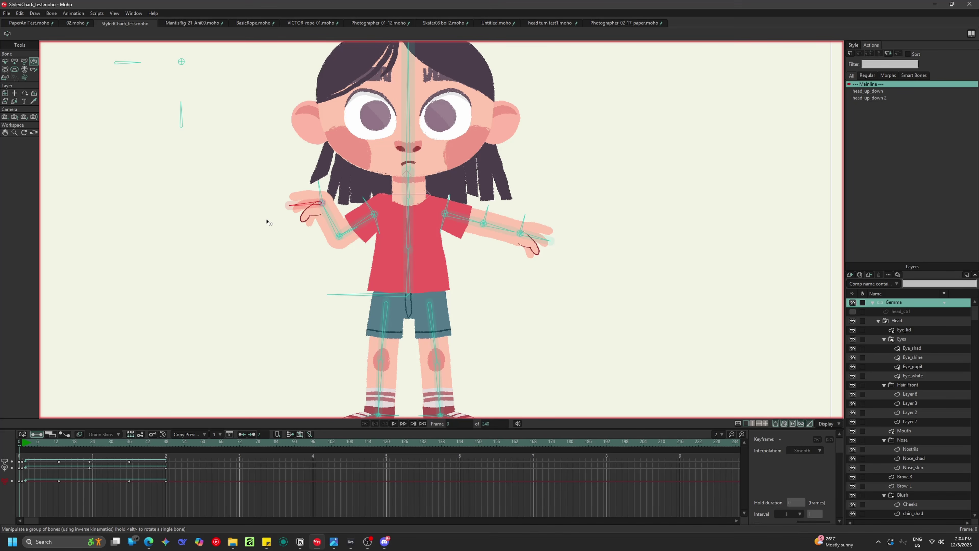
{"action": "mouse_move", "coordinate": [319, 191]}
{"action": "left_mouse_down"}
{"action": "mouse_move", "coordinate": [314, 233]}
{"action": "mouse_move", "coordinate": [311, 193]}
{"action": "mouse_move", "coordinate": [278, 228]}
{"action": "mouse_move", "coordinate": [298, 261]}
{"action": "mouse_move", "coordinate": [259, 202]}
{"action": "mouse_move", "coordinate": [273, 234]}
{"action": "mouse_move", "coordinate": [276, 221]}
{"action": "left_mouse_up"}
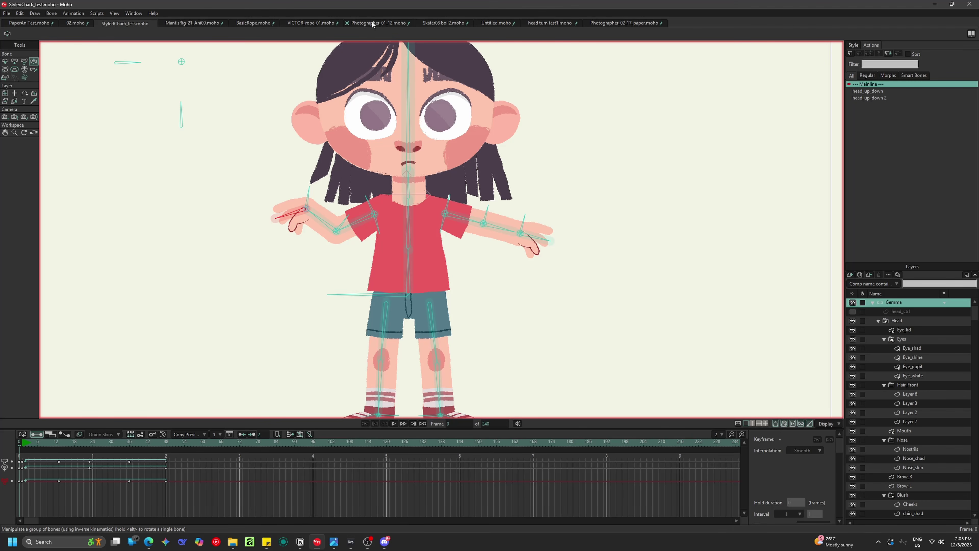
- Switch back to MantisRig_21_Ani09.moho and rotate the claw on the mantis's raised arm
{"action": "left_click", "coordinate": [195, 25]}
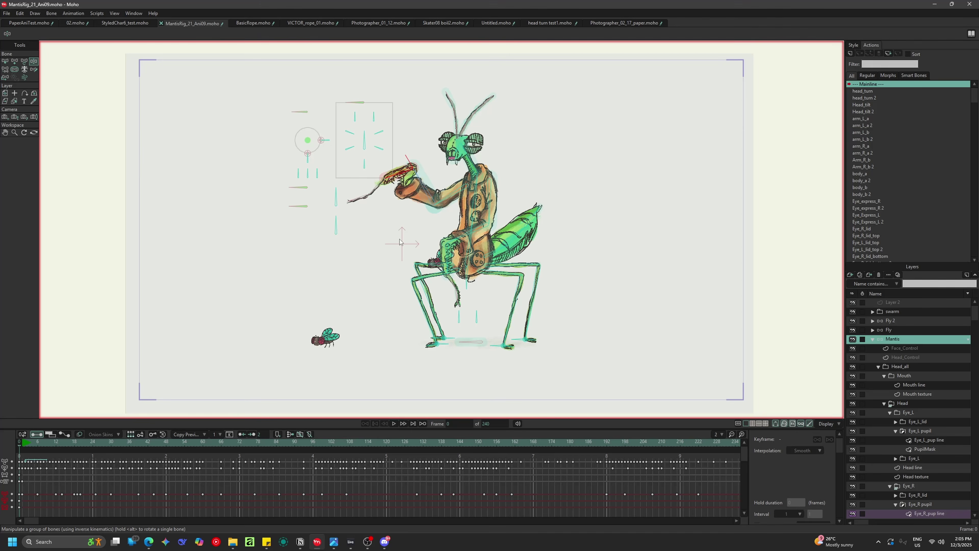
{"action": "scroll", "coordinate": [413, 196], "scroll_direction": "up", "scroll_amount": 5}
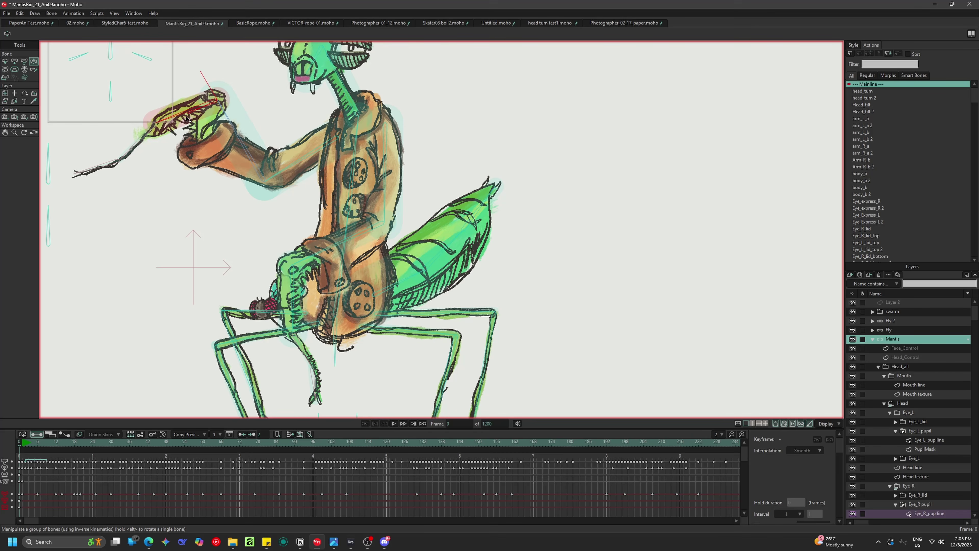
{"action": "scroll", "coordinate": [202, 135], "scroll_direction": "down", "scroll_amount": 2}
{"action": "left_click_drag", "start_coordinate": [201, 115], "coordinate": [180, 90]}
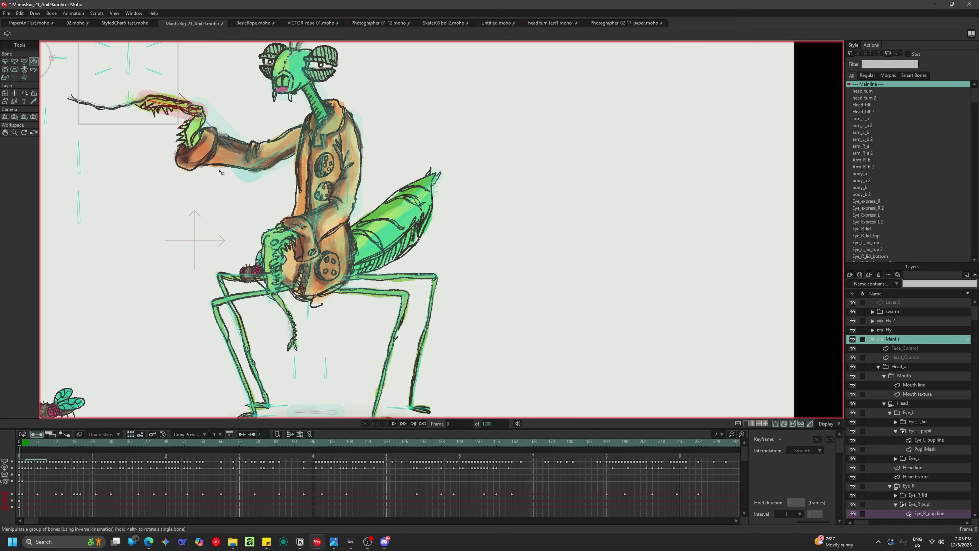
- Reset the mantis's pose at frame 0 and swing its outer claw bone away from the drawing with Transform Bone
{"action": "left_click", "coordinate": [23, 443]}
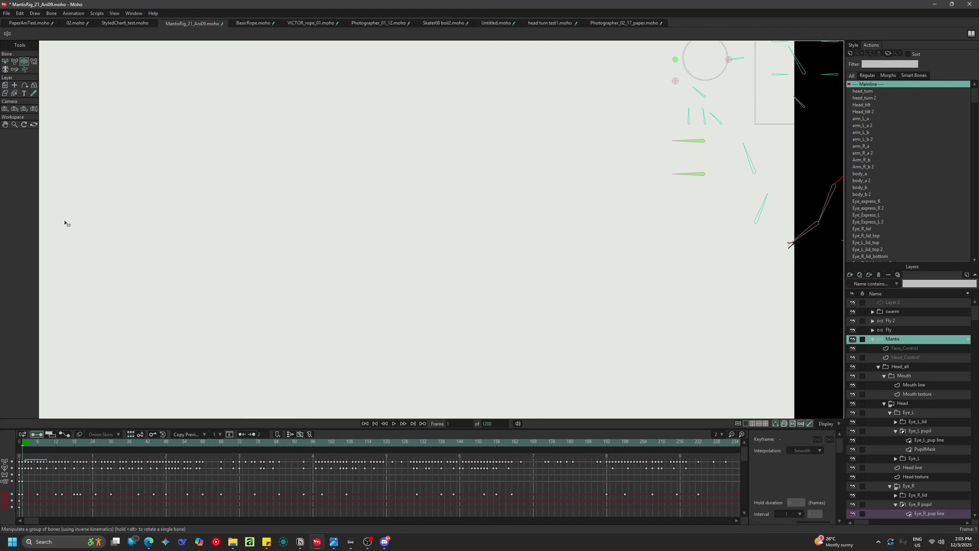
{"action": "left_click", "coordinate": [20, 443]}
{"action": "left_click", "coordinate": [229, 266]}
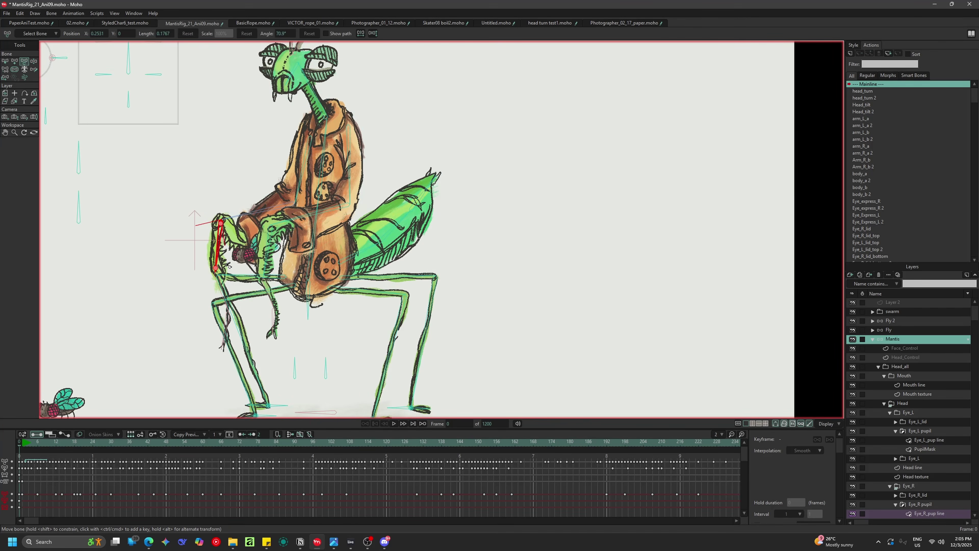
{"action": "left_click_drag", "start_coordinate": [203, 246], "coordinate": [188, 221]}
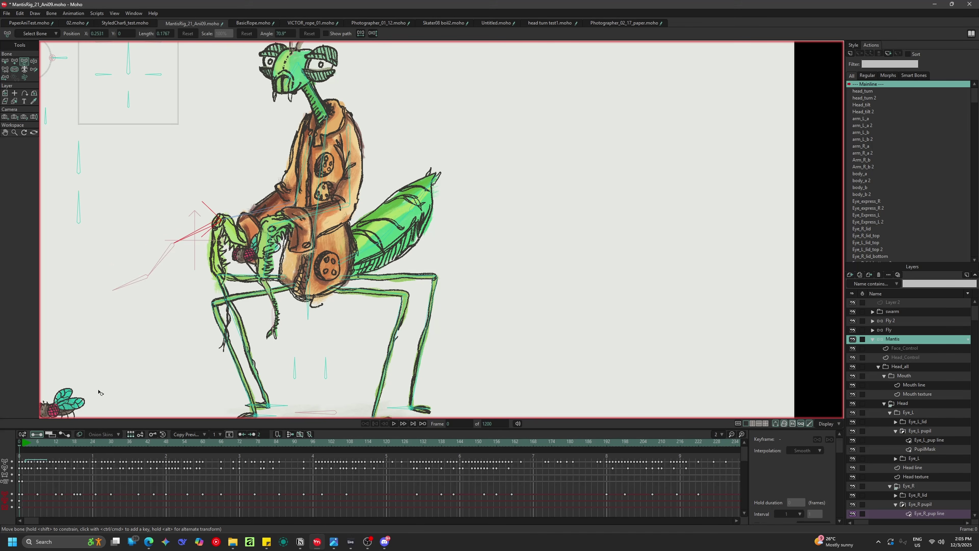
- Undo the outer claw bone's swing, then try moving the mantis's claw bone at frame 41 and undo that
{"action": "key", "text": "ctrl+z"}
{"action": "left_click_drag", "start_coordinate": [88, 444], "coordinate": [144, 443]}
{"action": "mouse_move", "coordinate": [245, 183]}
{"action": "left_mouse_down"}
{"action": "mouse_move", "coordinate": [237, 181]}
{"action": "mouse_move", "coordinate": [251, 172]}
{"action": "left_mouse_up"}
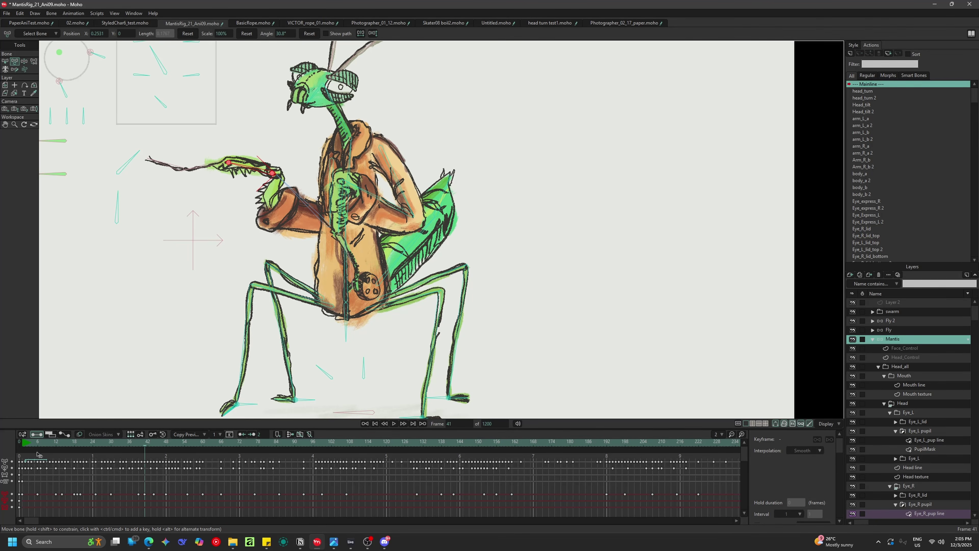
{"action": "key", "text": "ctrl+z"}
{"action": "left_click_drag", "start_coordinate": [32, 444], "coordinate": [19, 444]}
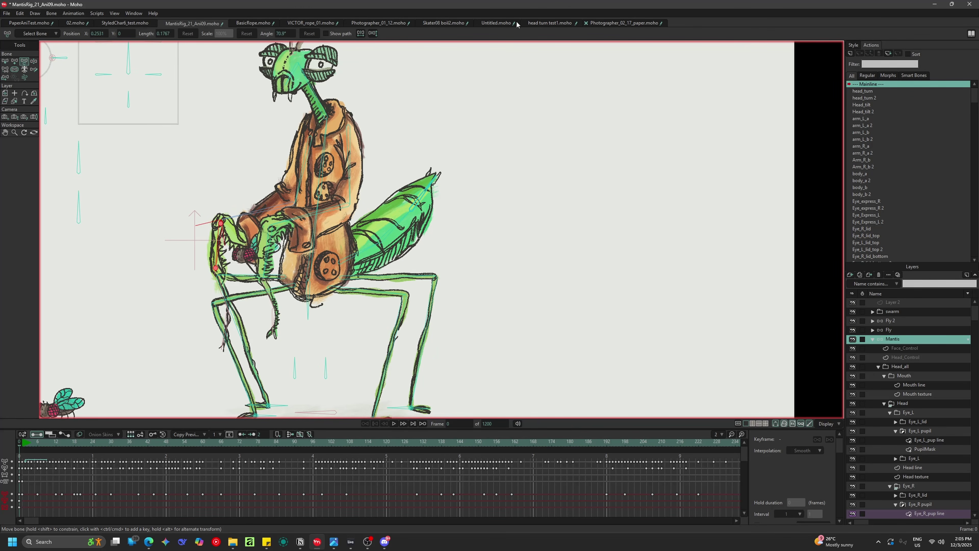
- Switch to StyledChar6_test.moho and lower the girl's arm beside her hip with Manipulate Bones at frame 0 to test its bend
{"action": "left_click", "coordinate": [117, 24]}
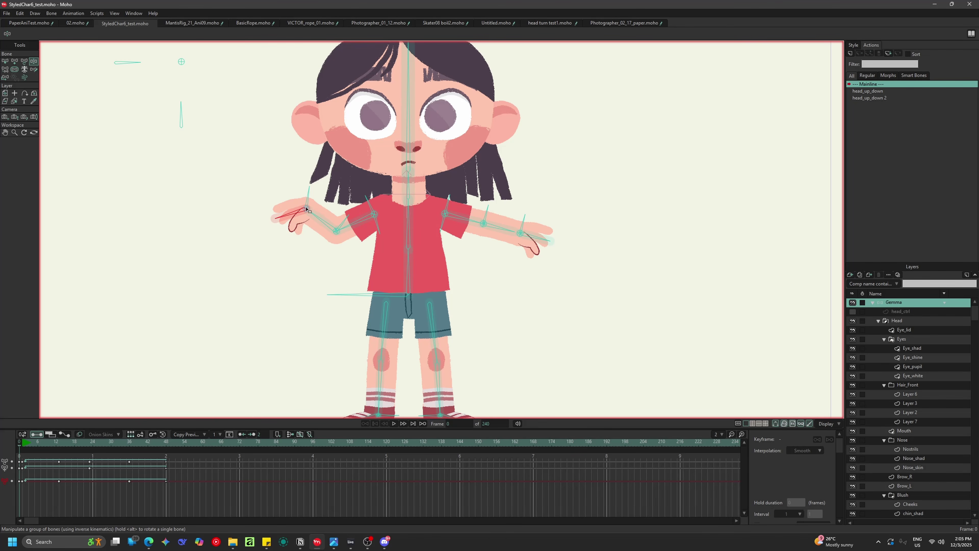
{"action": "left_click_drag", "start_coordinate": [306, 198], "coordinate": [348, 281]}
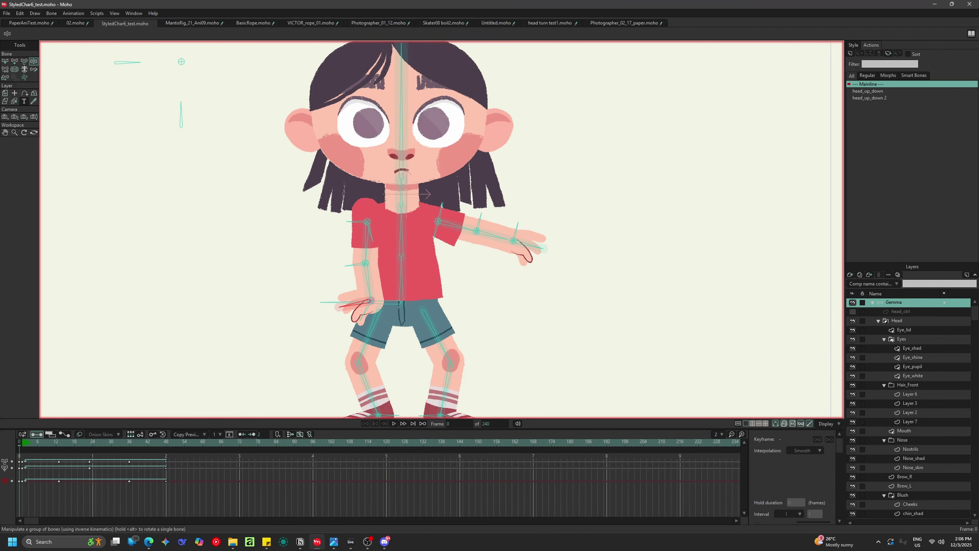
{"action": "left_click", "coordinate": [25, 61]}
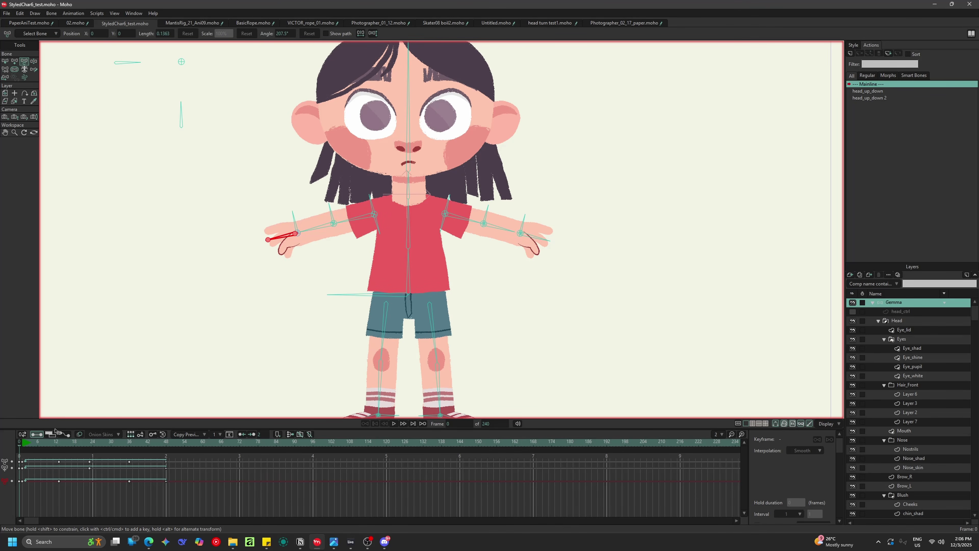
- Check the girl's pose at frame 72, then return to frame 0 and play the animation
{"action": "left_click", "coordinate": [240, 442]}
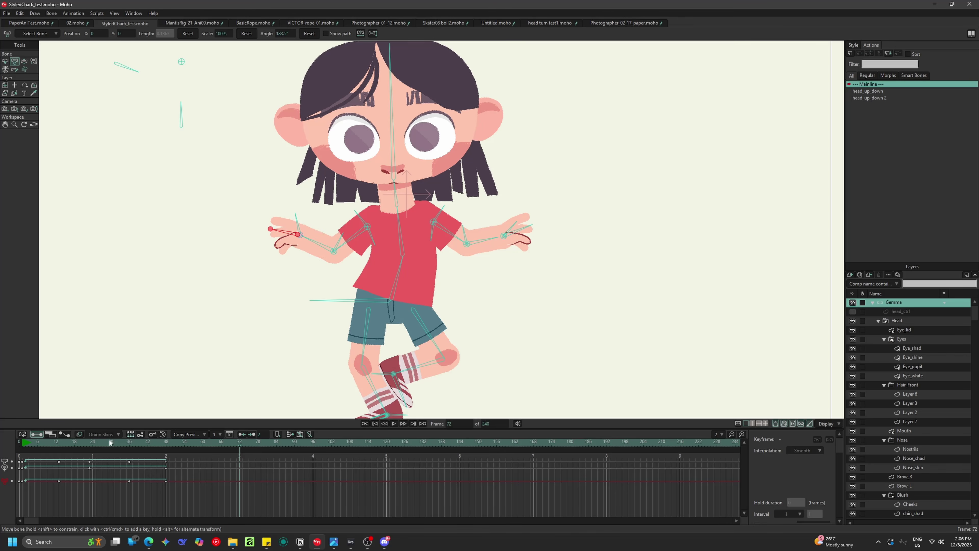
{"action": "left_click", "coordinate": [20, 442]}
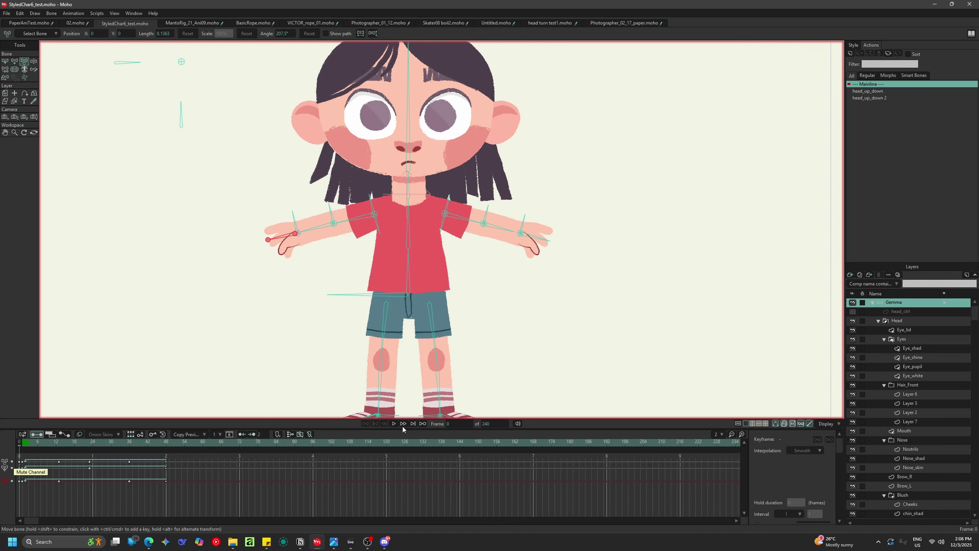
{"action": "left_click", "coordinate": [395, 423]}
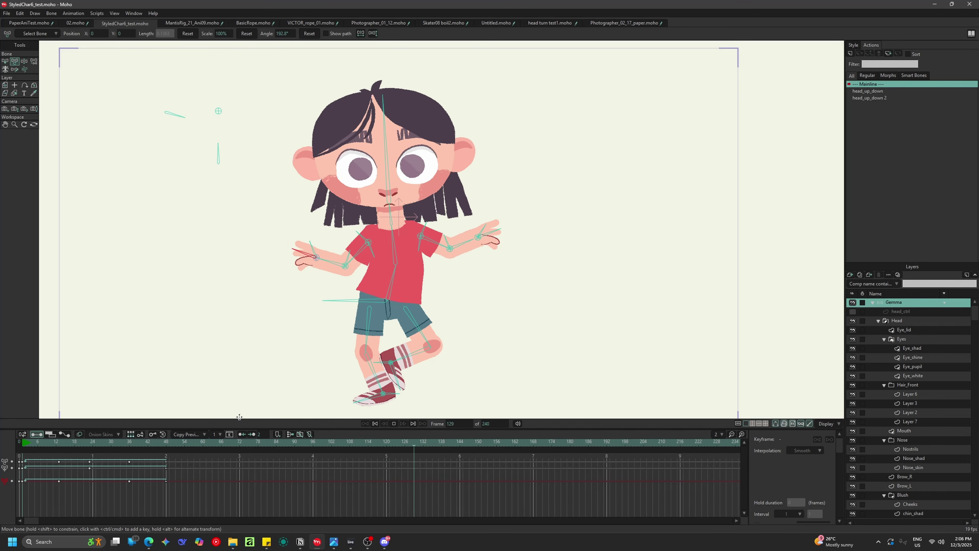
- At frame 70, raise the girl's arm with Manipulate Bones and reposition its shoulder bone with Transform Bone
{"action": "left_click_drag", "start_coordinate": [195, 445], "coordinate": [232, 445]}
{"action": "scroll", "coordinate": [412, 275], "scroll_direction": "up", "scroll_amount": 3}
{"action": "key", "text": "z"}
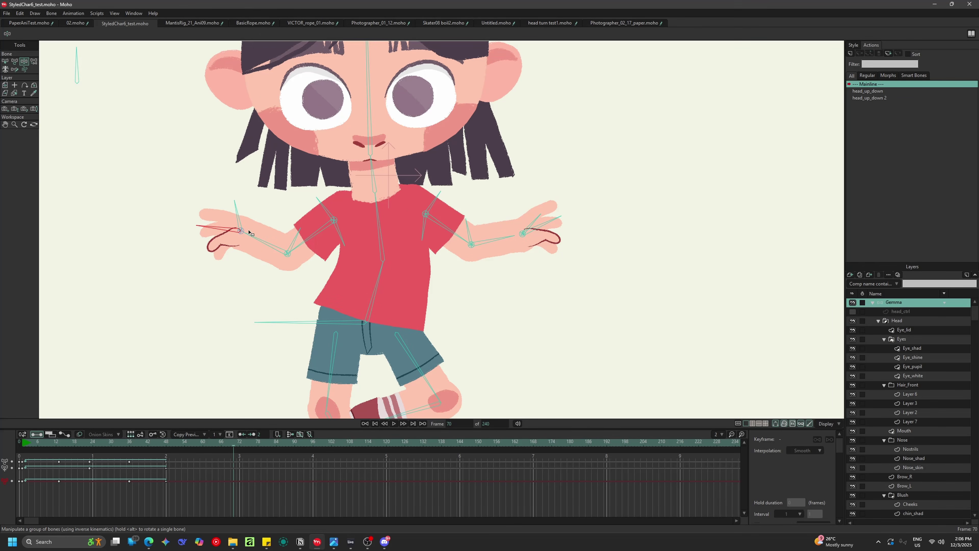
{"action": "left_click_drag", "start_coordinate": [235, 222], "coordinate": [206, 155]}
{"action": "key", "text": "t"}
{"action": "mouse_move", "coordinate": [339, 210]}
{"action": "left_mouse_down"}
{"action": "mouse_move", "coordinate": [351, 251]}
{"action": "mouse_move", "coordinate": [327, 212]}
{"action": "mouse_move", "coordinate": [337, 215]}
{"action": "left_mouse_up"}
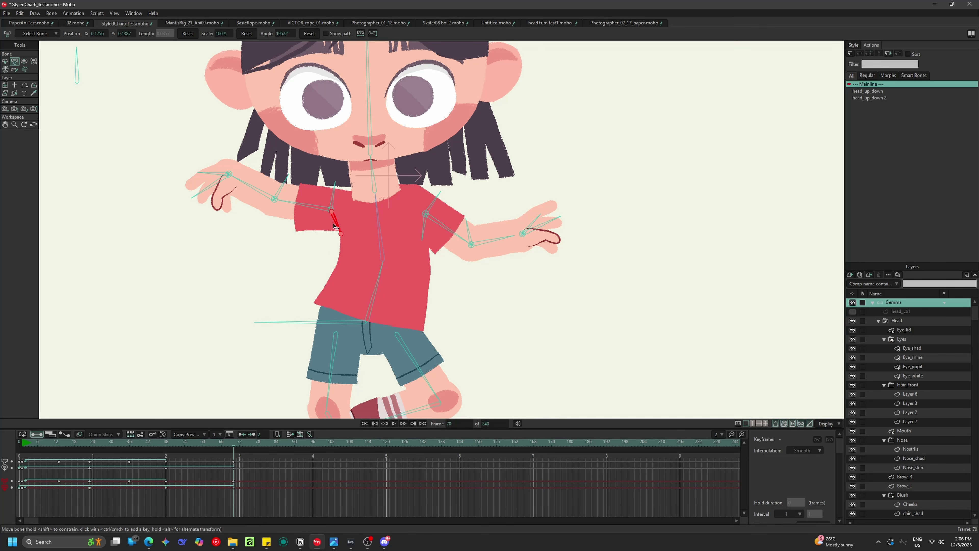
{"action": "left_click_drag", "start_coordinate": [331, 215], "coordinate": [334, 217]}
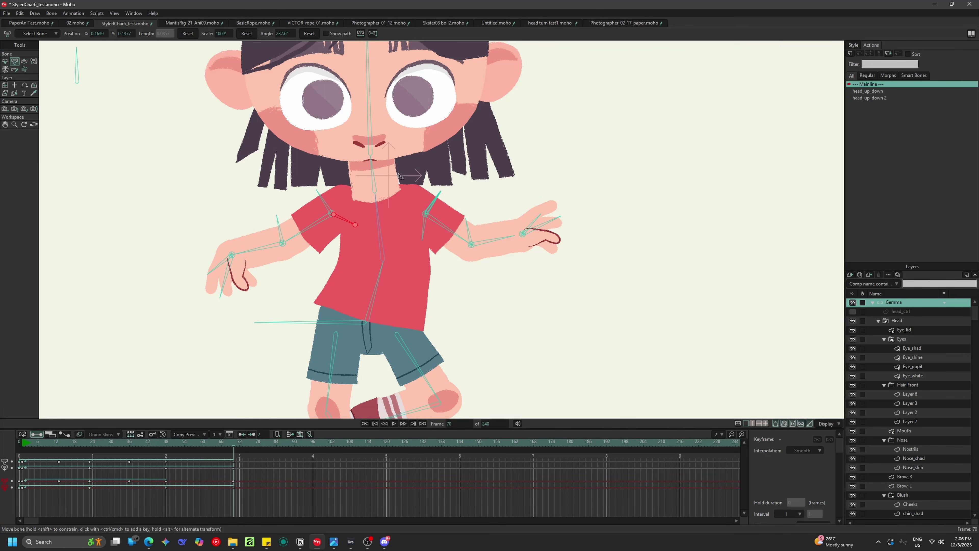
- Rotate the short bone at the girl's wrist with Transform Bone to turn her hand
{"action": "scroll", "coordinate": [357, 174], "scroll_direction": "up", "scroll_amount": 2}
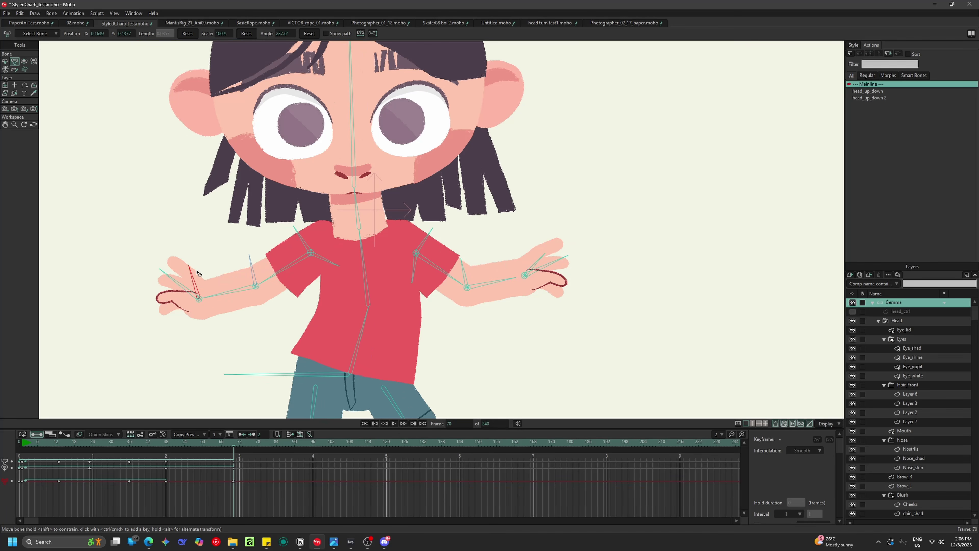
{"action": "left_click_drag", "start_coordinate": [197, 272], "coordinate": [197, 273]}
{"action": "left_click", "coordinate": [208, 299]}
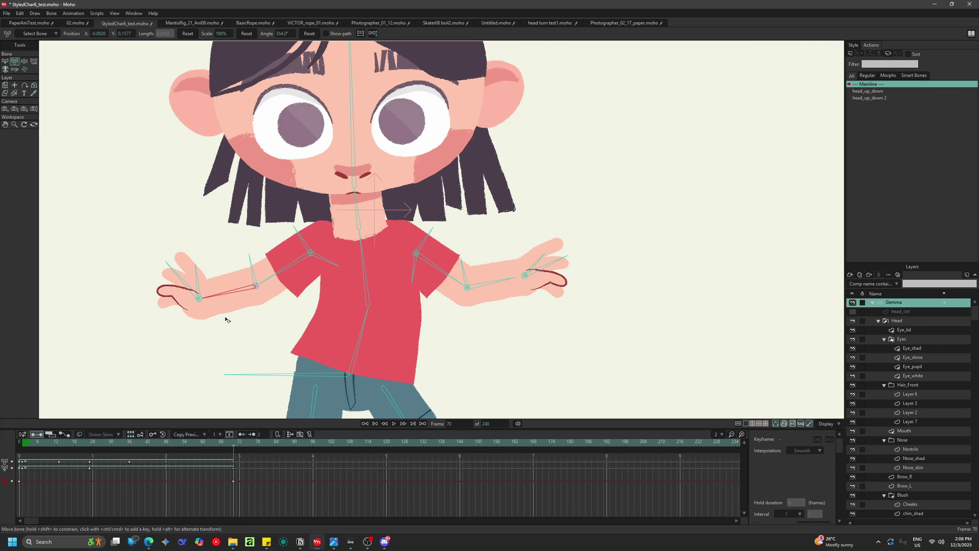
- Lower the same arm beside the girl's body with Manipulate Bones and shift its shoulder bone inward
{"action": "key", "text": "z"}
{"action": "left_click_drag", "start_coordinate": [200, 281], "coordinate": [285, 374]}
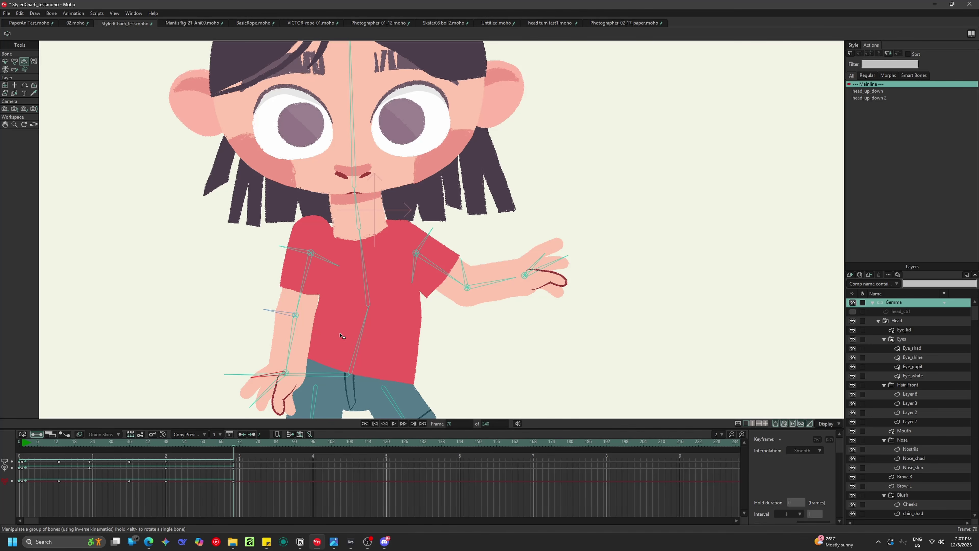
{"action": "left_click", "coordinate": [14, 61]}
{"action": "left_click", "coordinate": [304, 257]}
{"action": "left_click_drag", "start_coordinate": [312, 259], "coordinate": [326, 271]}
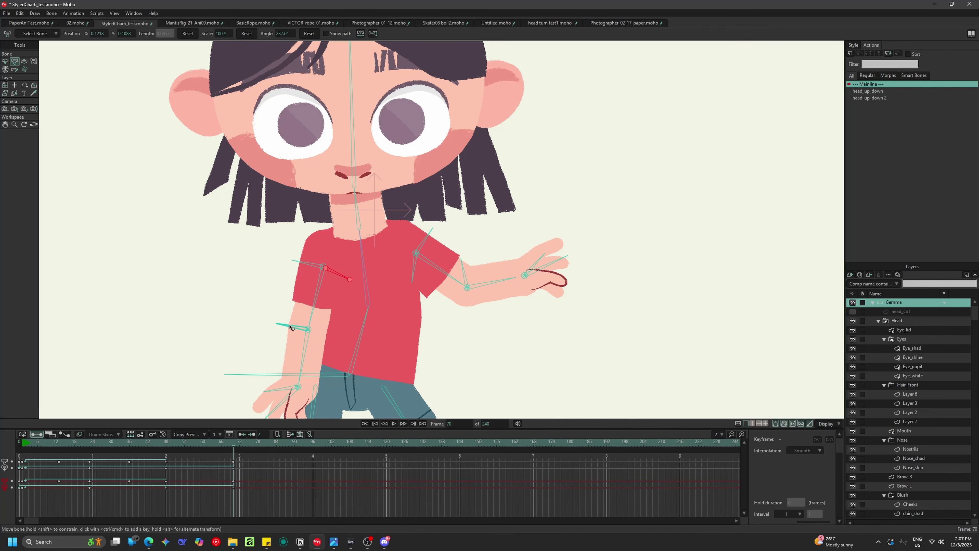
- Rotate the arm's elbow bone and readjust the shoulder bone with Transform Bone so the girl's hand rests on her hip
{"action": "left_click", "coordinate": [24, 62]}
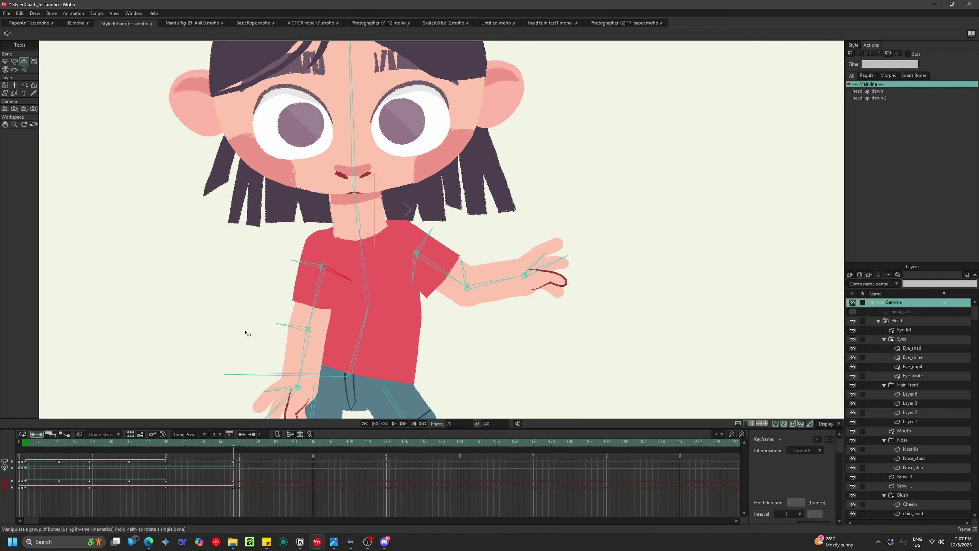
{"action": "left_click", "coordinate": [16, 62]}
{"action": "left_click_drag", "start_coordinate": [293, 331], "coordinate": [379, 319]}
{"action": "left_click_drag", "start_coordinate": [294, 261], "coordinate": [315, 265]}
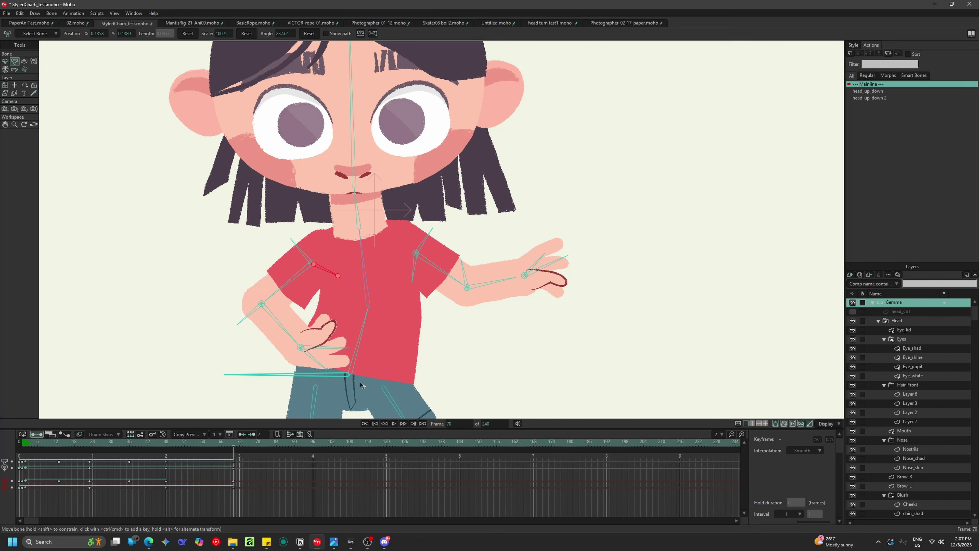
- Shift the girl's hips with Manipulate Bones to test how her torso and legs follow
{"action": "scroll", "coordinate": [403, 381], "scroll_direction": "down", "scroll_amount": 3}
{"action": "left_click_drag", "start_coordinate": [436, 359], "coordinate": [432, 263]}
{"action": "scroll", "coordinate": [432, 262], "scroll_direction": "up", "scroll_amount": 2}
{"action": "left_click", "coordinate": [27, 62]}
{"action": "left_click_drag", "start_coordinate": [320, 293], "coordinate": [328, 336]}
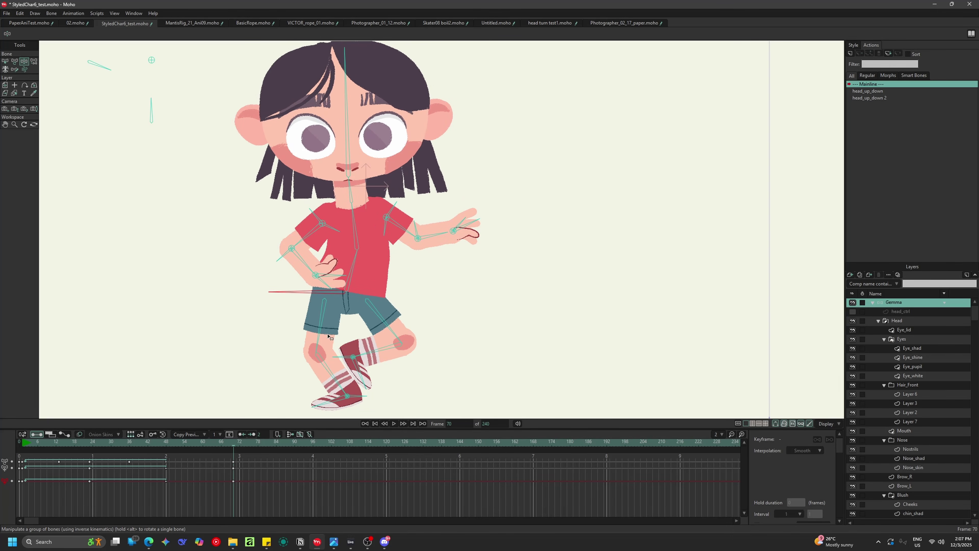
{"action": "left_click_drag", "start_coordinate": [308, 299], "coordinate": [329, 299]}
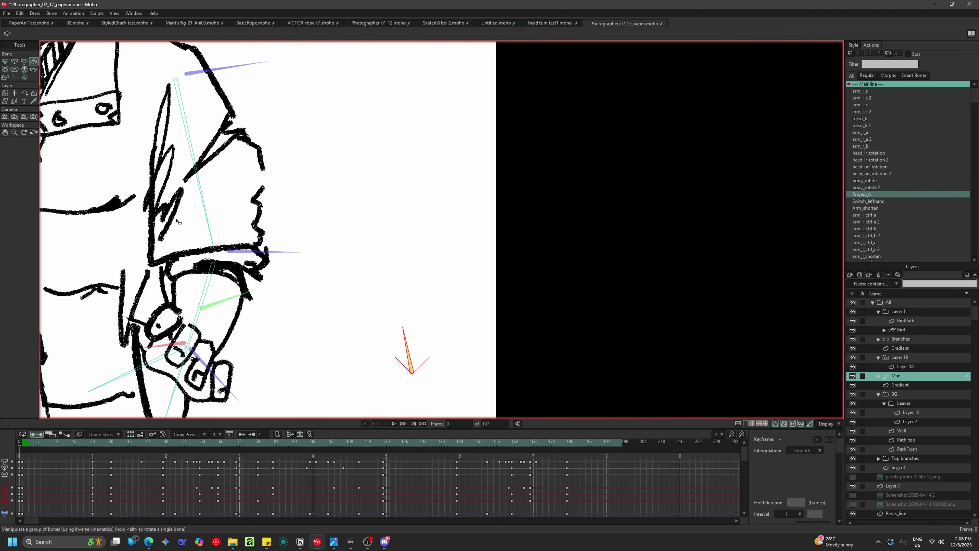
- In Photographer_02_17_paper.moho, rotate the short smart bone beside the man's hanging forearm to test the arm
{"action": "left_click_drag", "start_coordinate": [234, 300], "coordinate": [208, 378]}
{"action": "scroll", "coordinate": [253, 316], "scroll_direction": "down", "scroll_amount": 2}
{"action": "left_click_drag", "start_coordinate": [294, 333], "coordinate": [437, 242]}
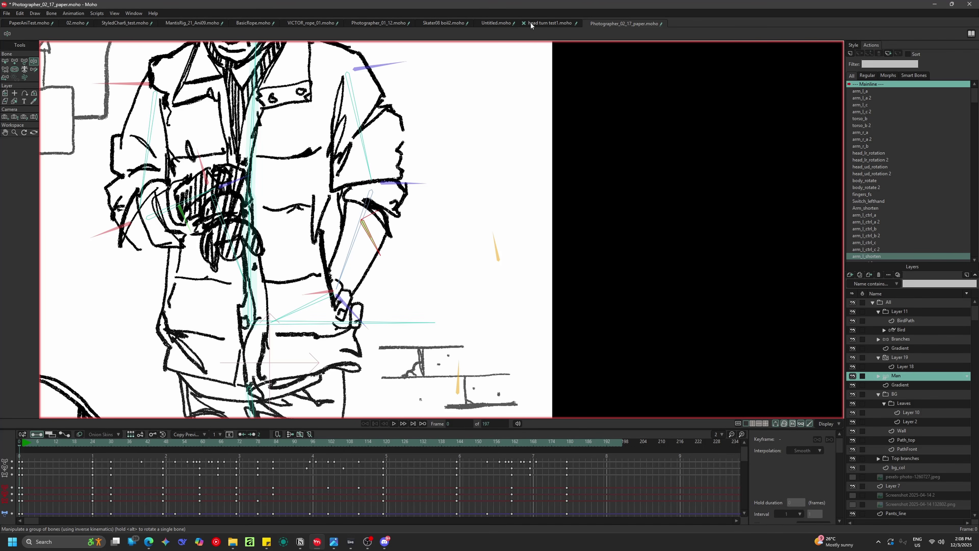
- Look through the Photographer_01_12.moho and MantisRig_21_Ani09.moho documents and return to StyledChar6_test.moho
{"action": "left_click", "coordinate": [372, 24]}
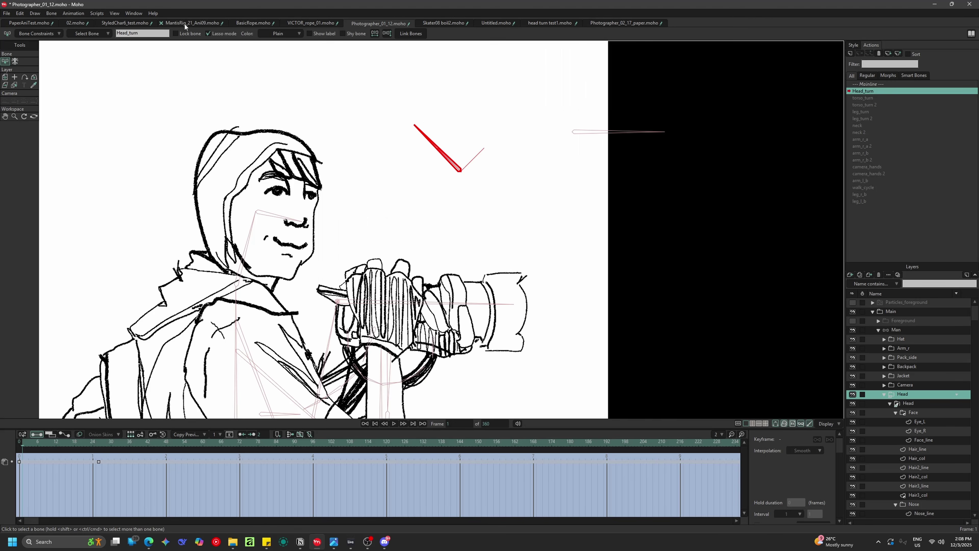
{"action": "left_click", "coordinate": [185, 24]}
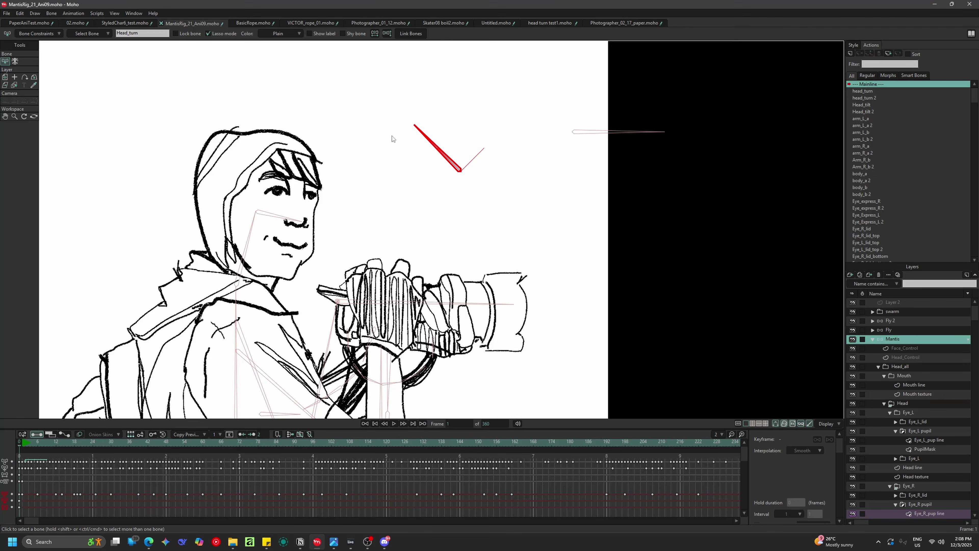
{"action": "left_click", "coordinate": [125, 23]}
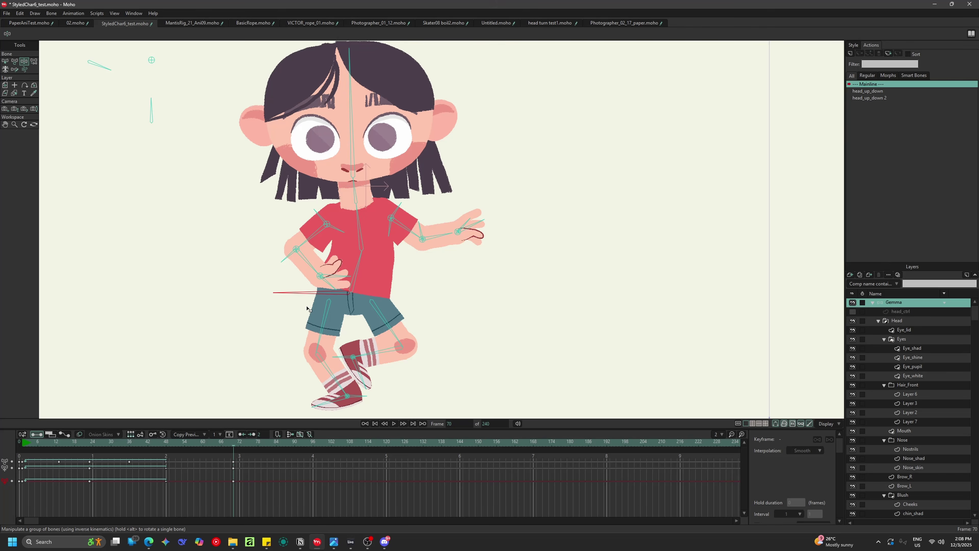
- Bend the girl's outstretched arm with Manipulate Bones and move its shoulder bone upward with Transform Bone
{"action": "scroll", "coordinate": [448, 243], "scroll_direction": "up", "scroll_amount": 1}
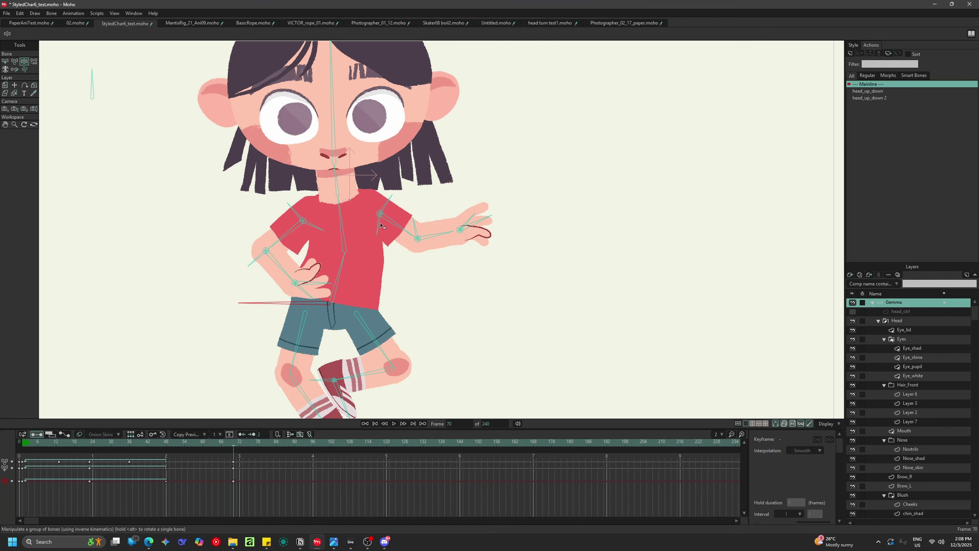
{"action": "scroll", "coordinate": [382, 225], "scroll_direction": "up", "scroll_amount": 1}
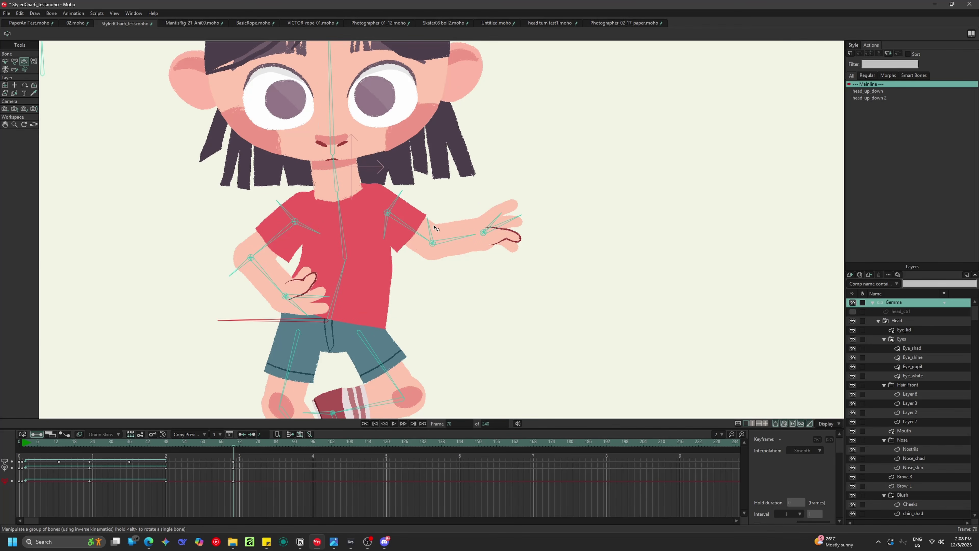
{"action": "left_click_drag", "start_coordinate": [431, 233], "coordinate": [456, 285]}
{"action": "mouse_move", "coordinate": [401, 197]}
{"action": "left_mouse_down"}
{"action": "mouse_move", "coordinate": [409, 213]}
{"action": "mouse_move", "coordinate": [404, 204]}
{"action": "left_mouse_up"}
{"action": "left_click", "coordinate": [385, 231]}
{"action": "left_click", "coordinate": [15, 62]}
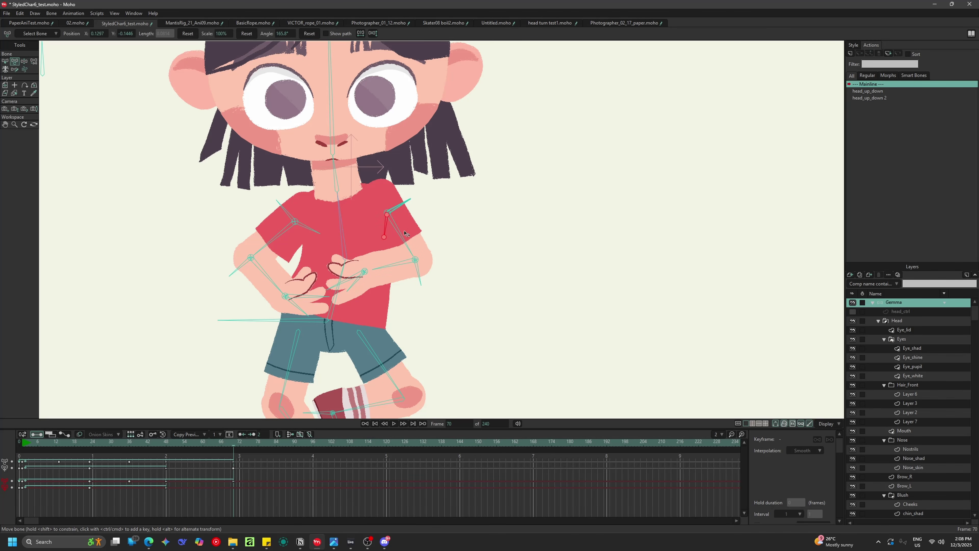
{"action": "left_click_drag", "start_coordinate": [393, 224], "coordinate": [400, 190]}
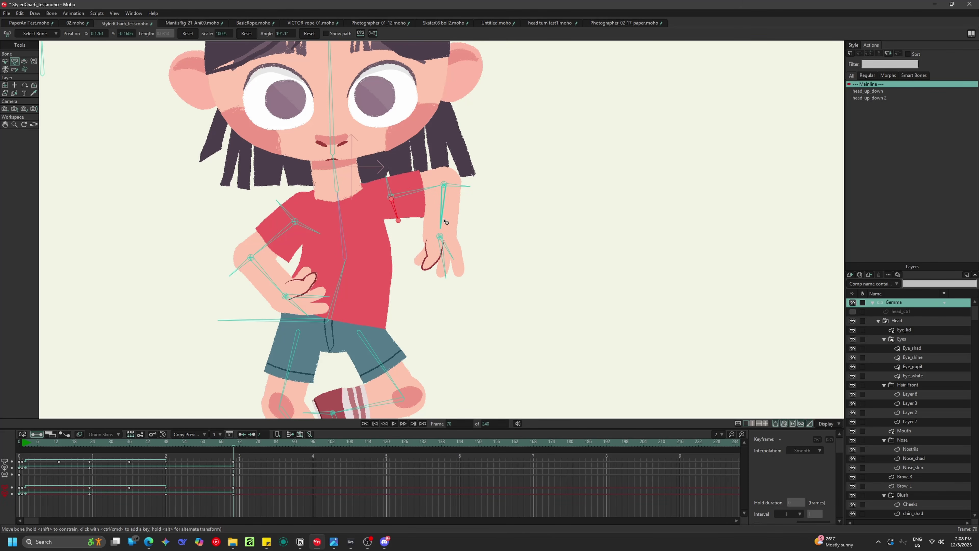
- Raise the forearm of the same arm with Manipulate Bones and let the hand hang down from the wrist
{"action": "left_click", "coordinate": [24, 62]}
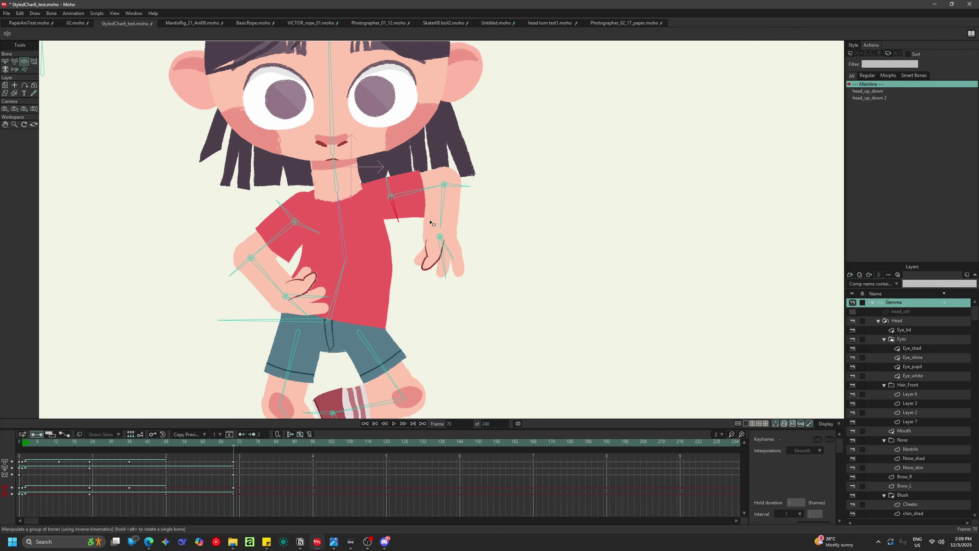
{"action": "left_click_drag", "start_coordinate": [441, 210], "coordinate": [440, 167]}
{"action": "left_click_drag", "start_coordinate": [508, 211], "coordinate": [463, 264]}
- Examine the girl's whole pose at frame 70 and the bends of her raised arm up close
{"action": "scroll", "coordinate": [463, 265], "scroll_direction": "down", "scroll_amount": 4}
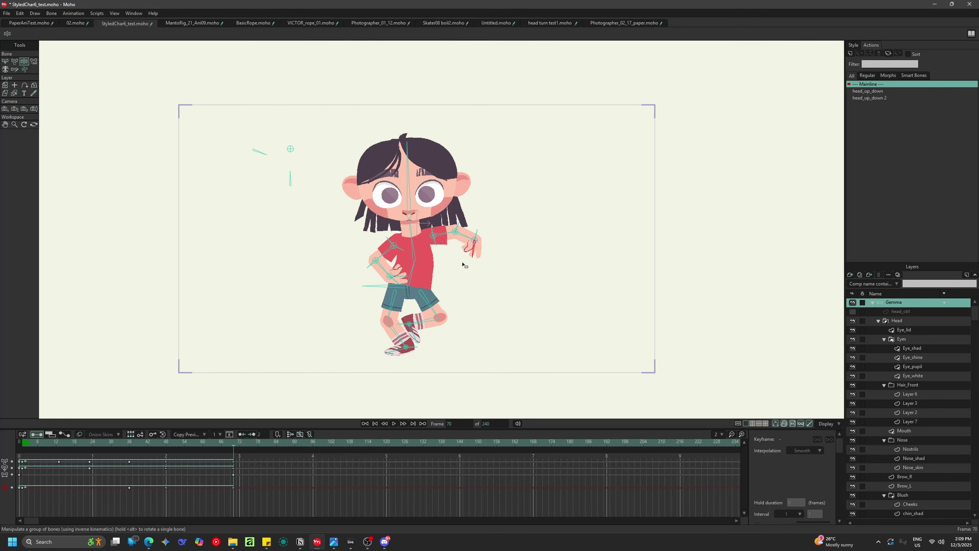
{"action": "scroll", "coordinate": [513, 195], "scroll_direction": "up", "scroll_amount": 3}
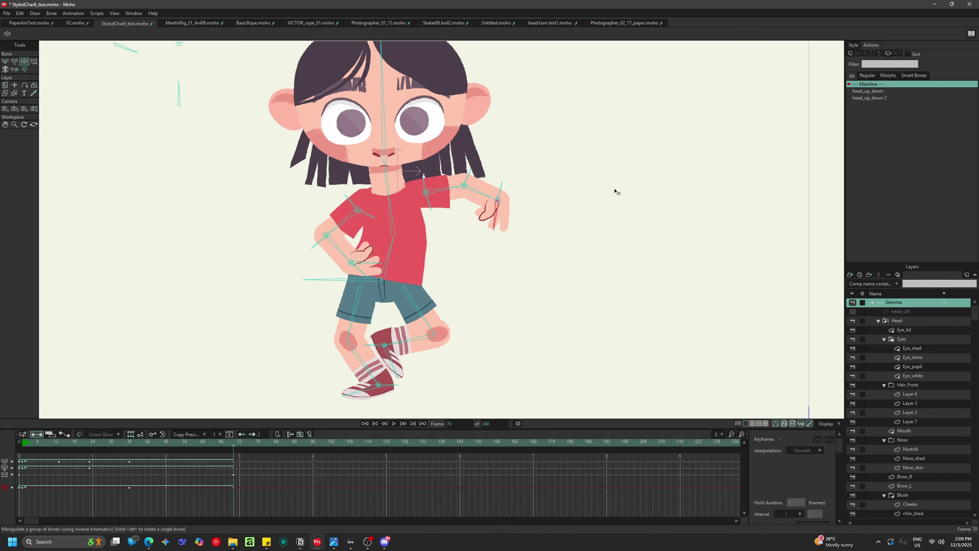
{"action": "scroll", "coordinate": [455, 193], "scroll_direction": "down", "scroll_amount": 1}
{"action": "scroll", "coordinate": [415, 272], "scroll_direction": "down", "scroll_amount": 2}
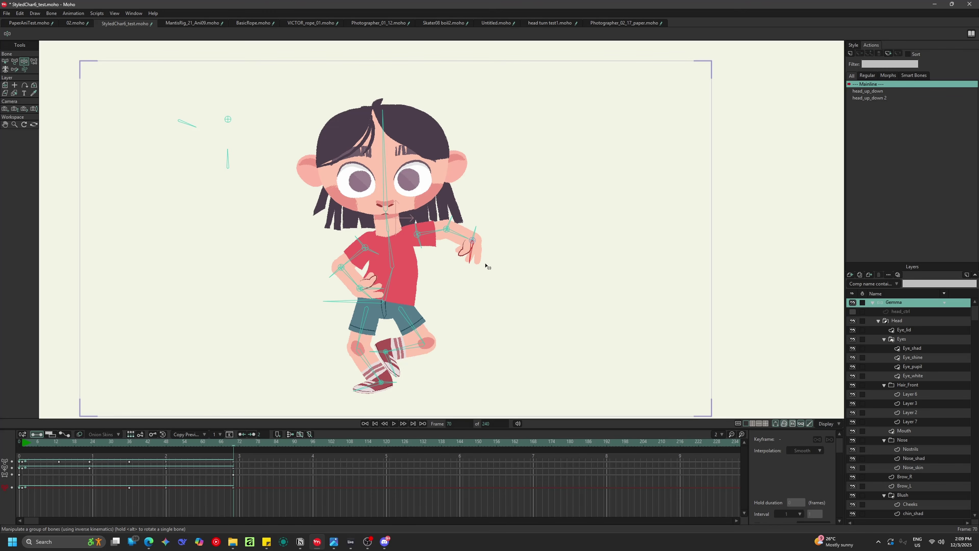
{"action": "scroll", "coordinate": [448, 276], "scroll_direction": "up", "scroll_amount": 2}
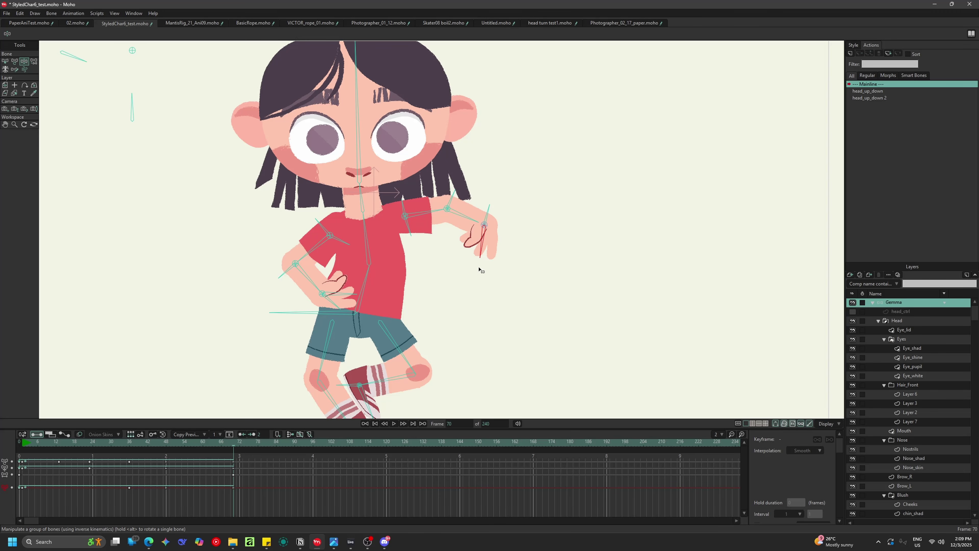
{"action": "scroll", "coordinate": [451, 279], "scroll_direction": "down", "scroll_amount": 1}
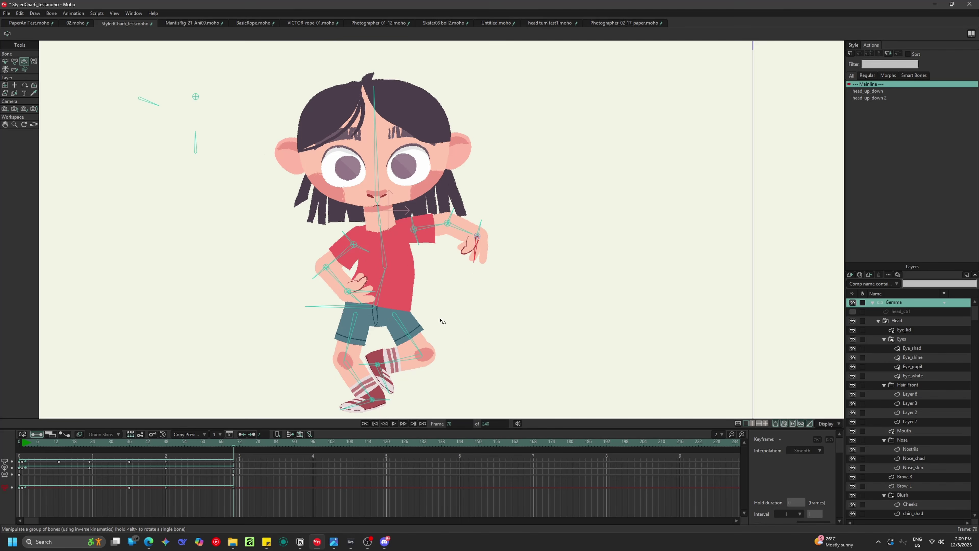
{"action": "scroll", "coordinate": [464, 240], "scroll_direction": "up", "scroll_amount": 2}
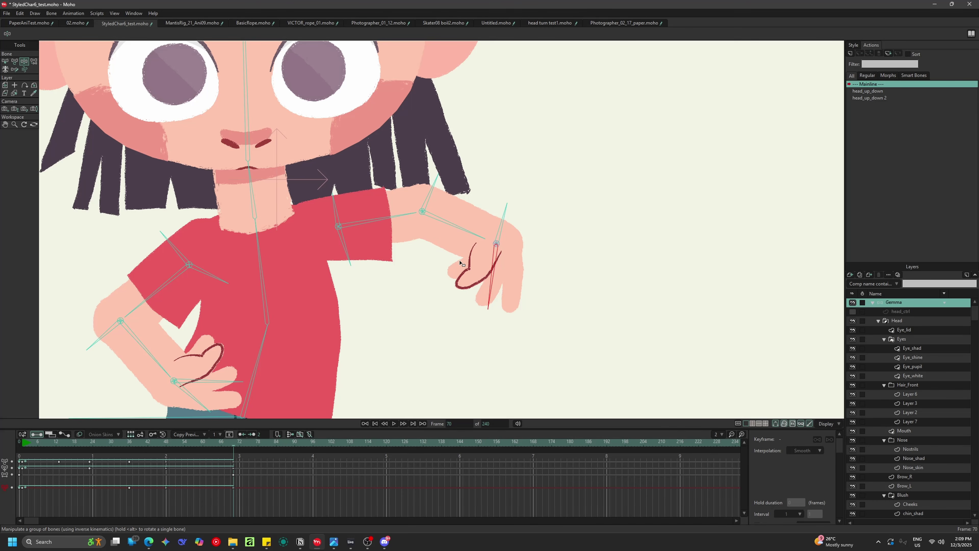
- Switch to Photographer_02_17_paper.moho and pose the man's left arm by swinging the forearm and moving the elbow outward
{"action": "left_click", "coordinate": [623, 23]}
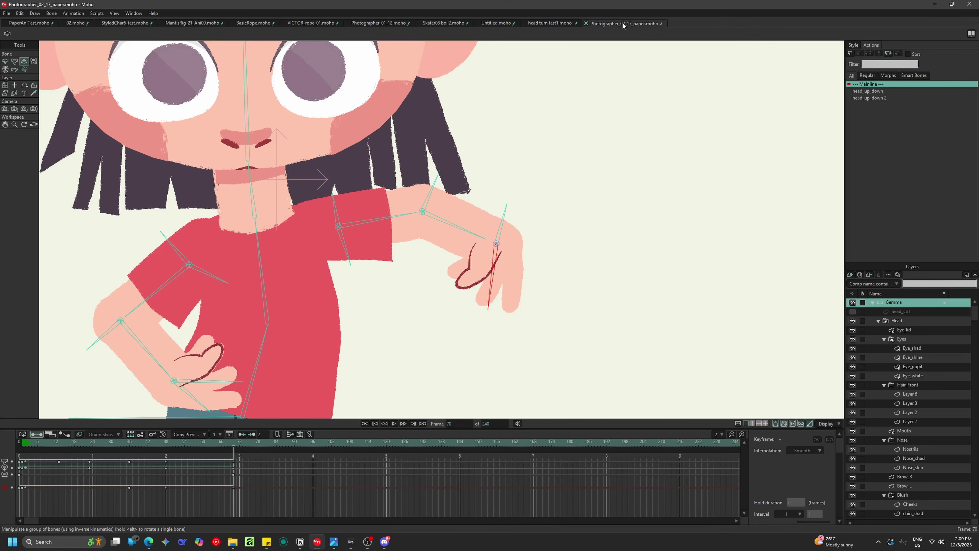
{"action": "scroll", "coordinate": [384, 236], "scroll_direction": "up", "scroll_amount": 3}
{"action": "scroll", "coordinate": [383, 237], "scroll_direction": "up", "scroll_amount": 4}
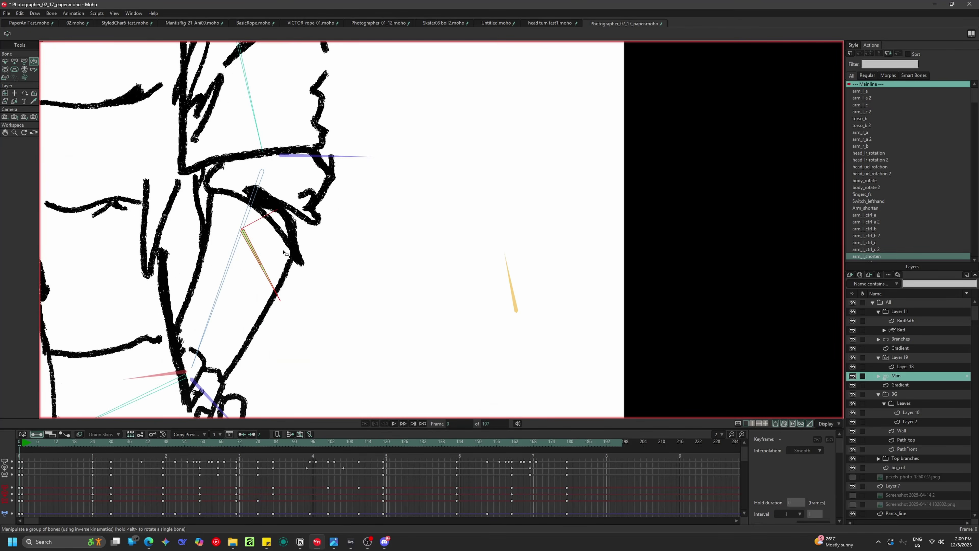
{"action": "left_click_drag", "start_coordinate": [261, 286], "coordinate": [304, 70]}
{"action": "left_click", "coordinate": [253, 198]}
{"action": "left_click_drag", "start_coordinate": [346, 181], "coordinate": [358, 92]}
{"action": "left_click", "coordinate": [421, 201]}
{"action": "scroll", "coordinate": [422, 201], "scroll_direction": "down", "scroll_amount": 3}
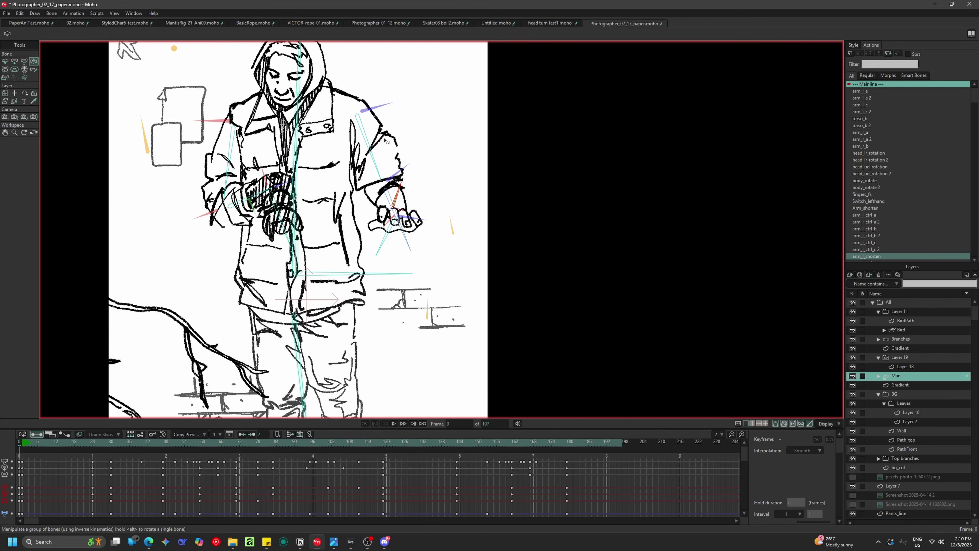
{"action": "left_click_drag", "start_coordinate": [401, 174], "coordinate": [424, 164]}
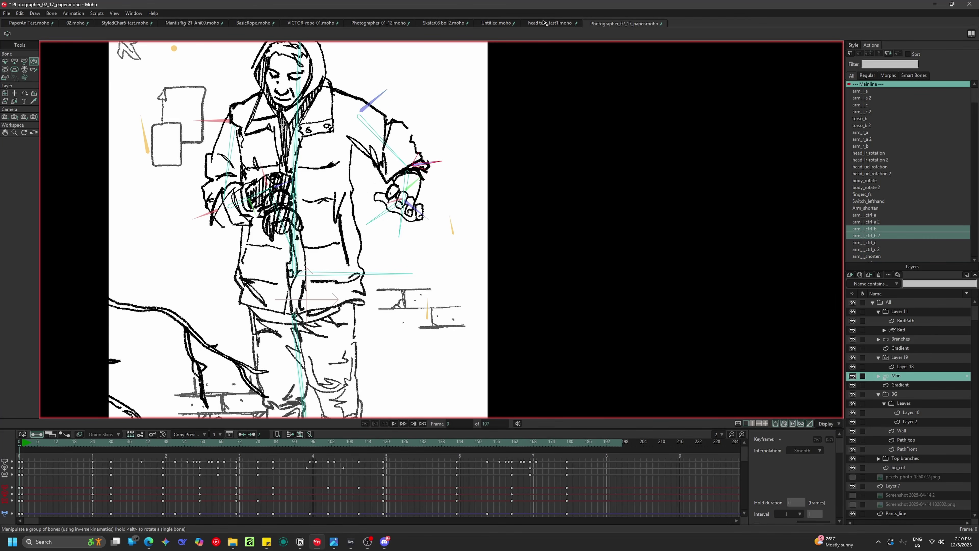
- Return to StyledChar6_test.moho and examine the bend of the girl's hanging hand up close
{"action": "left_click", "coordinate": [124, 23]}
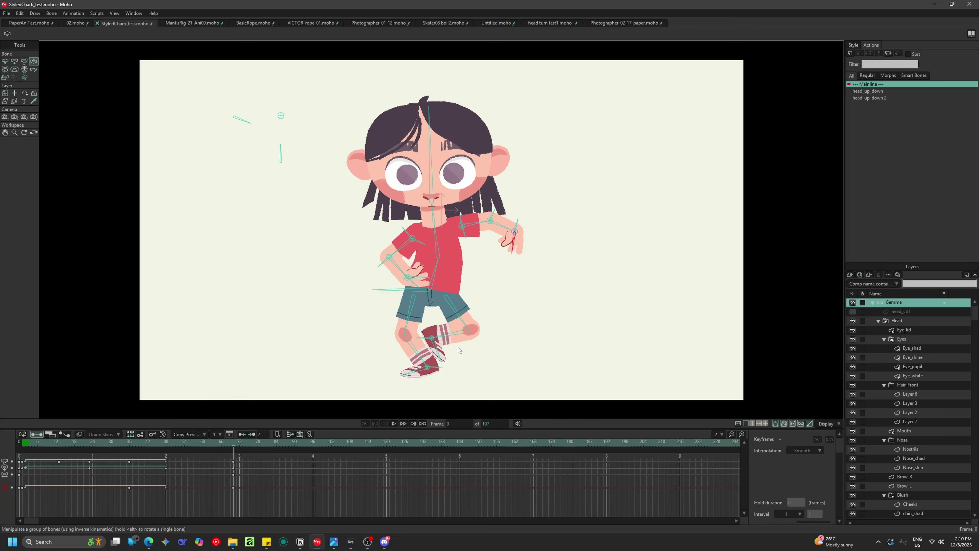
{"action": "scroll", "coordinate": [459, 347], "scroll_direction": "up", "scroll_amount": 5}
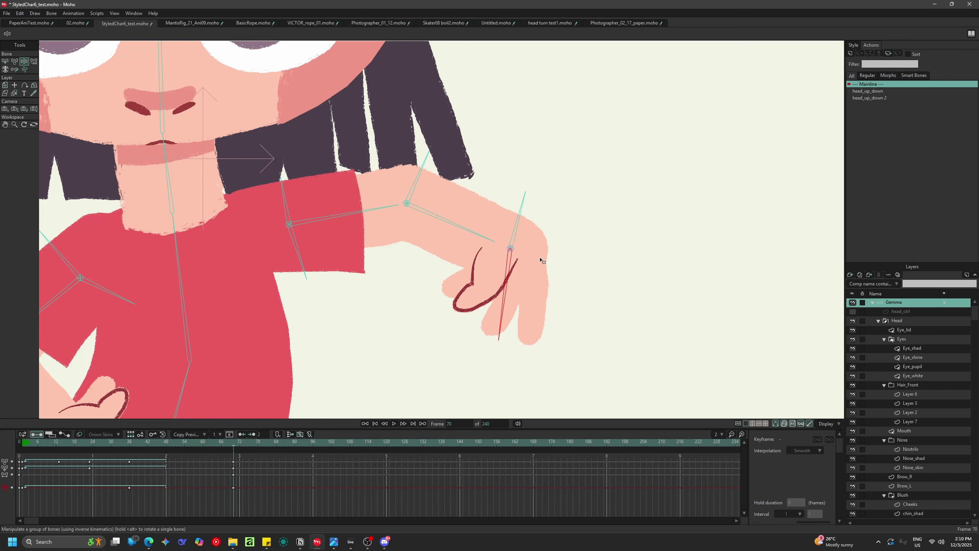
{"action": "scroll", "coordinate": [477, 228], "scroll_direction": "down", "scroll_amount": 5}
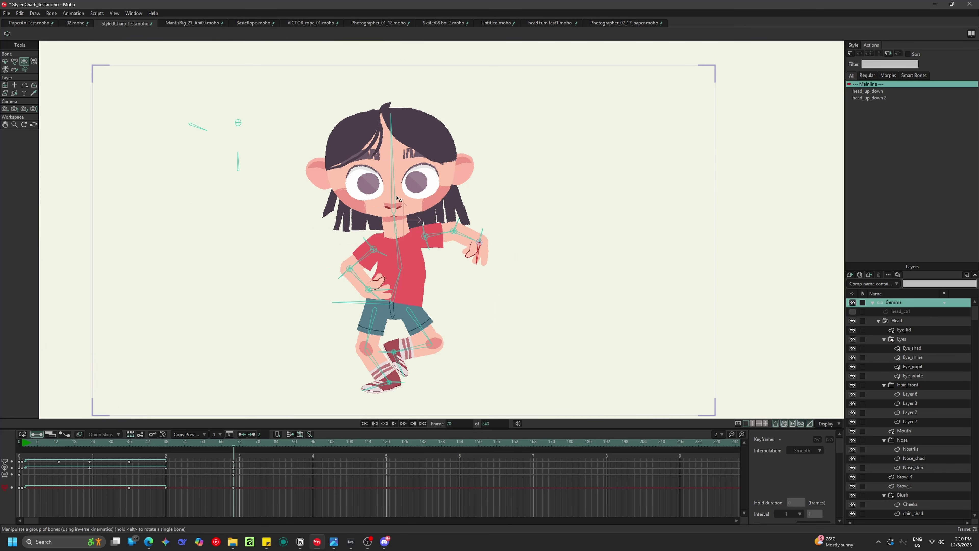
- Move the girl's round head control bone downward with Transform Bone and go back to the rest pose at frame 0
{"action": "left_click_drag", "start_coordinate": [237, 122], "coordinate": [235, 149]}
{"action": "left_click", "coordinate": [14, 61]}
{"action": "left_click", "coordinate": [27, 444]}
{"action": "left_click", "coordinate": [24, 444]}
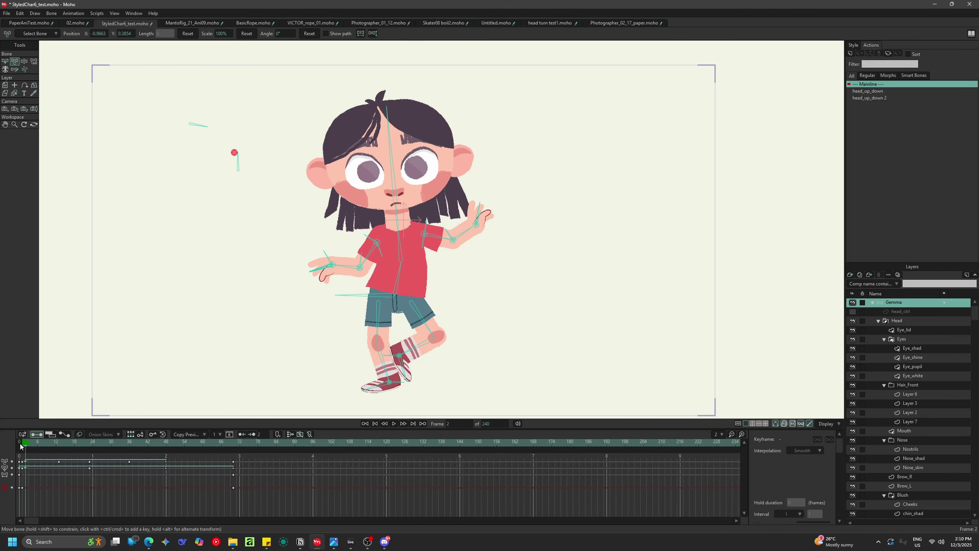
{"action": "left_click", "coordinate": [20, 444]}
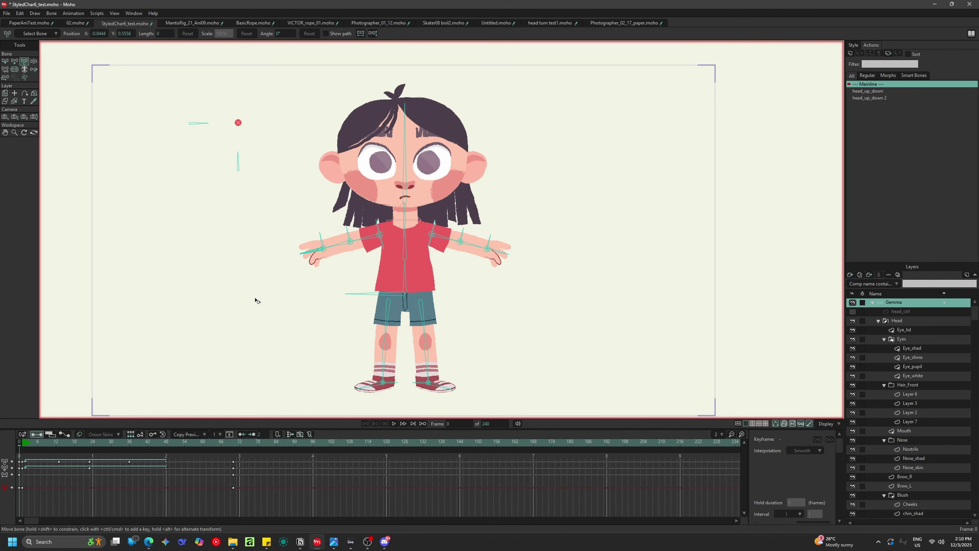